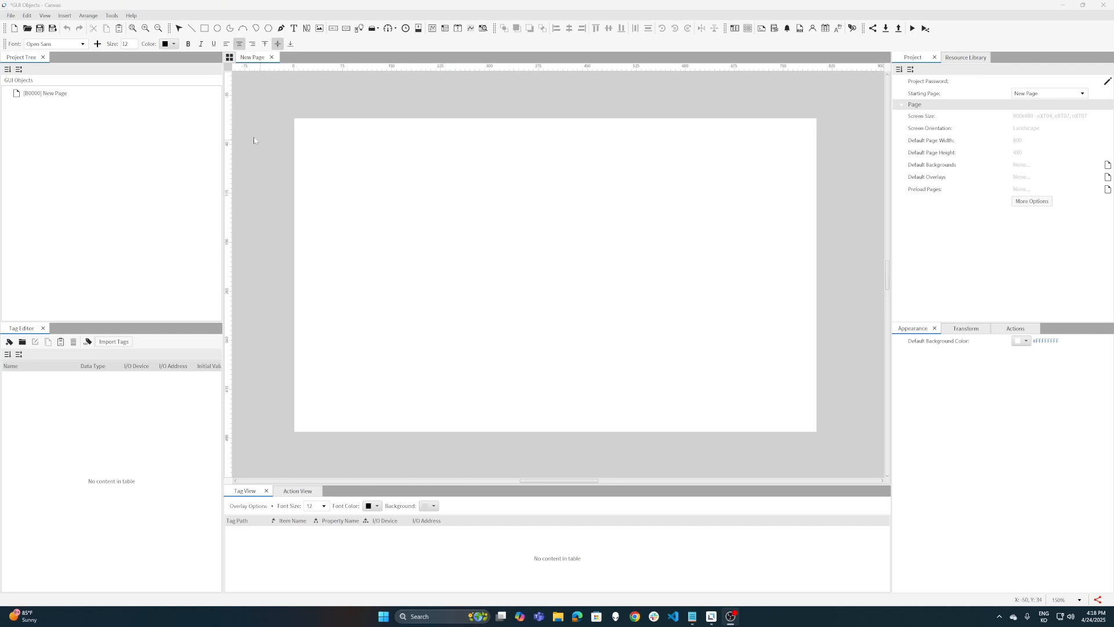
Draw a Switch/Lamp object about 206 by 102 in the upper-left area of the page
{"action": "left_click", "coordinate": [65, 15]}
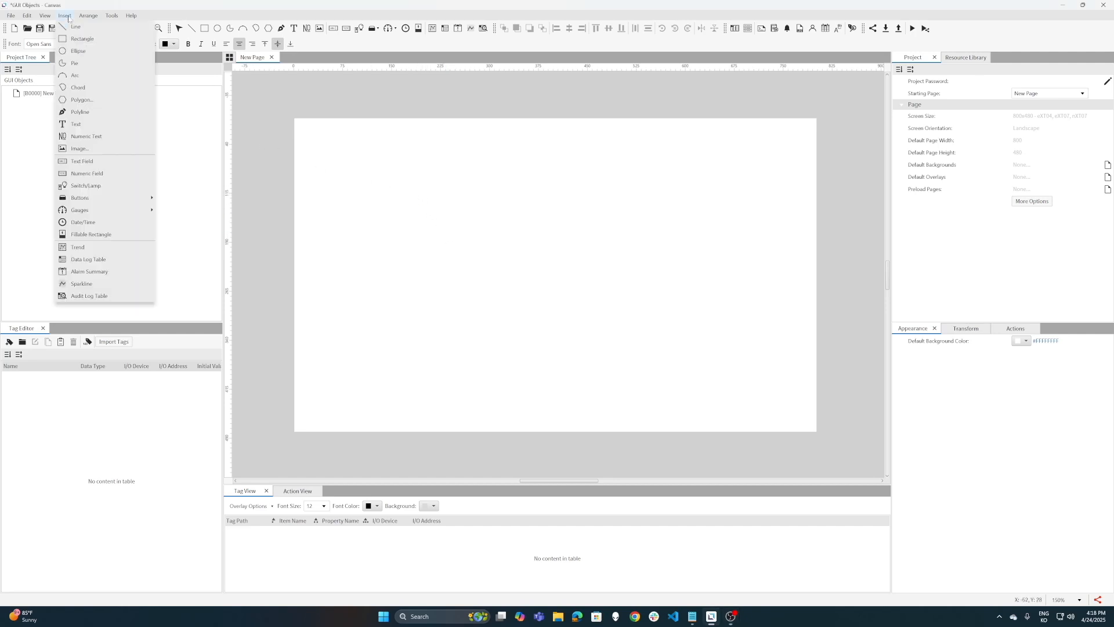
{"action": "left_click", "coordinate": [101, 185]}
{"action": "left_click_drag", "start_coordinate": [329, 180], "coordinate": [465, 230]}
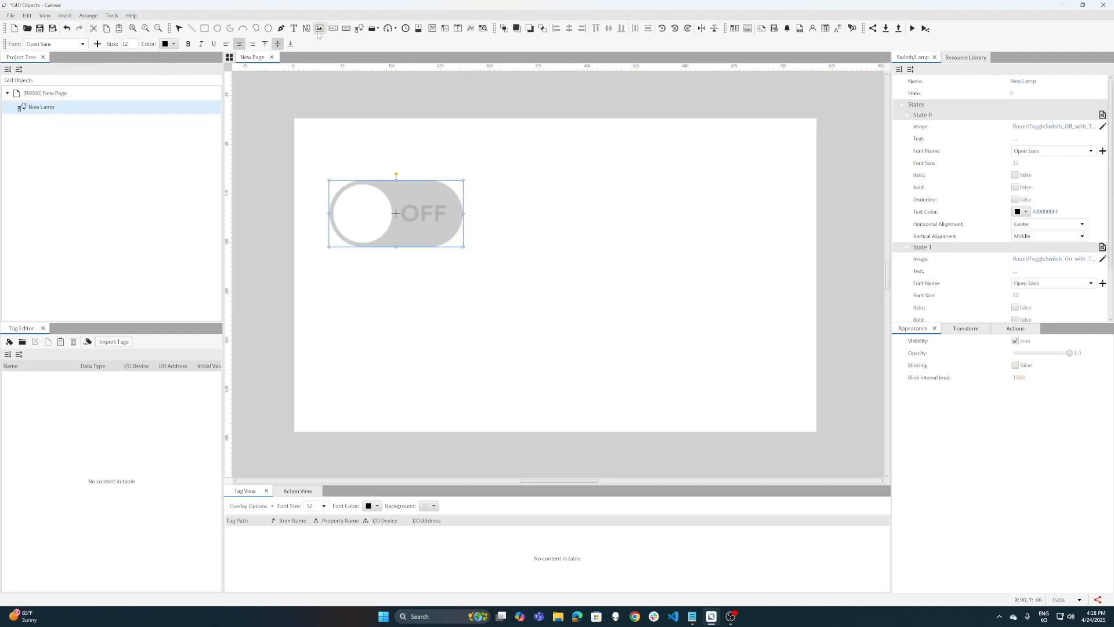
{"action": "left_click", "coordinate": [360, 29]}
{"action": "left_click_drag", "start_coordinate": [526, 180], "coordinate": [660, 246]}
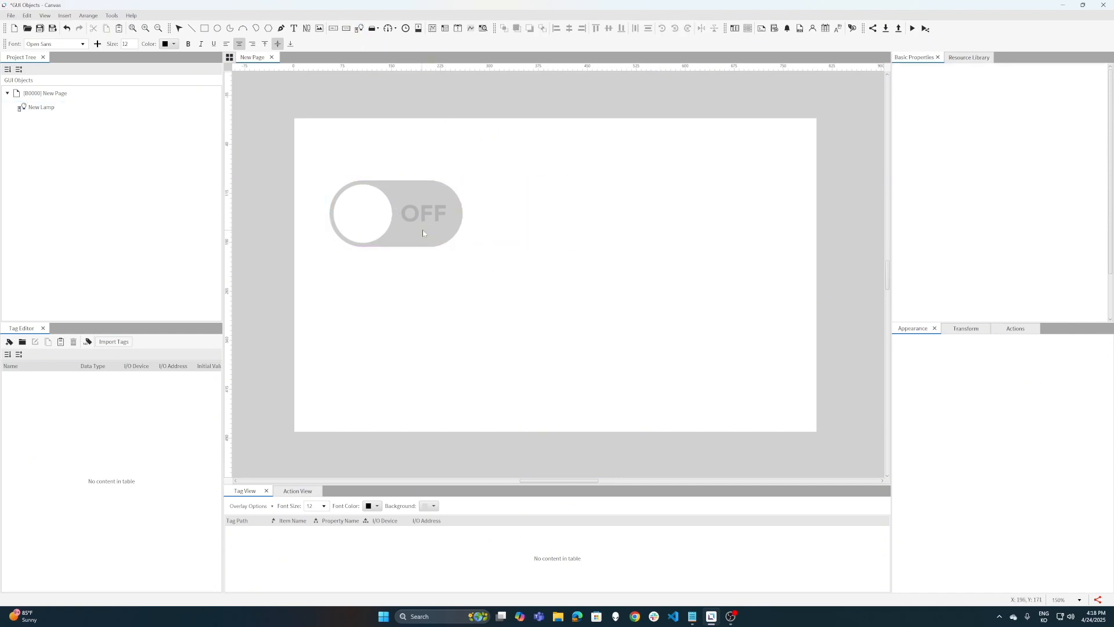
{"action": "left_click_drag", "start_coordinate": [434, 242], "coordinate": [441, 223]}
{"action": "left_click", "coordinate": [426, 262]}
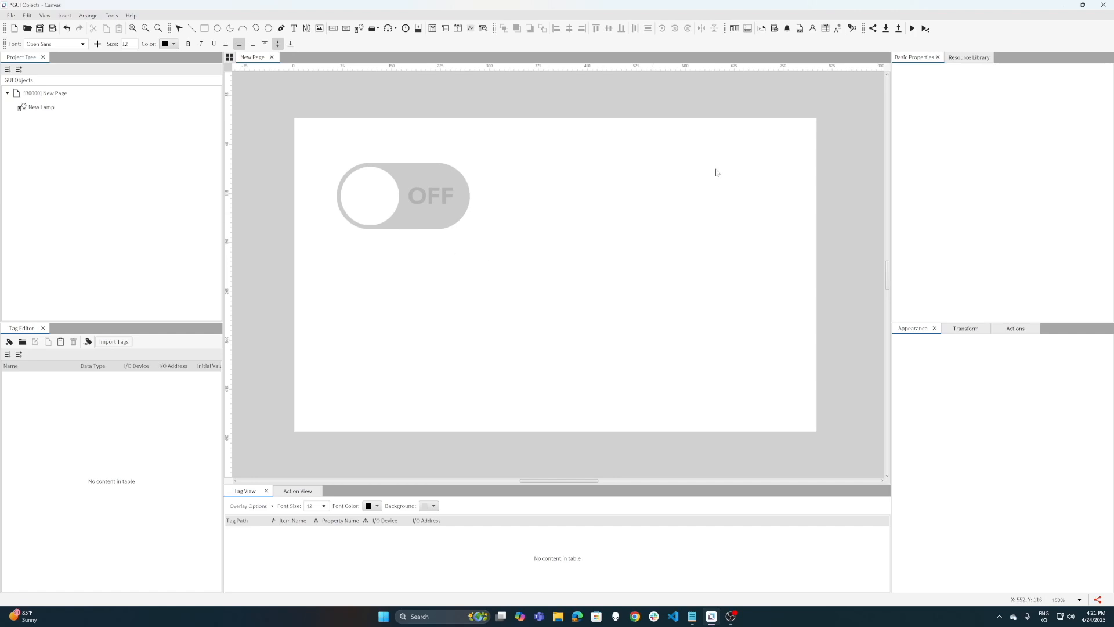
Search the Image Library for lamp and place the 3D Lamp On 011 image in the page's right half, resized to about 231 by 214
{"action": "left_click", "coordinate": [968, 58]}
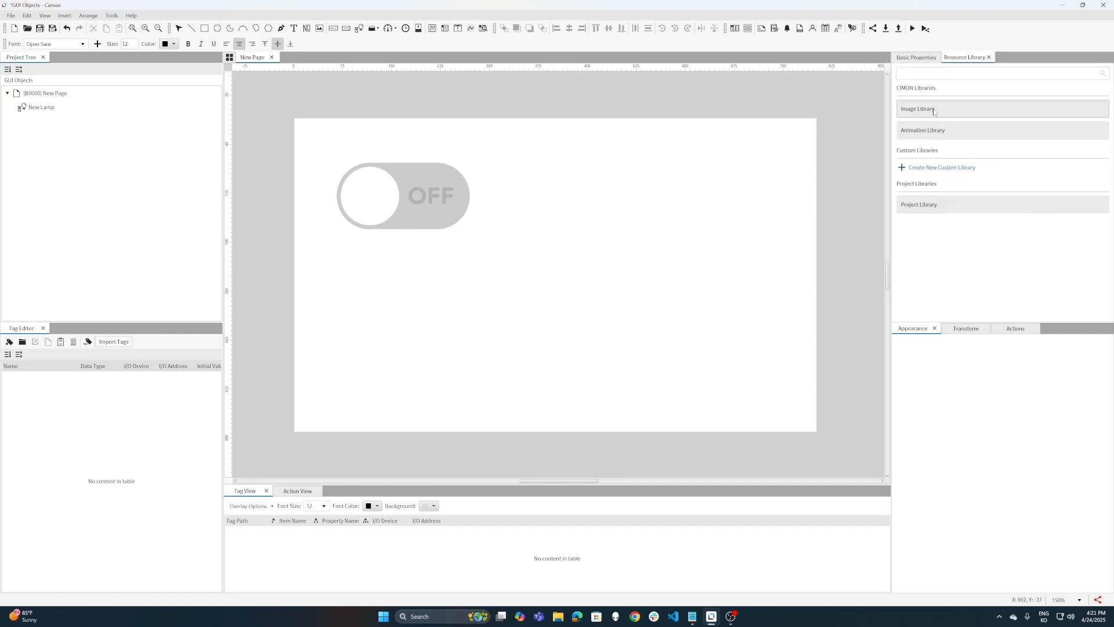
{"action": "left_click", "coordinate": [935, 111]}
{"action": "left_click", "coordinate": [952, 91]}
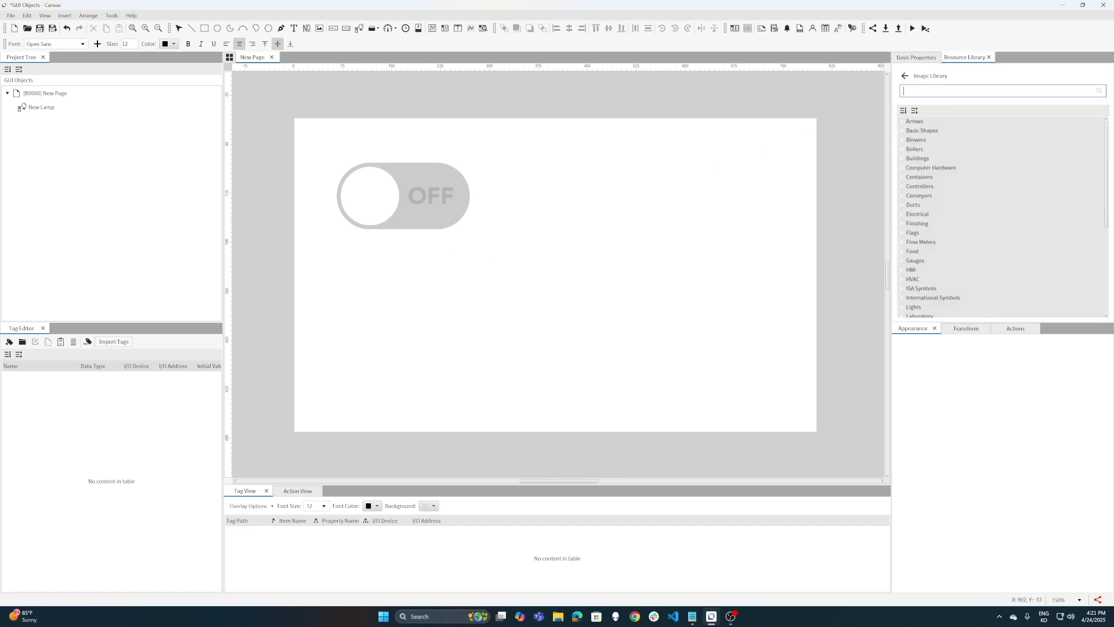
{"action": "type", "text": "lamp"}
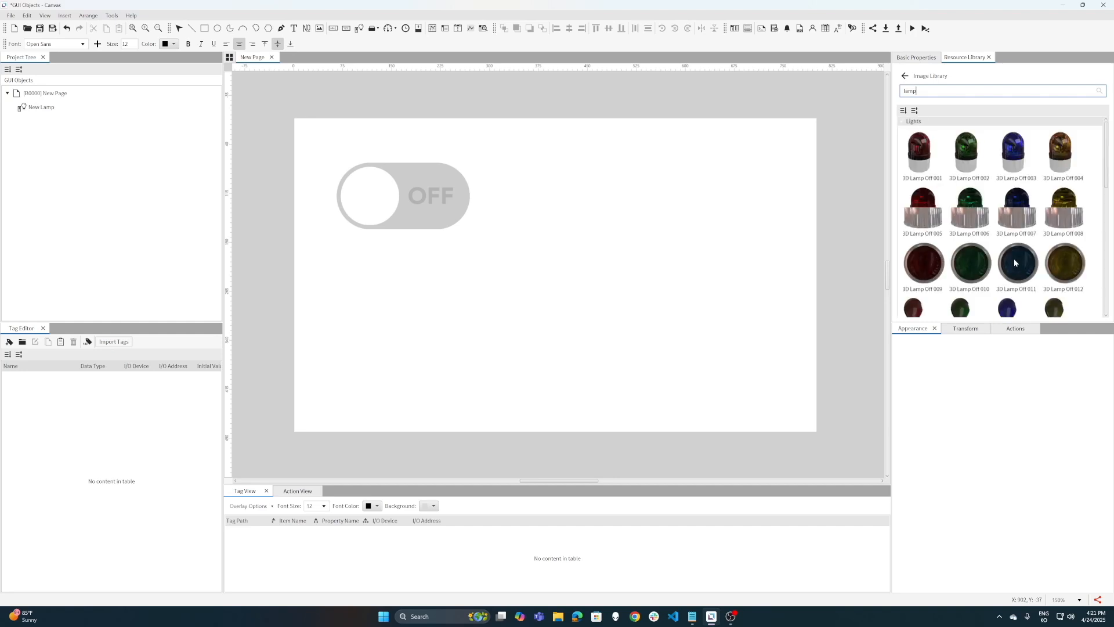
{"action": "scroll", "coordinate": [1015, 264], "scroll_direction": "down", "scroll_amount": 5}
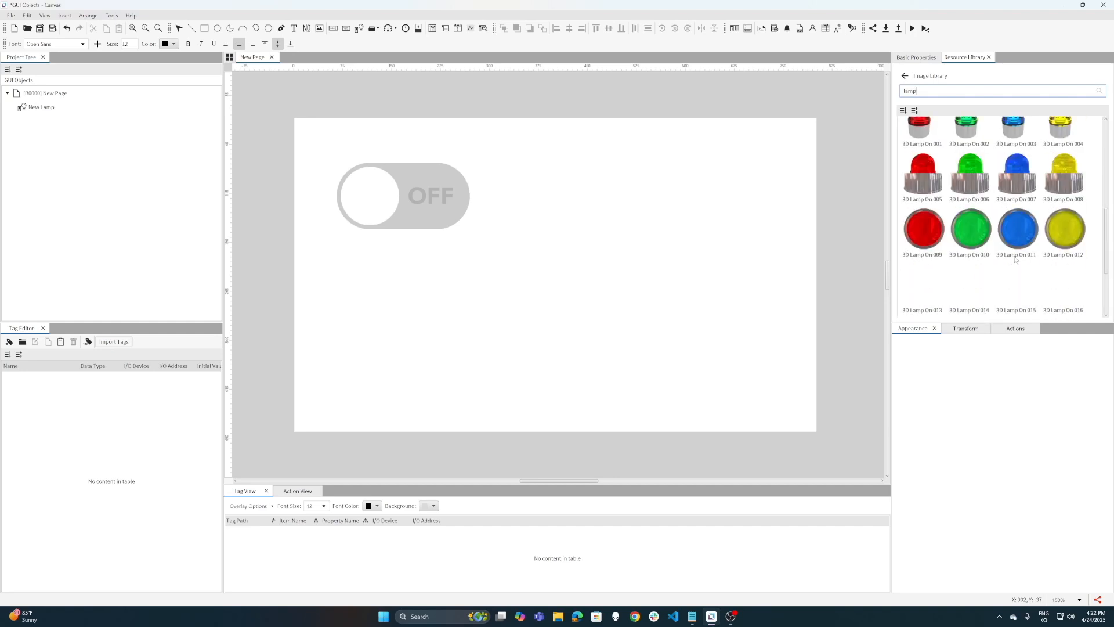
{"action": "left_click_drag", "start_coordinate": [1020, 241], "coordinate": [603, 194]}
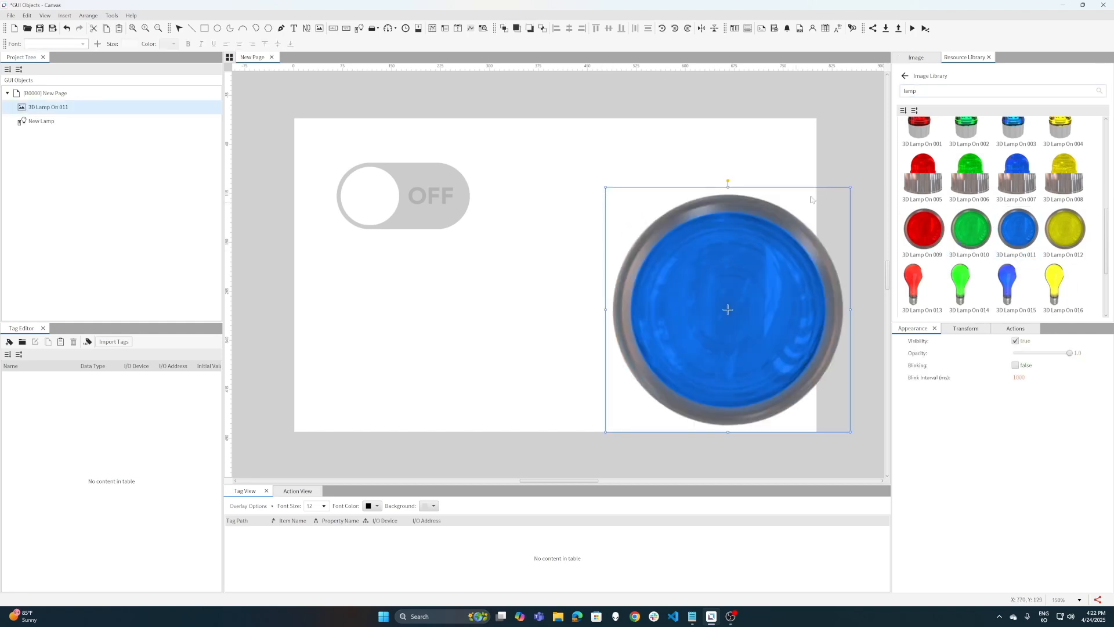
{"action": "left_click_drag", "start_coordinate": [851, 186], "coordinate": [757, 292]}
{"action": "left_click_drag", "start_coordinate": [730, 330], "coordinate": [728, 210]}
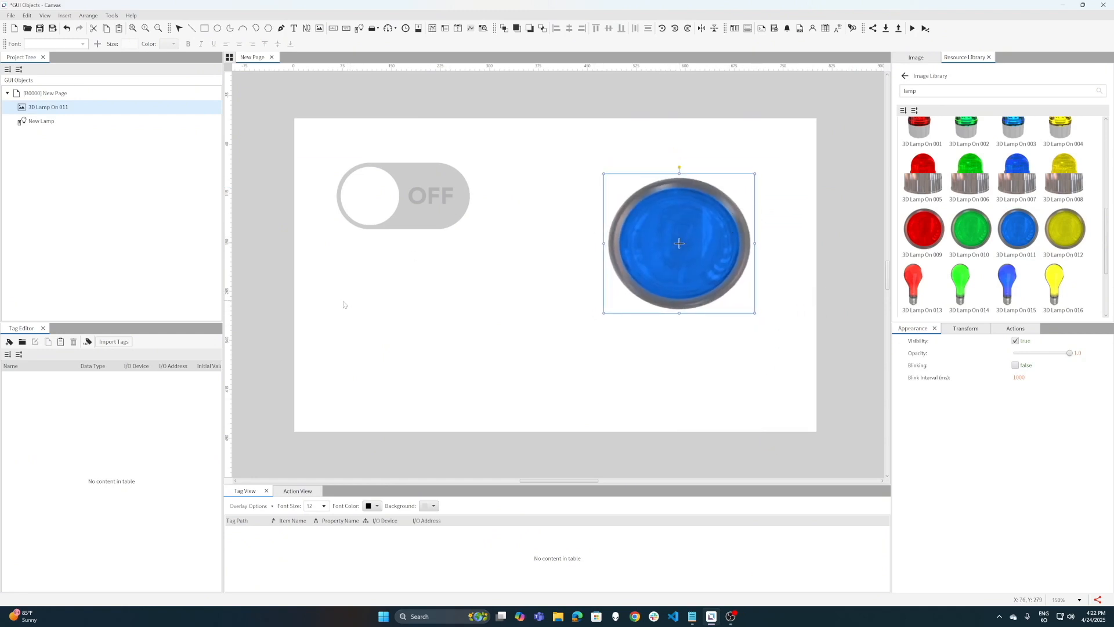
Create a virtual BOOL tag named BOOLTAG
{"action": "left_click", "coordinate": [9, 343]}
{"action": "left_click", "coordinate": [578, 153]}
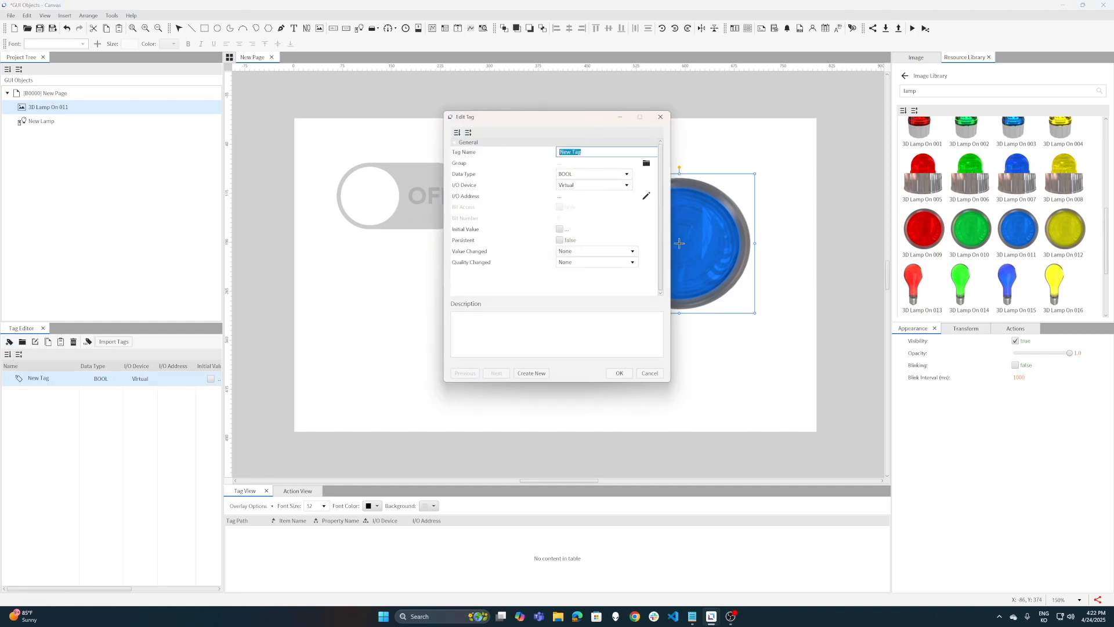
{"action": "type", "text": "BOOLTASG"}
{"action": "left_click", "coordinate": [618, 375]}
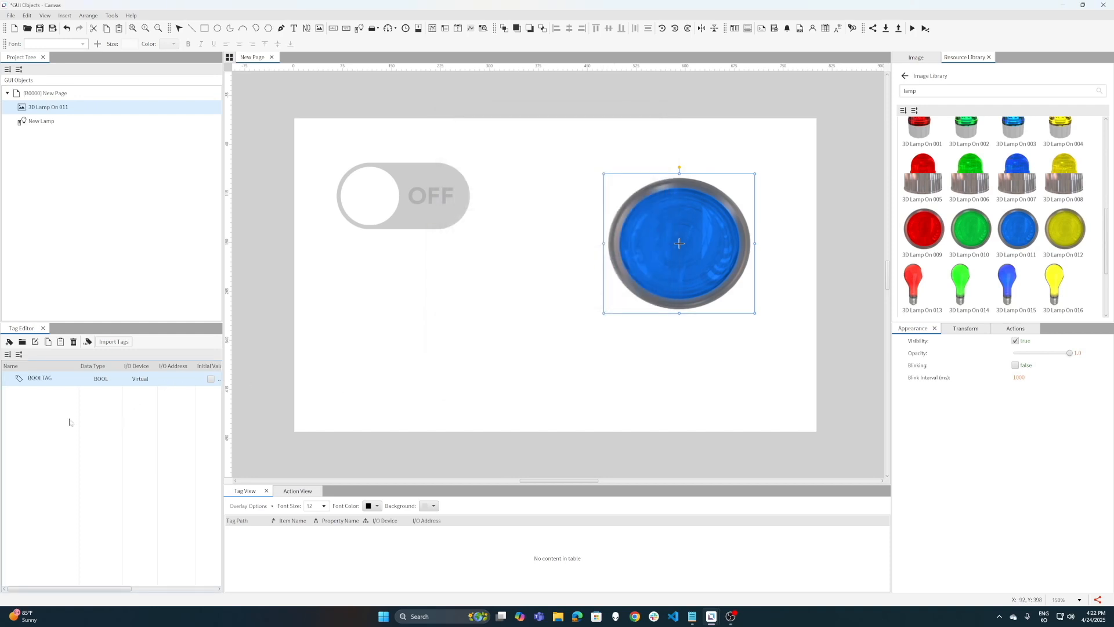
Link BOOLTAG to the toggle switch's current state and to the blue lamp image's Visibility property
{"action": "left_click_drag", "start_coordinate": [56, 379], "coordinate": [413, 209]}
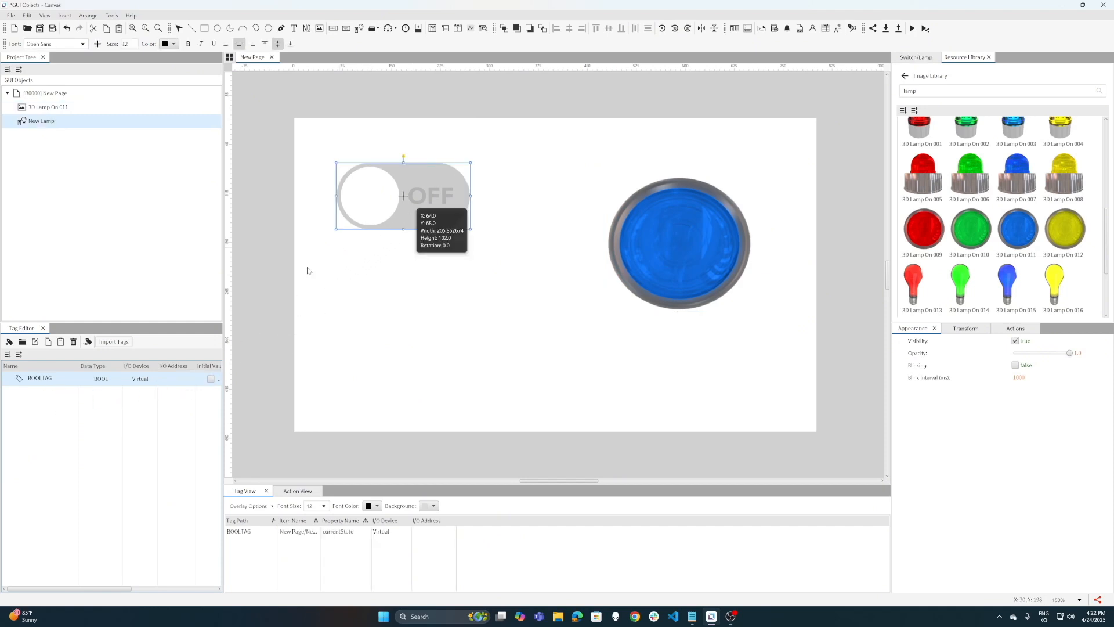
{"action": "left_click", "coordinate": [633, 269]}
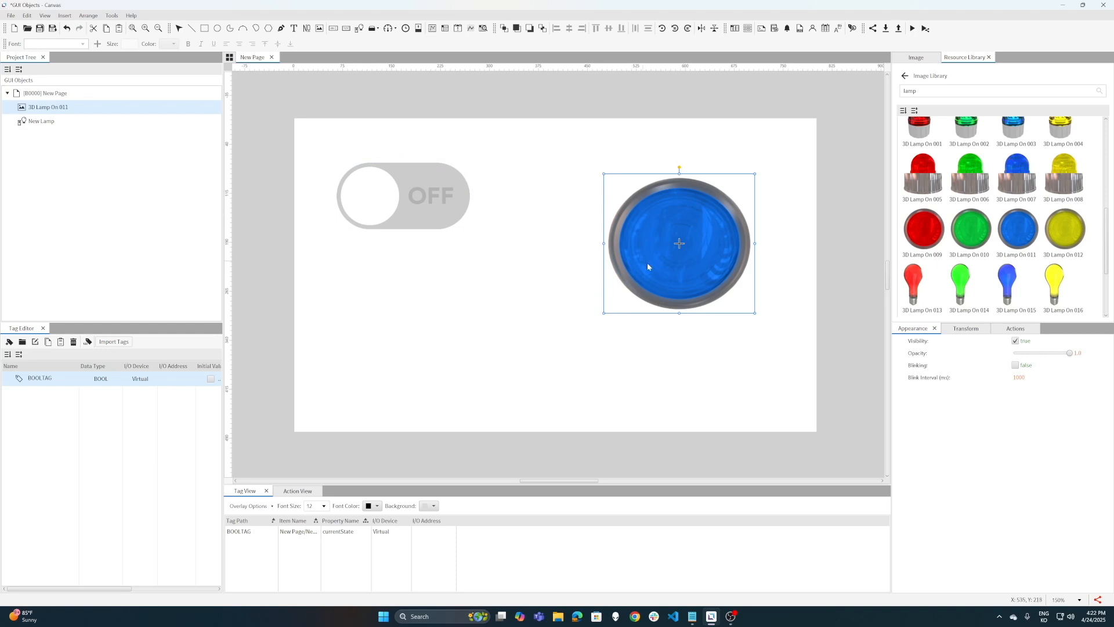
{"action": "left_click_drag", "start_coordinate": [54, 384], "coordinate": [1031, 344]}
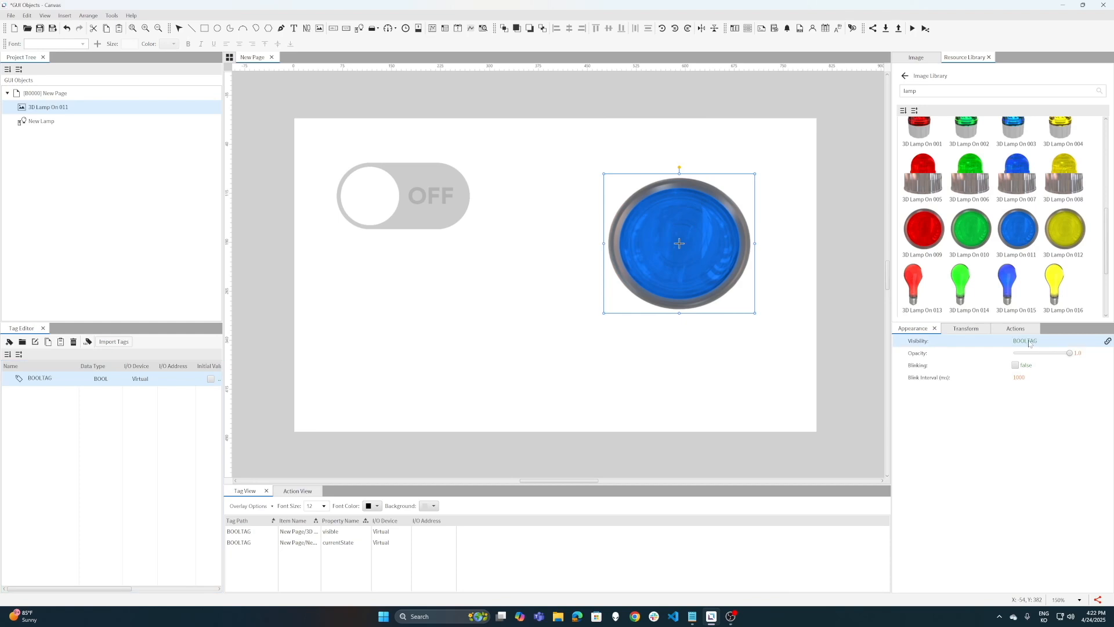
Create a local Toggle Tag Value command for the toggle switch's On Press action
{"action": "left_click", "coordinate": [431, 218]}
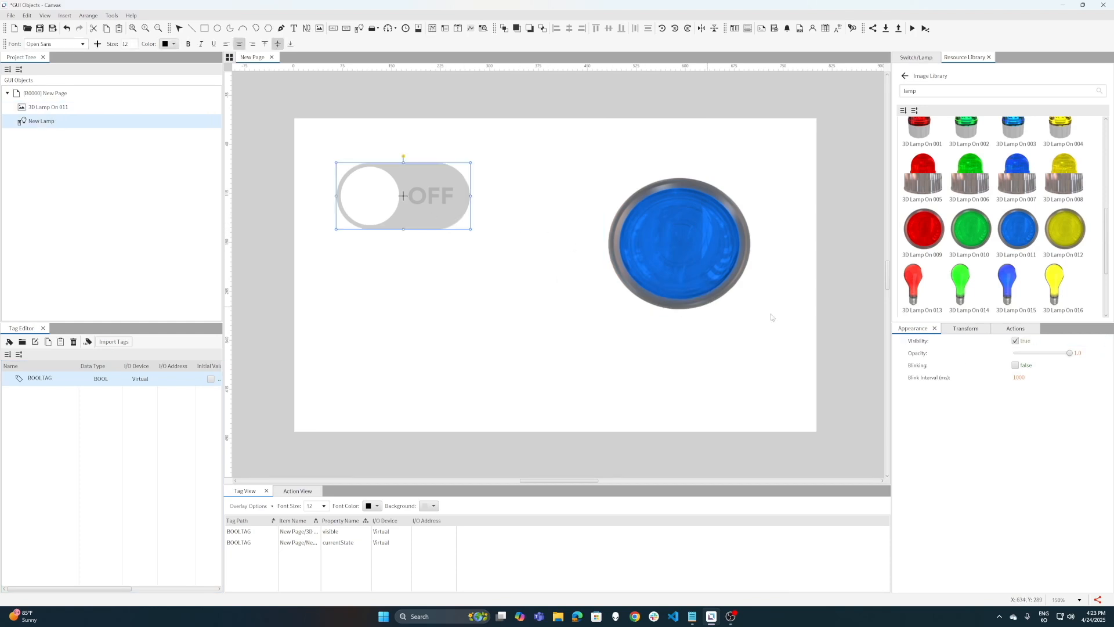
{"action": "left_click", "coordinate": [1031, 332]}
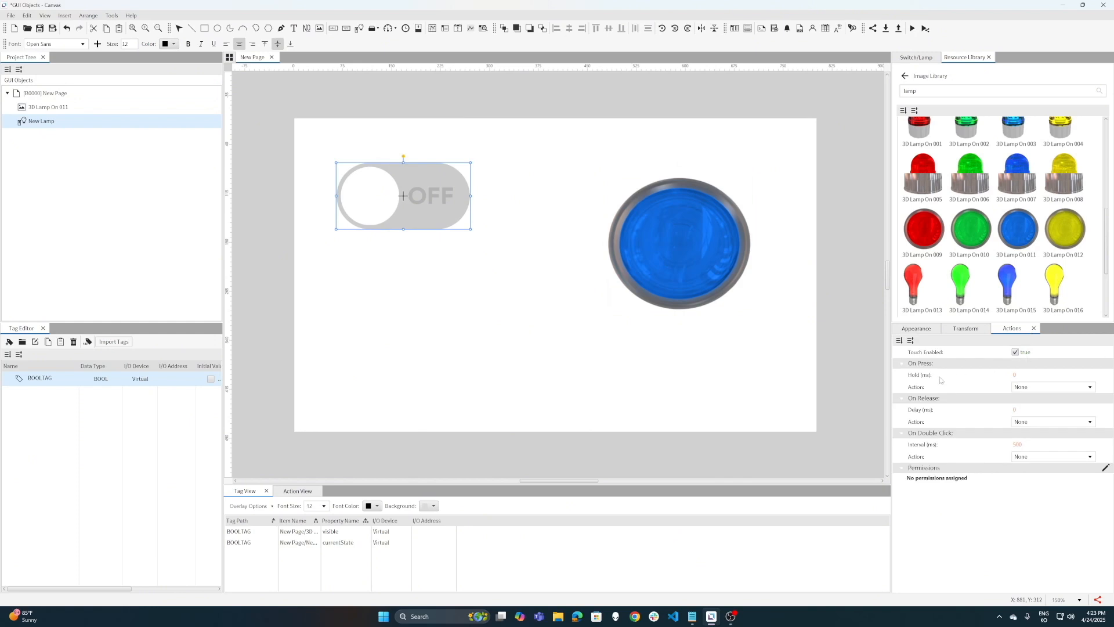
{"action": "left_click", "coordinate": [1056, 390]}
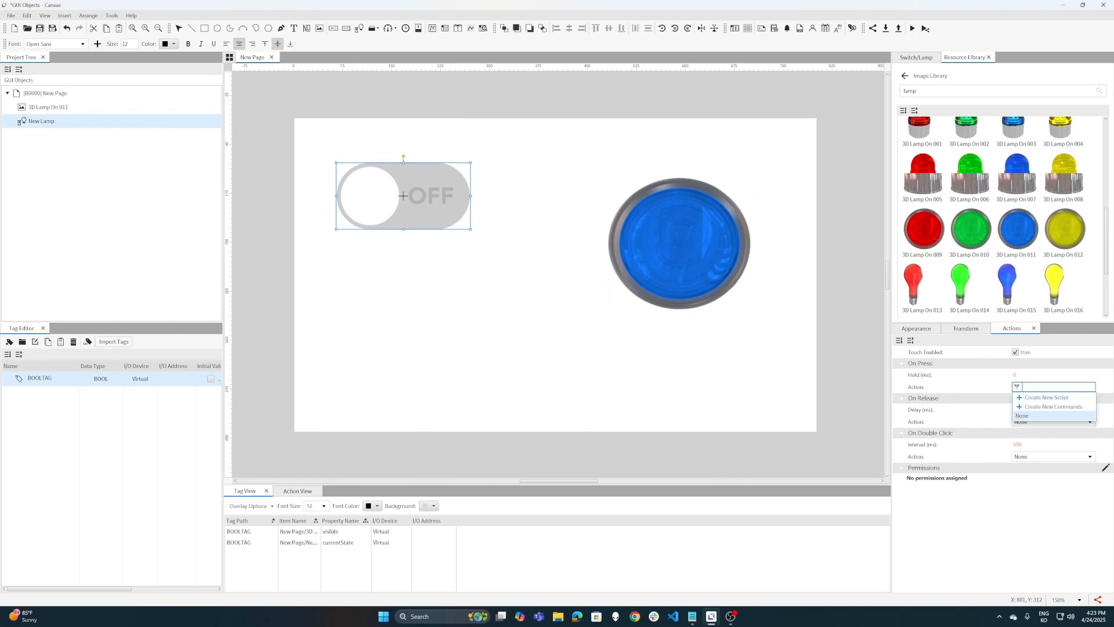
{"action": "left_click", "coordinate": [1054, 407]}
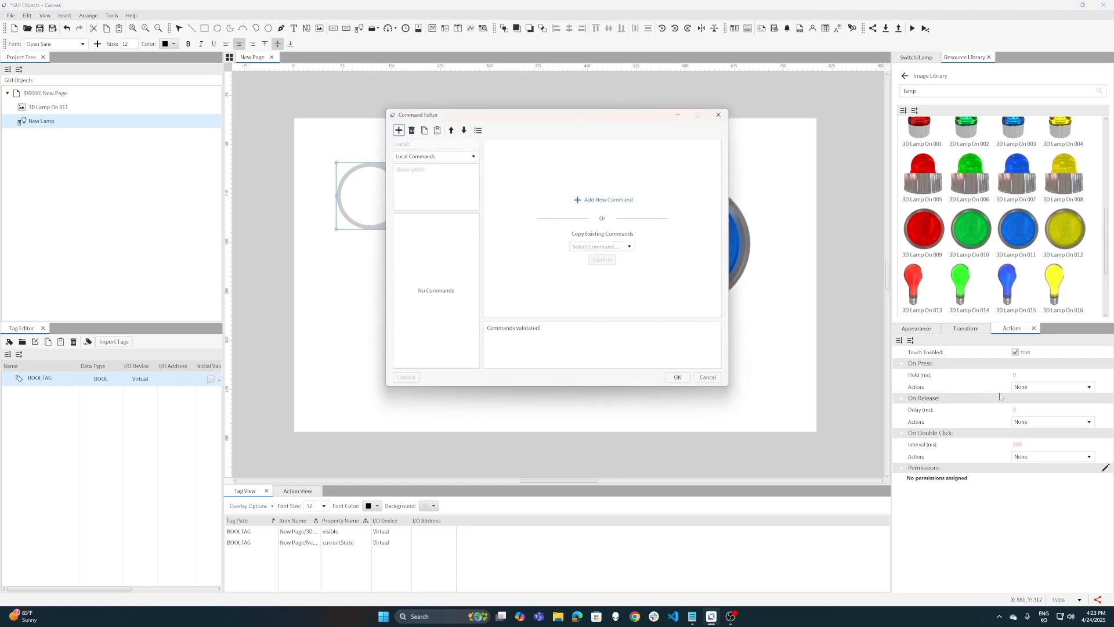
{"action": "left_click", "coordinate": [622, 204]}
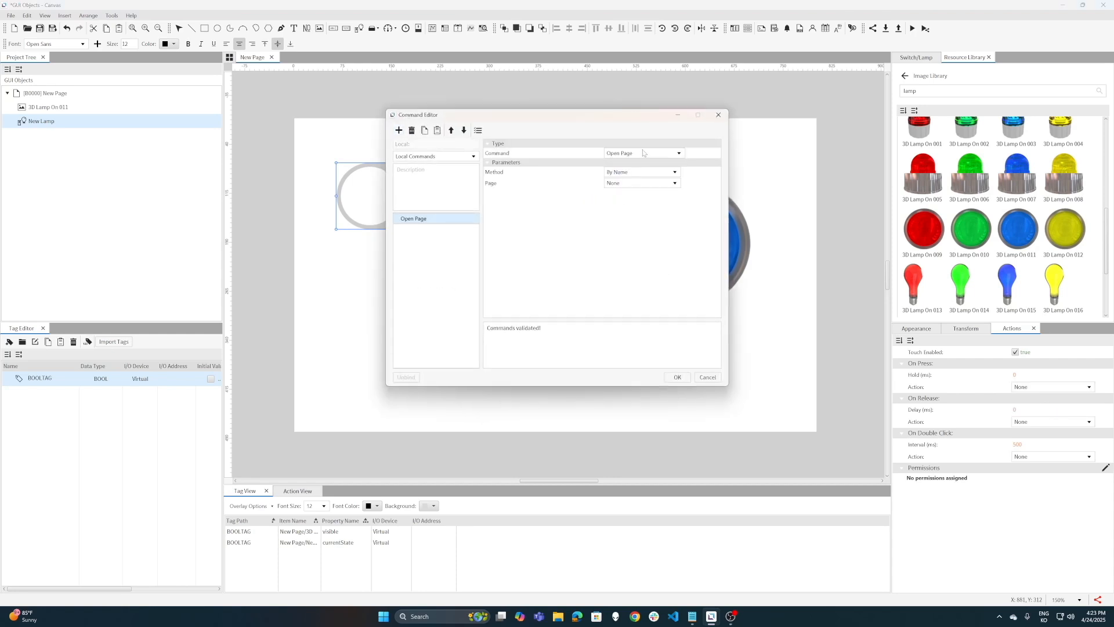
{"action": "left_click", "coordinate": [645, 154]}
{"action": "scroll", "coordinate": [644, 220], "scroll_direction": "down", "scroll_amount": 7}
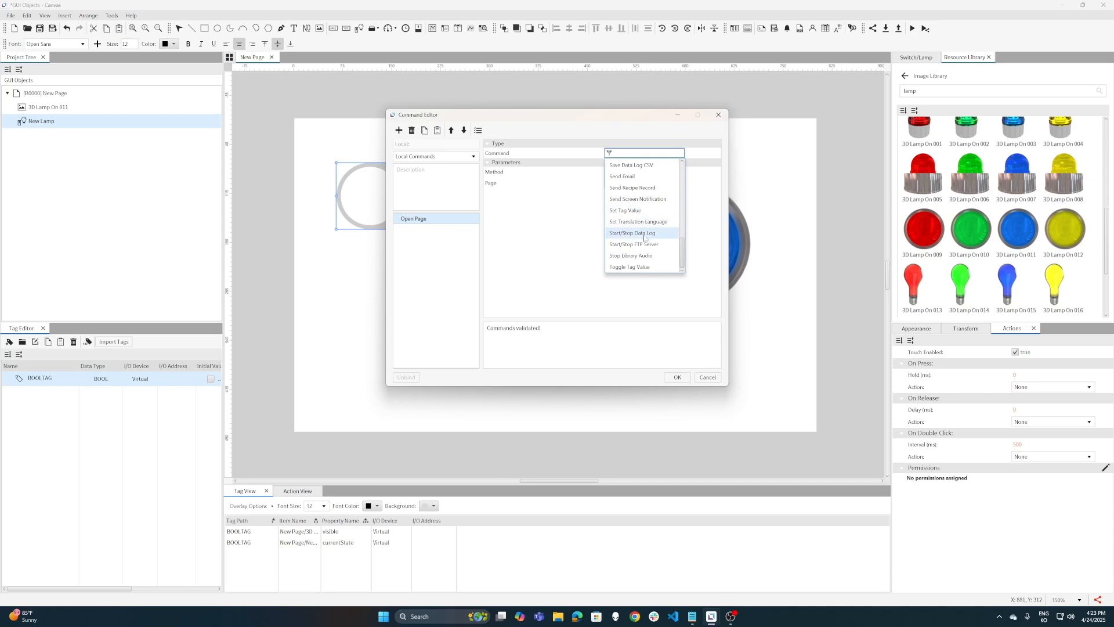
{"action": "left_click", "coordinate": [640, 268]}
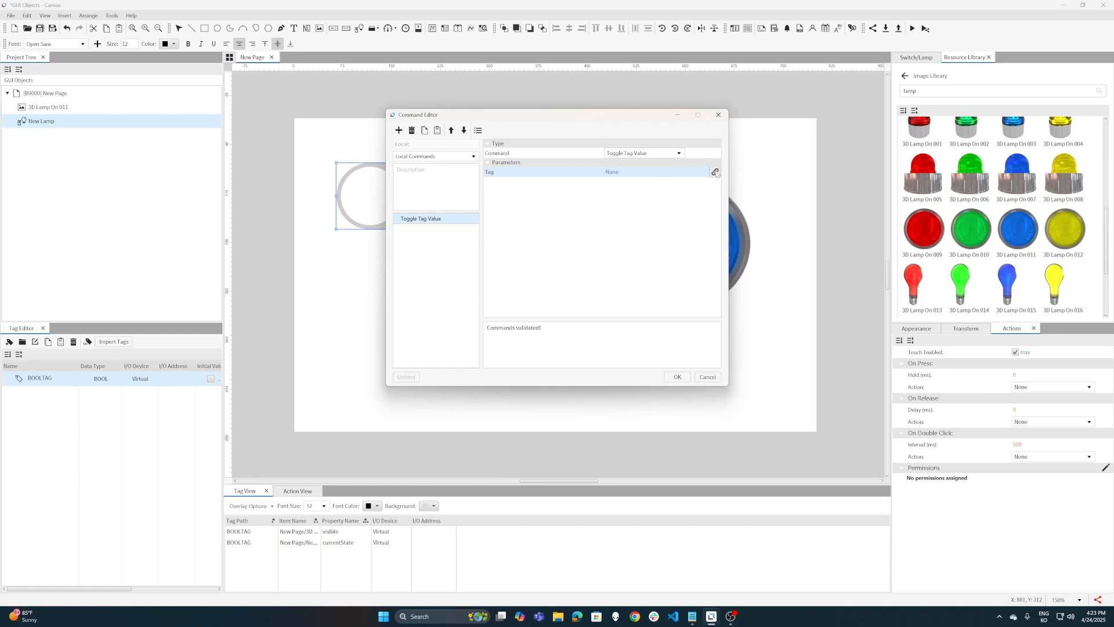
Assign BOOLTAG as the tag of the Toggle Tag Value command, accept the command and save the project
{"action": "left_click", "coordinate": [716, 172]}
{"action": "left_click", "coordinate": [610, 209]}
{"action": "double_click", "coordinate": [659, 250]}
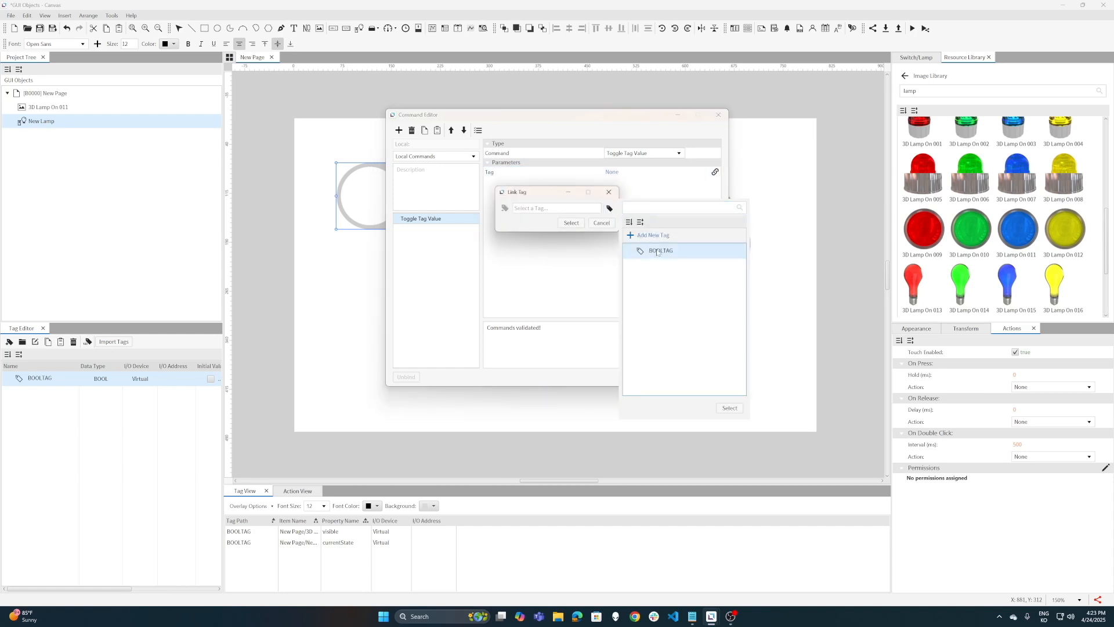
{"action": "left_click", "coordinate": [572, 224]}
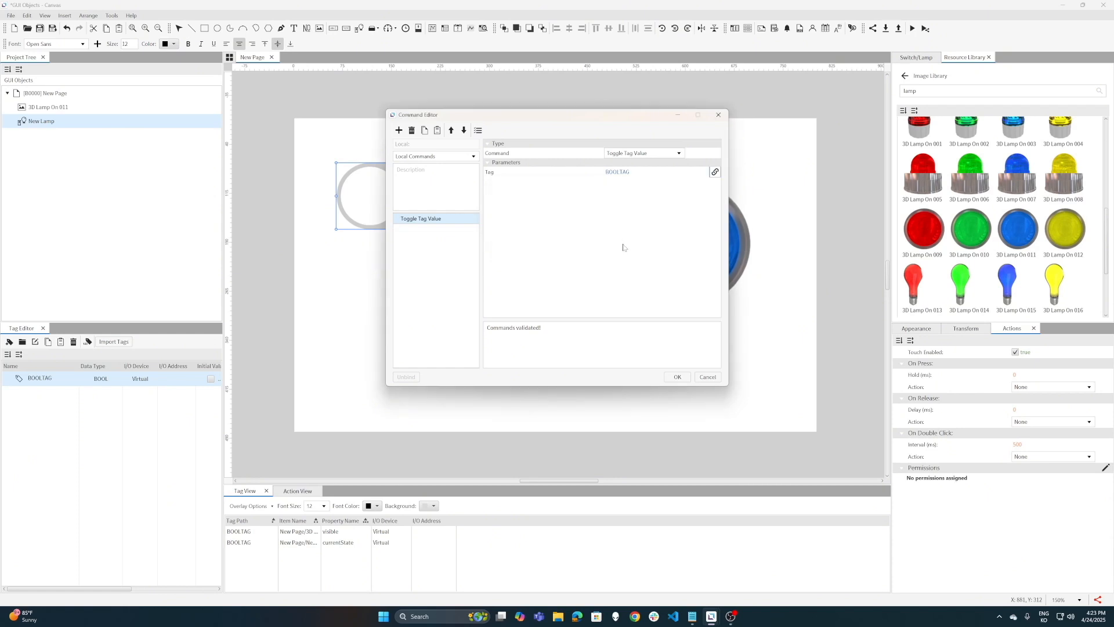
{"action": "left_click", "coordinate": [678, 377]}
{"action": "key", "text": "ctrl+s"}
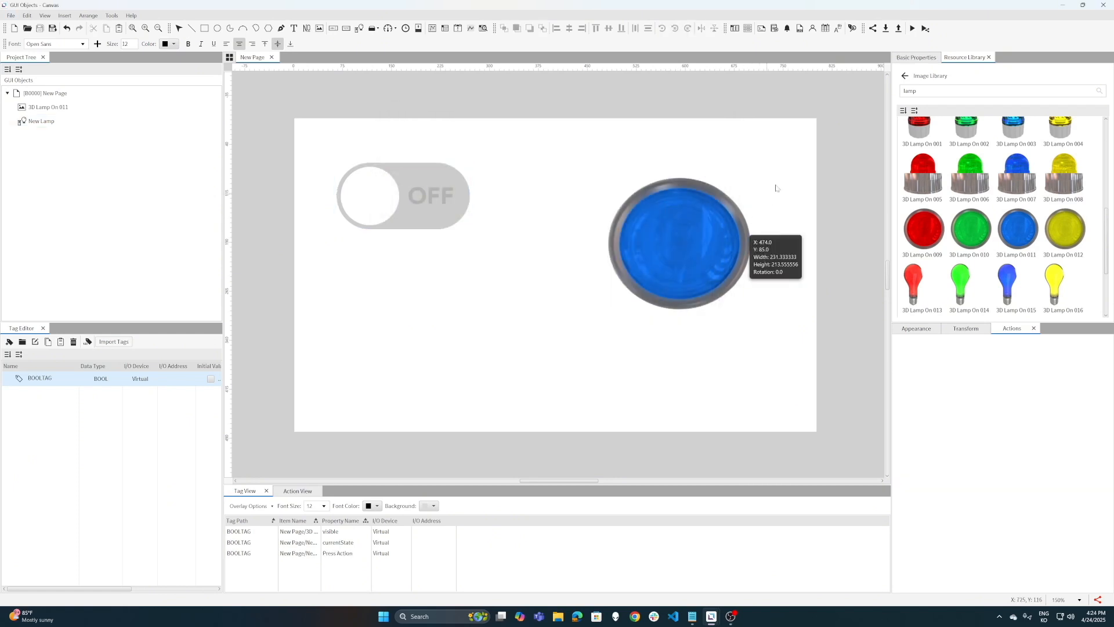
Run the project in the simulator, turn the switch on and off to test the blue lamp, and close the simulator
{"action": "left_click", "coordinate": [912, 29]}
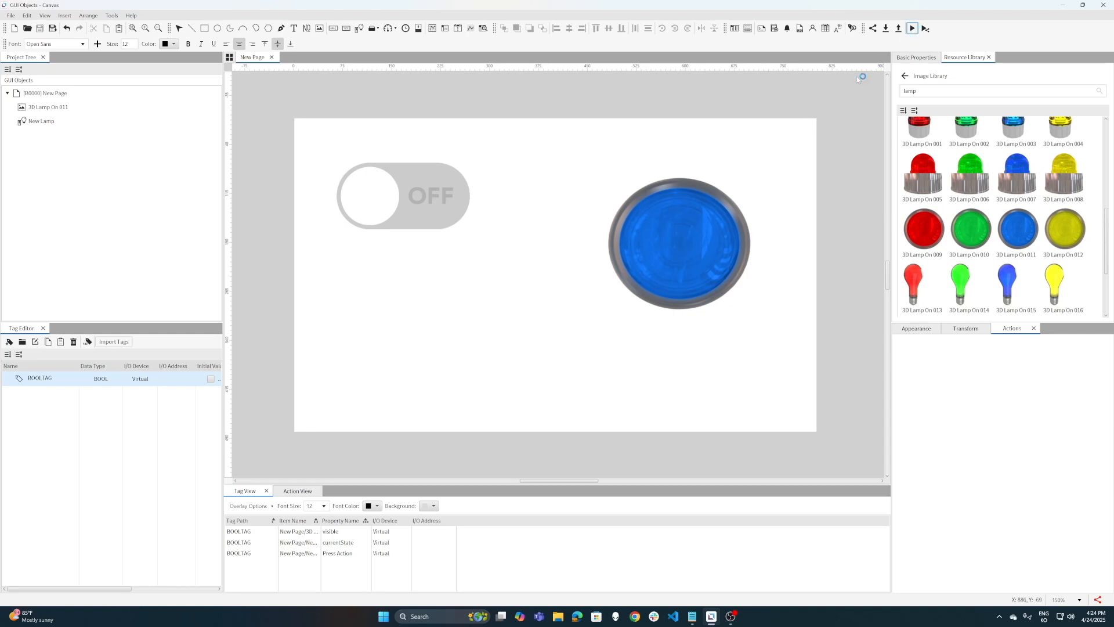
{"action": "left_click", "coordinate": [528, 301]}
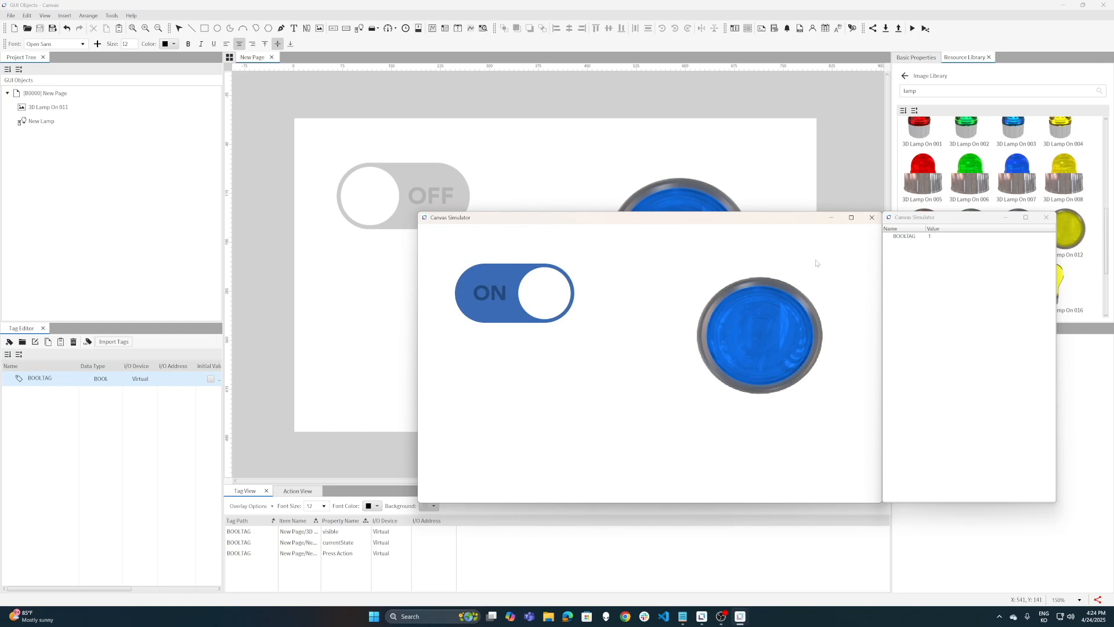
{"action": "left_click", "coordinate": [553, 302]}
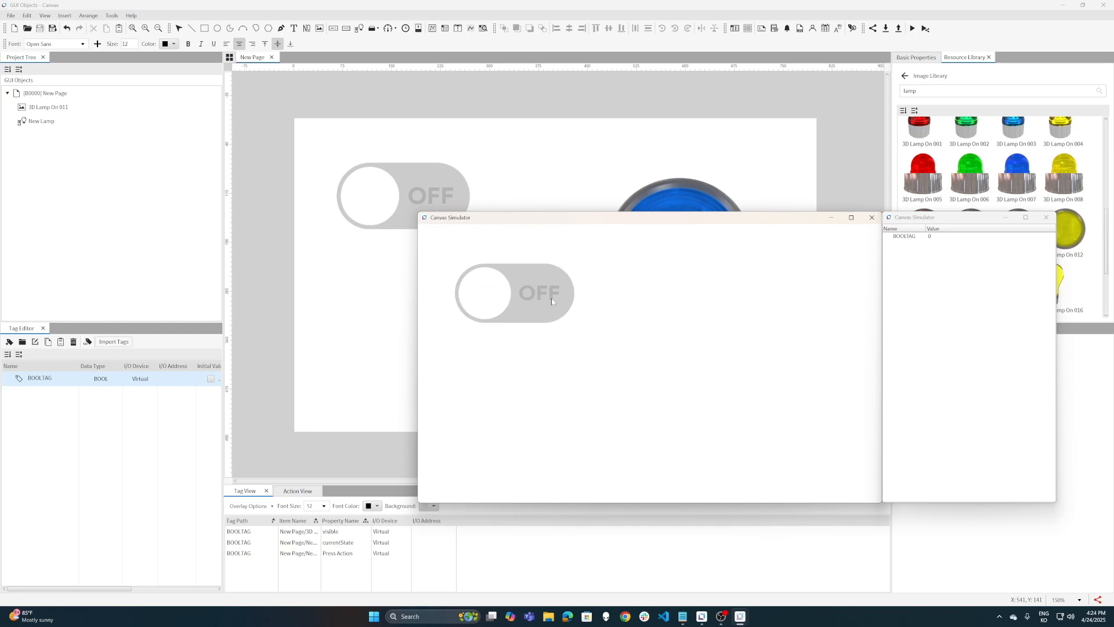
{"action": "left_click", "coordinate": [872, 217]}
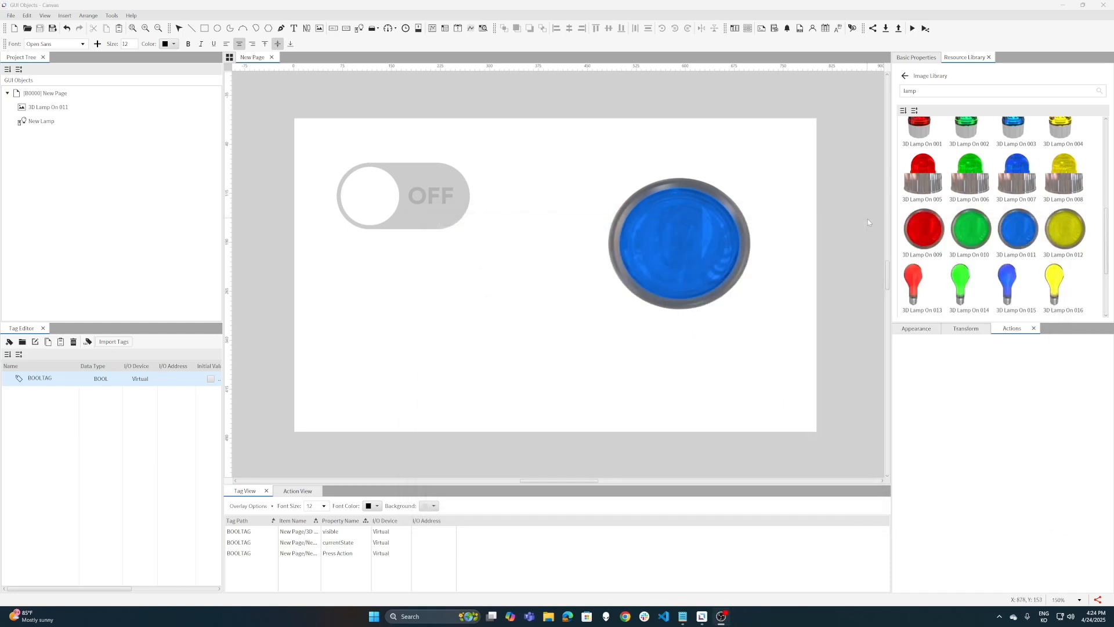
Delete the toggle switch and the blue lamp image from the page and show the basic properties
{"action": "left_click_drag", "start_coordinate": [297, 126], "coordinate": [806, 350]}
{"action": "key", "text": "Delete"}
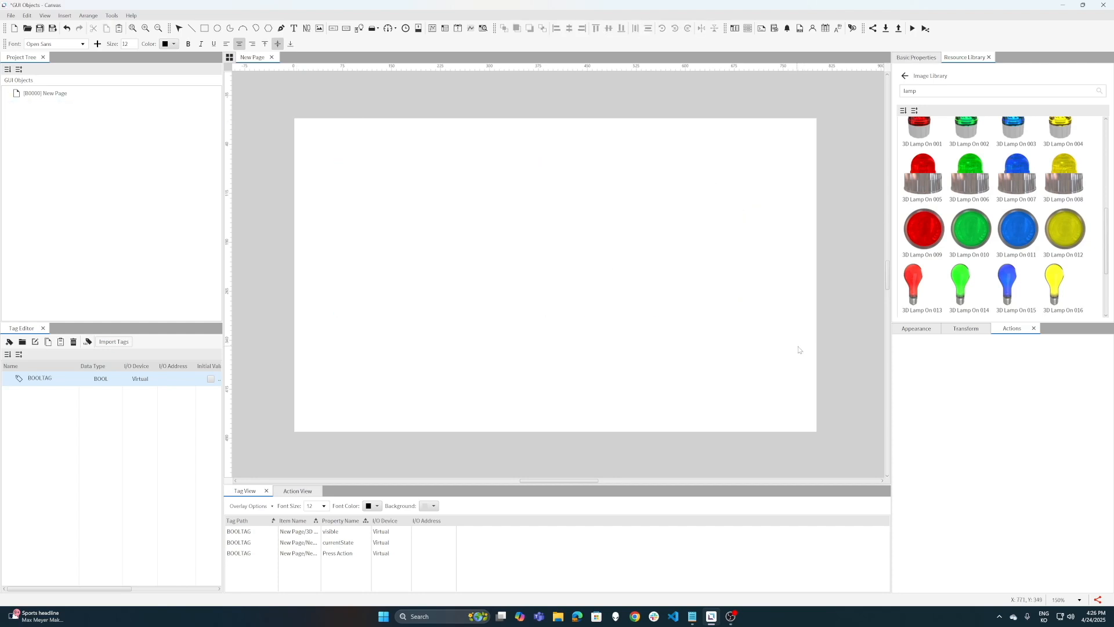
{"action": "left_click", "coordinate": [916, 57]}
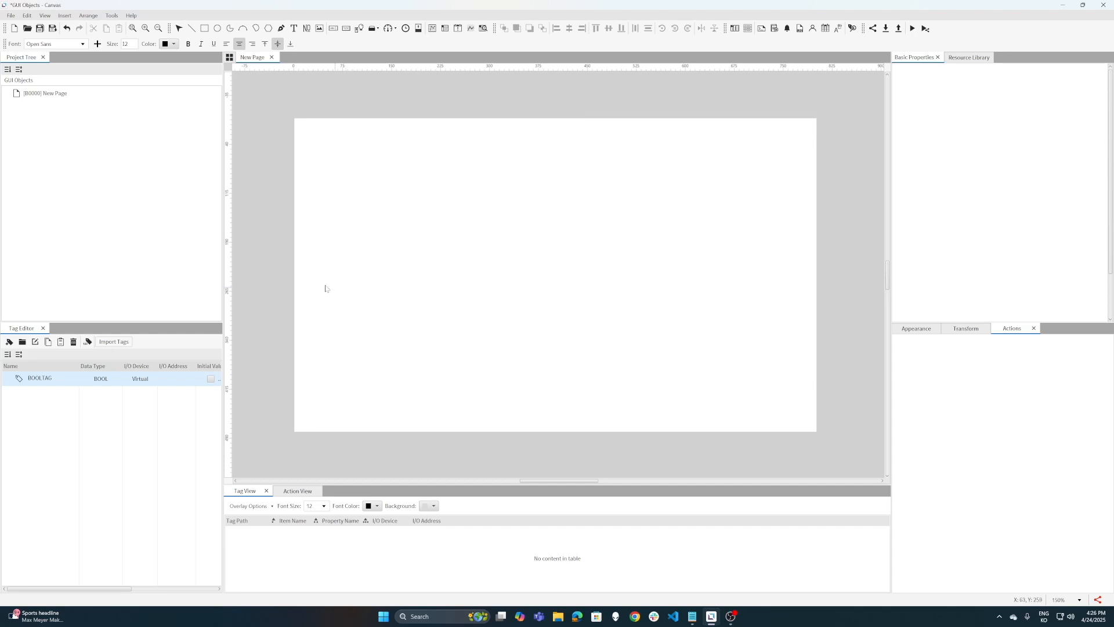
Add a second page to the project next to the existing New Page
{"action": "left_click", "coordinate": [66, 96]}
{"action": "right_click", "coordinate": [66, 96]}
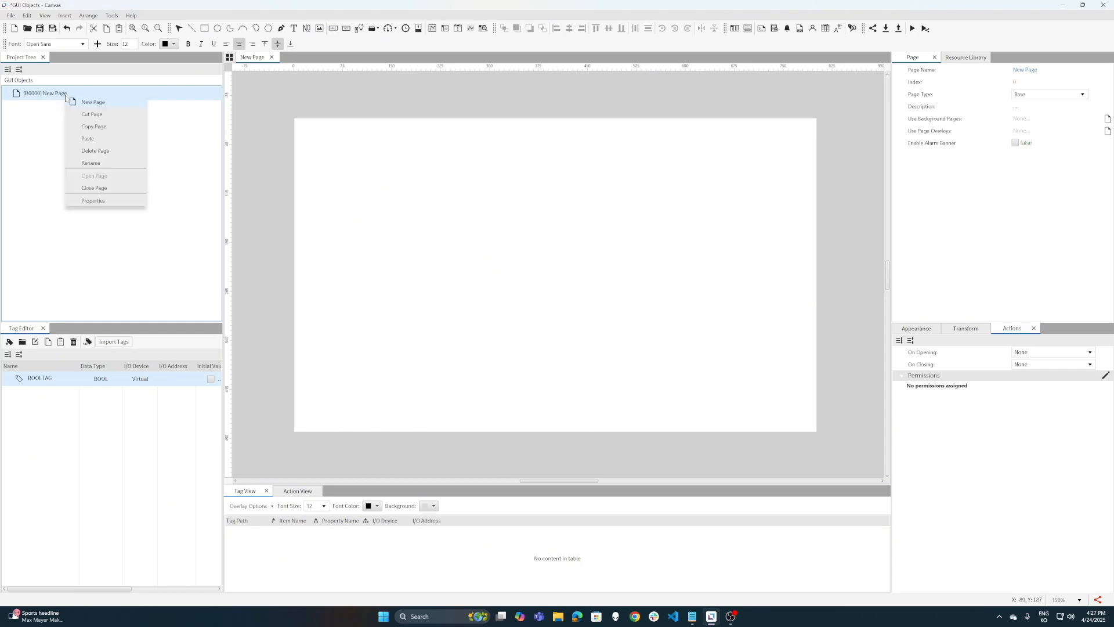
{"action": "left_click", "coordinate": [87, 102]}
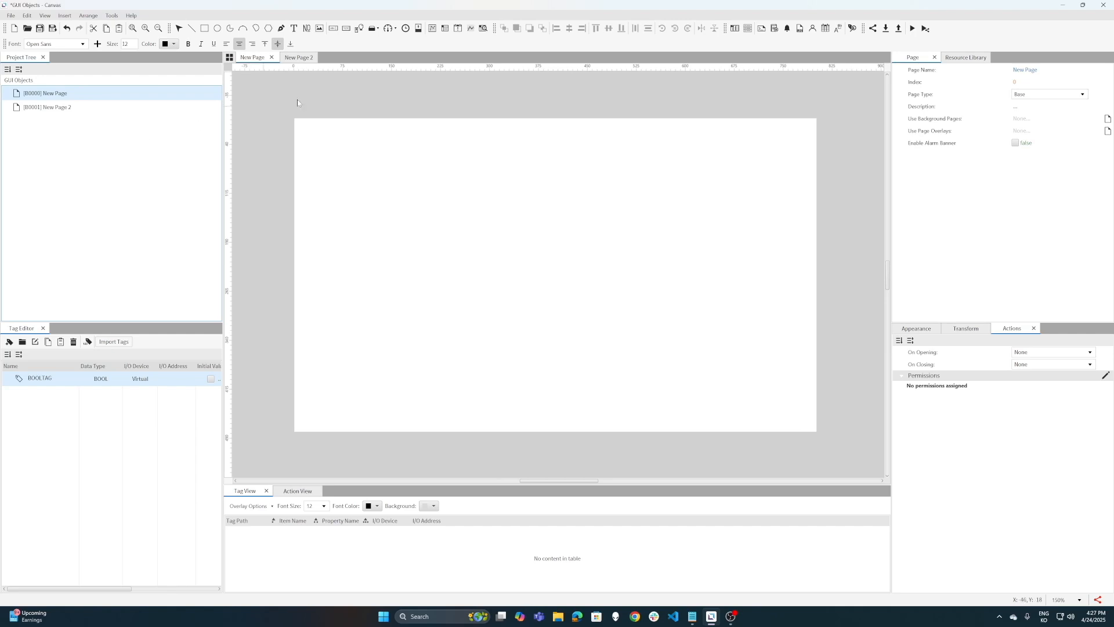
Insert an action button about 170 wide and 81 high near the upper-right corner of New Page
{"action": "left_click", "coordinate": [379, 29]}
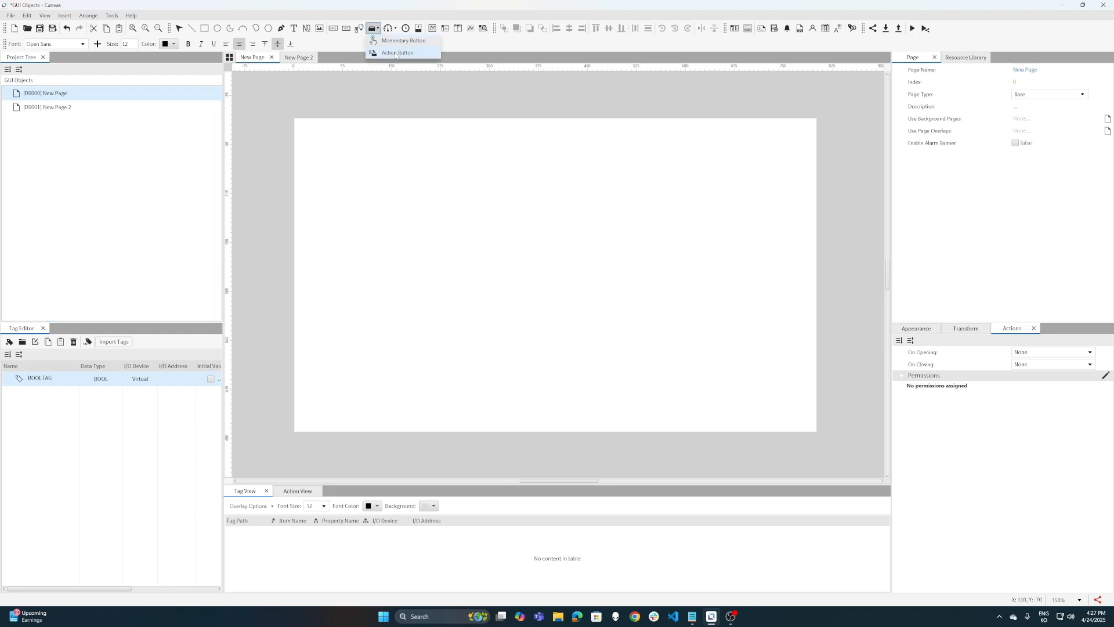
{"action": "left_click", "coordinate": [397, 53]}
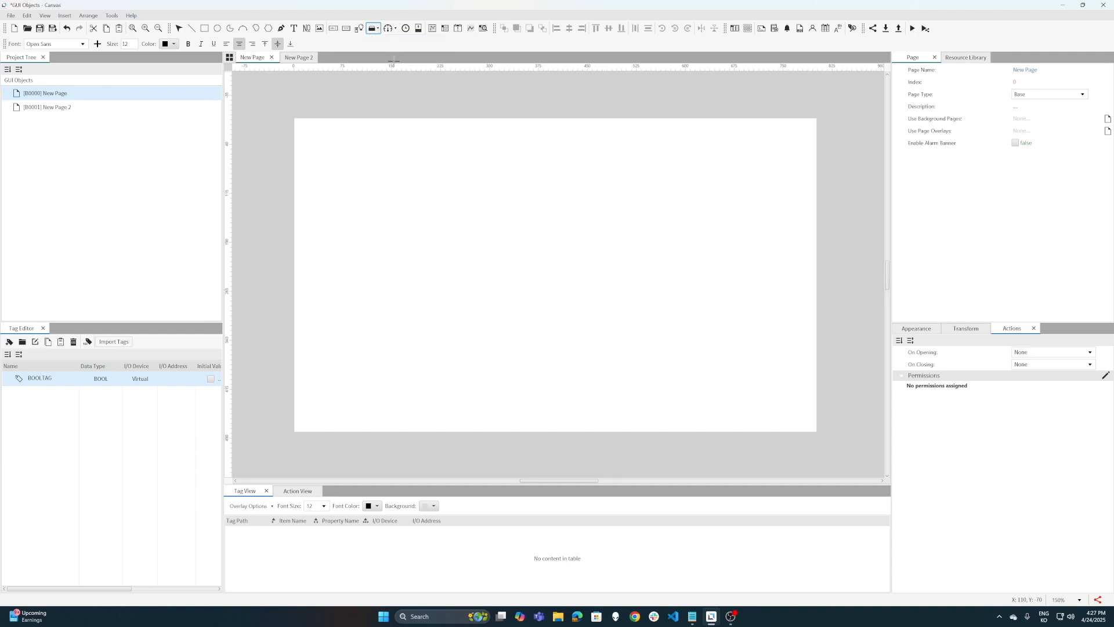
{"action": "left_click", "coordinate": [682, 149]}
{"action": "left_click_drag", "start_coordinate": [682, 149], "coordinate": [792, 202]}
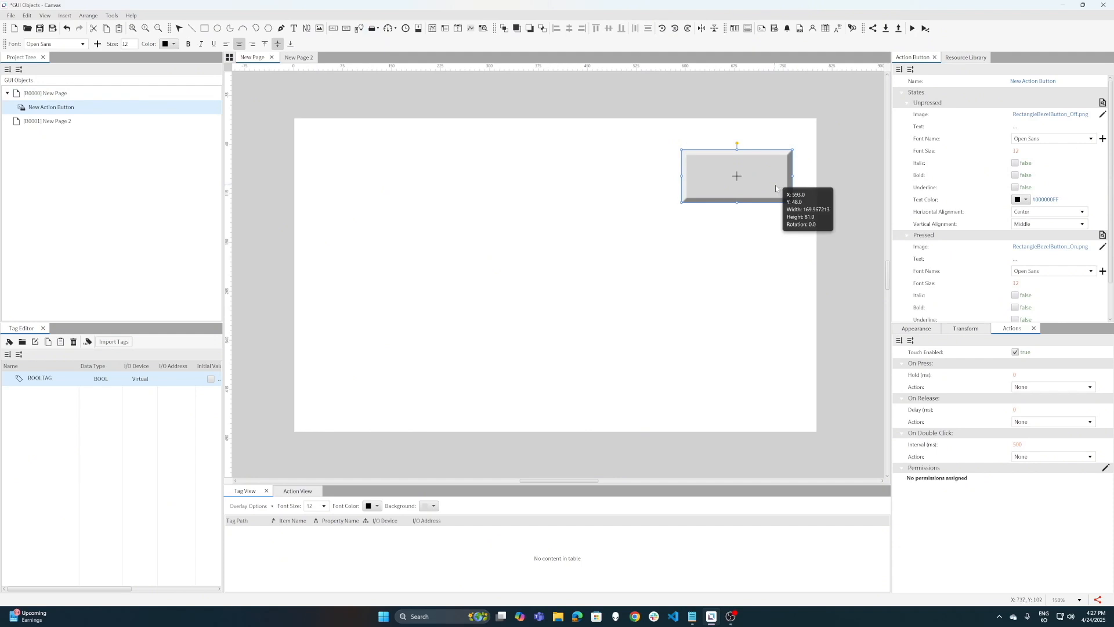
Copy the action button onto New Page 2 and move it to the page's upper-left corner
{"action": "left_click", "coordinate": [299, 57]}
{"action": "left_click", "coordinate": [516, 222]}
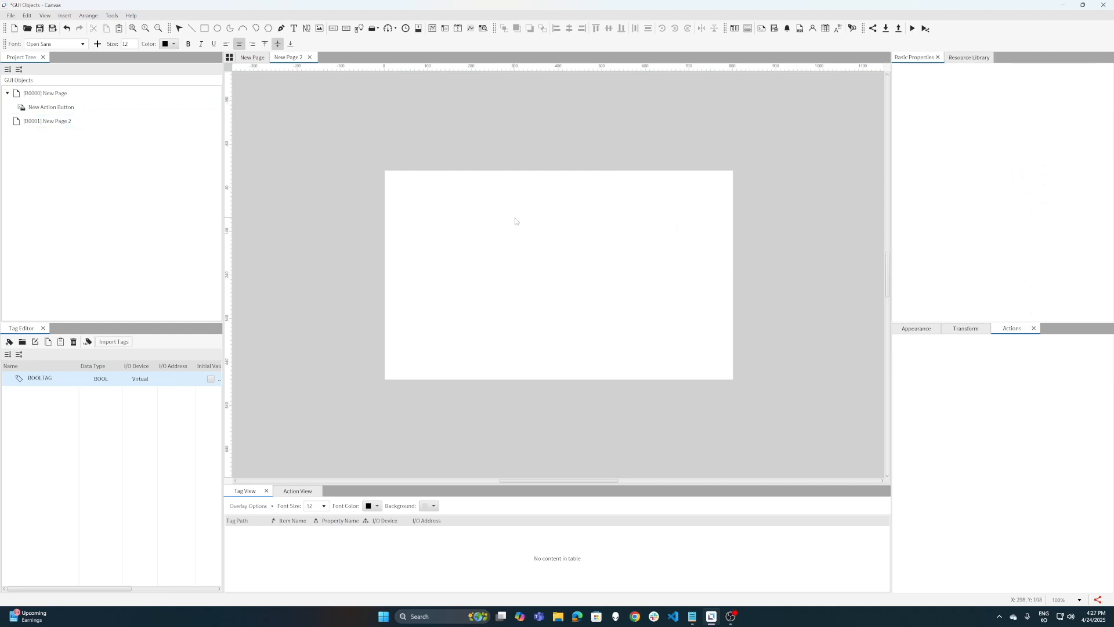
{"action": "key", "text": "ctrl+plus"}
{"action": "key", "text": "ctrl+v"}
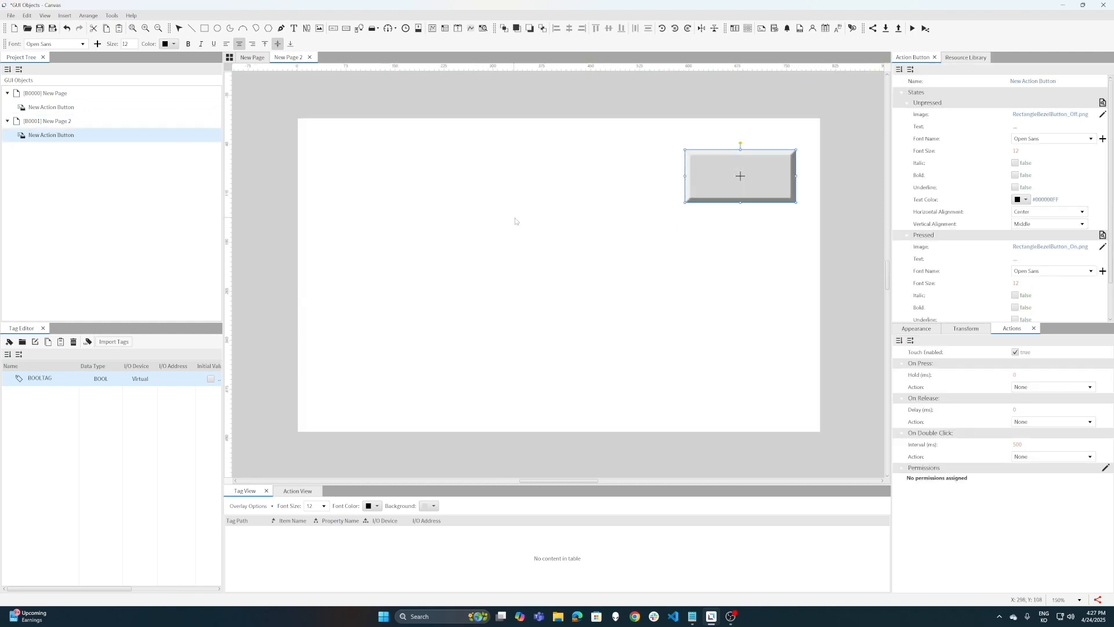
{"action": "left_click_drag", "start_coordinate": [688, 182], "coordinate": [338, 179]}
Give the action button on New Page an On Press Open Page command that opens New Page 2 by name
{"action": "left_click", "coordinate": [252, 57]}
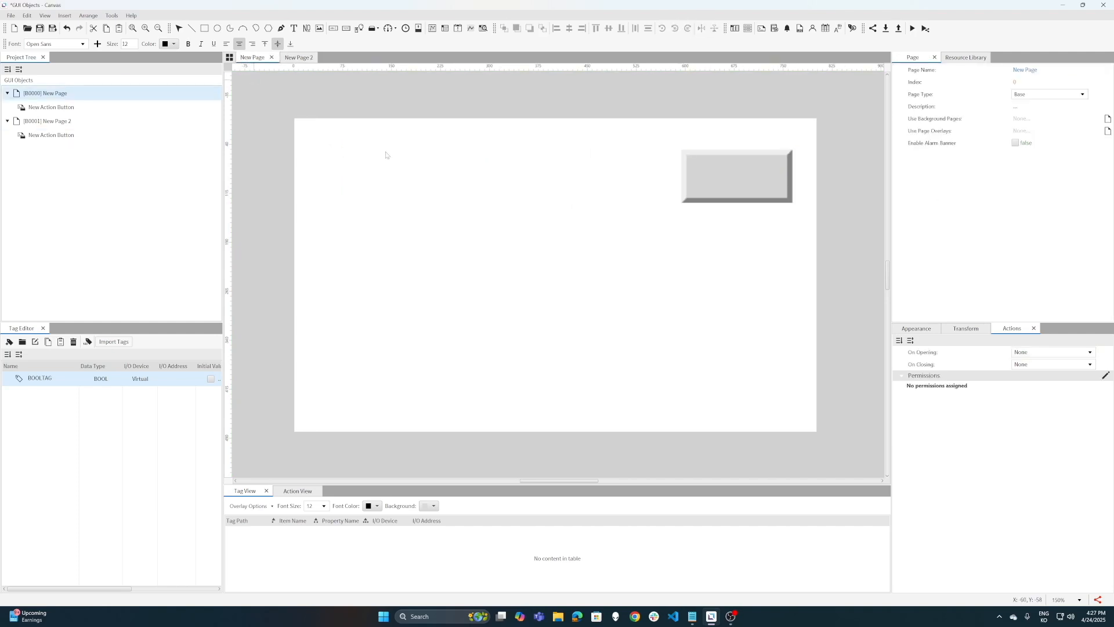
{"action": "left_click", "coordinate": [736, 185]}
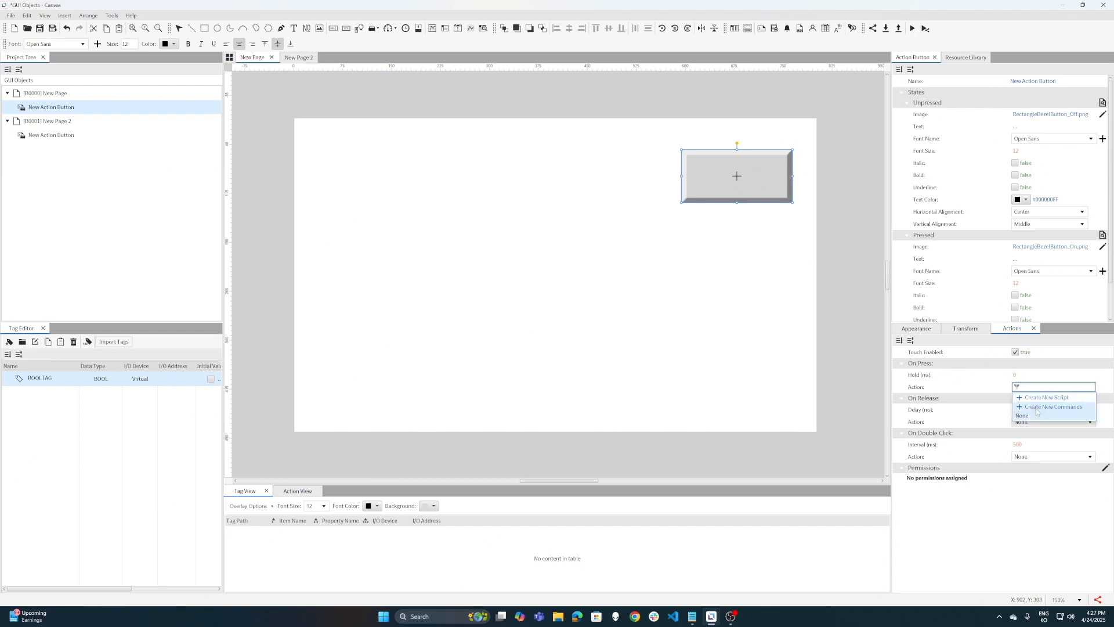
{"action": "left_click", "coordinate": [1053, 407]}
{"action": "left_click", "coordinate": [624, 200]}
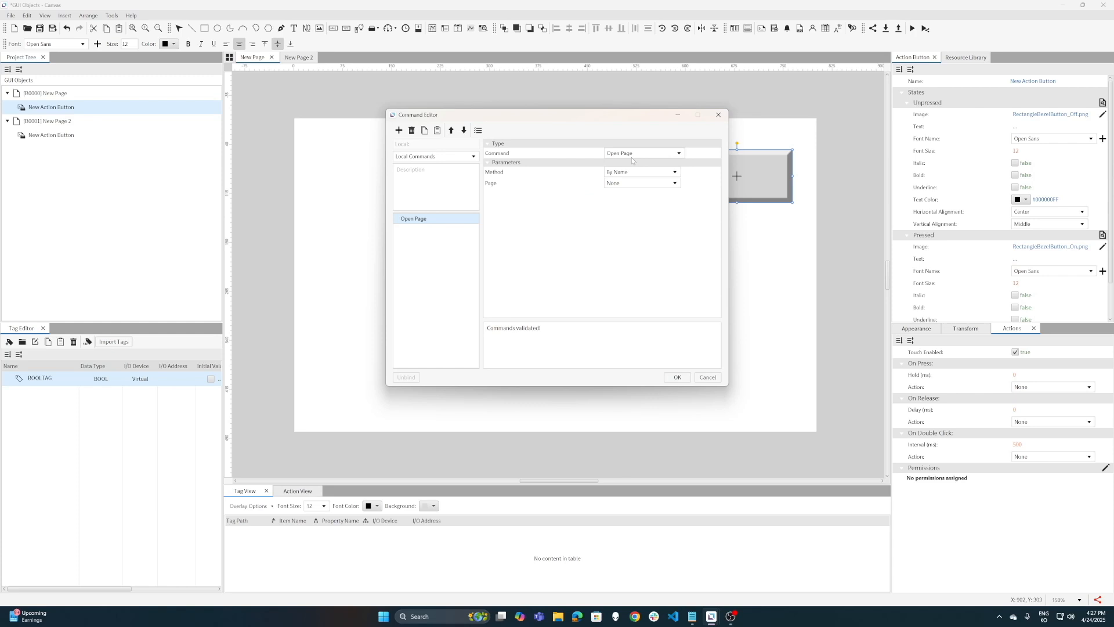
{"action": "left_click", "coordinate": [636, 172]}
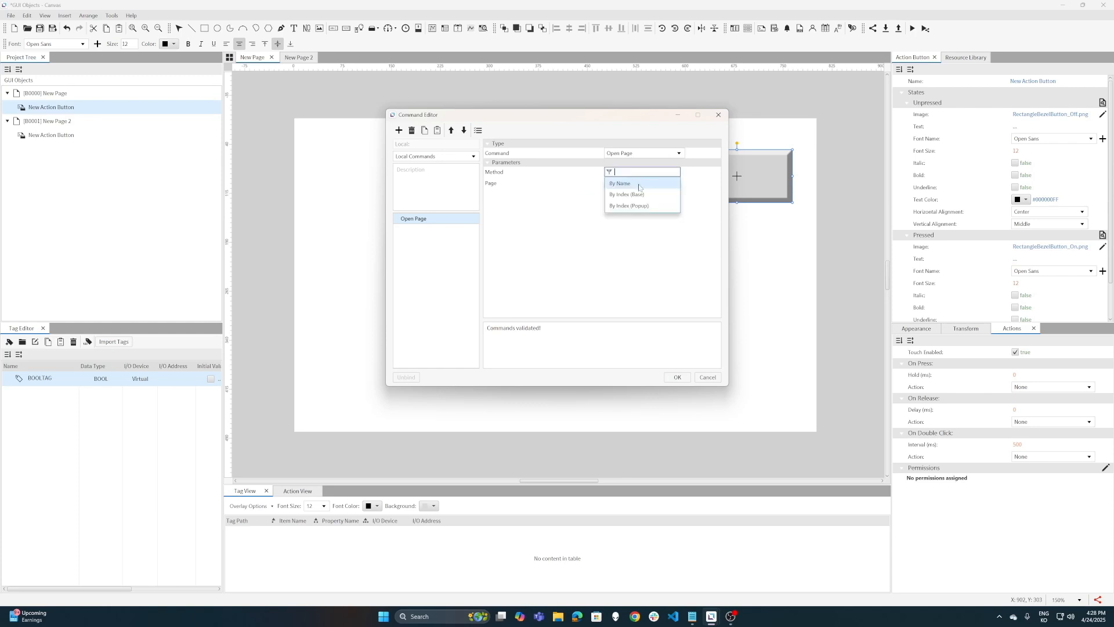
{"action": "left_click", "coordinate": [599, 197]}
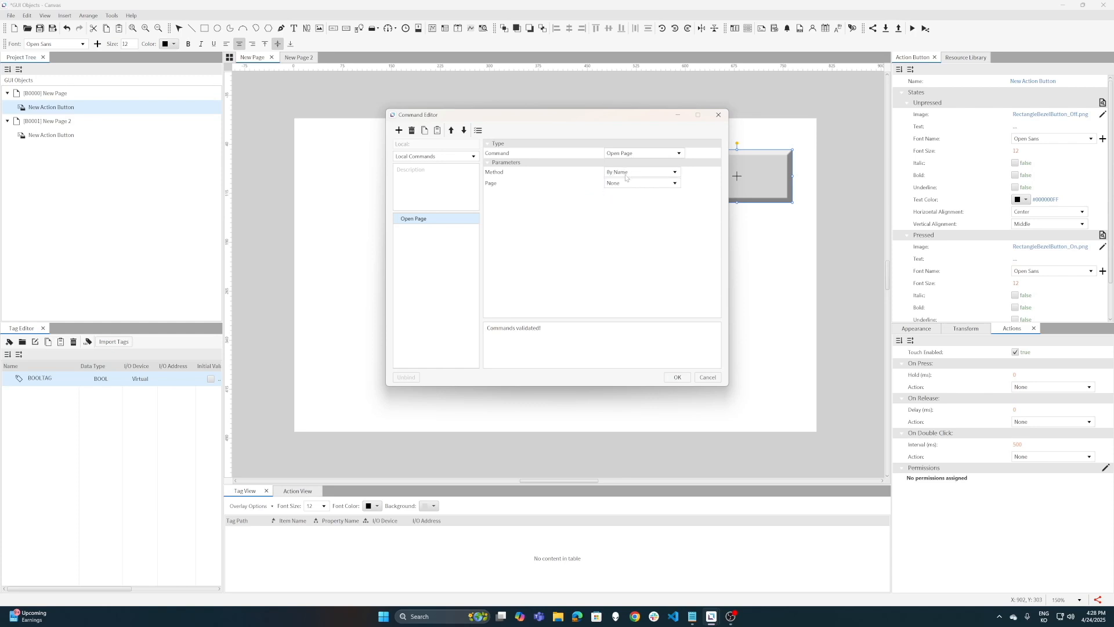
{"action": "left_click", "coordinate": [633, 185]}
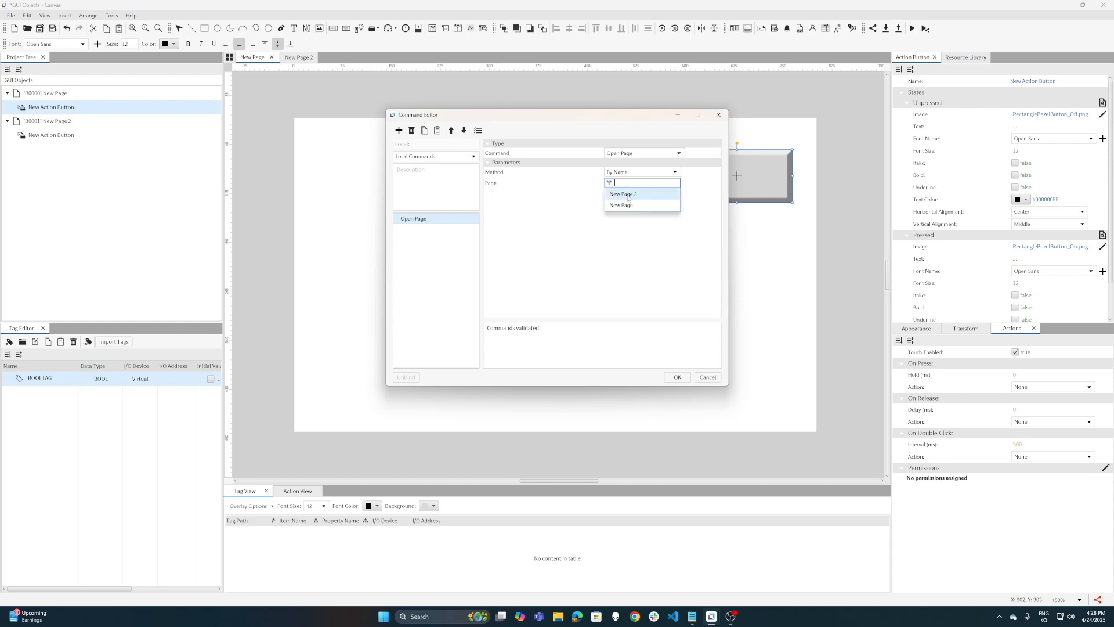
{"action": "left_click", "coordinate": [641, 197]}
{"action": "left_click", "coordinate": [682, 377]}
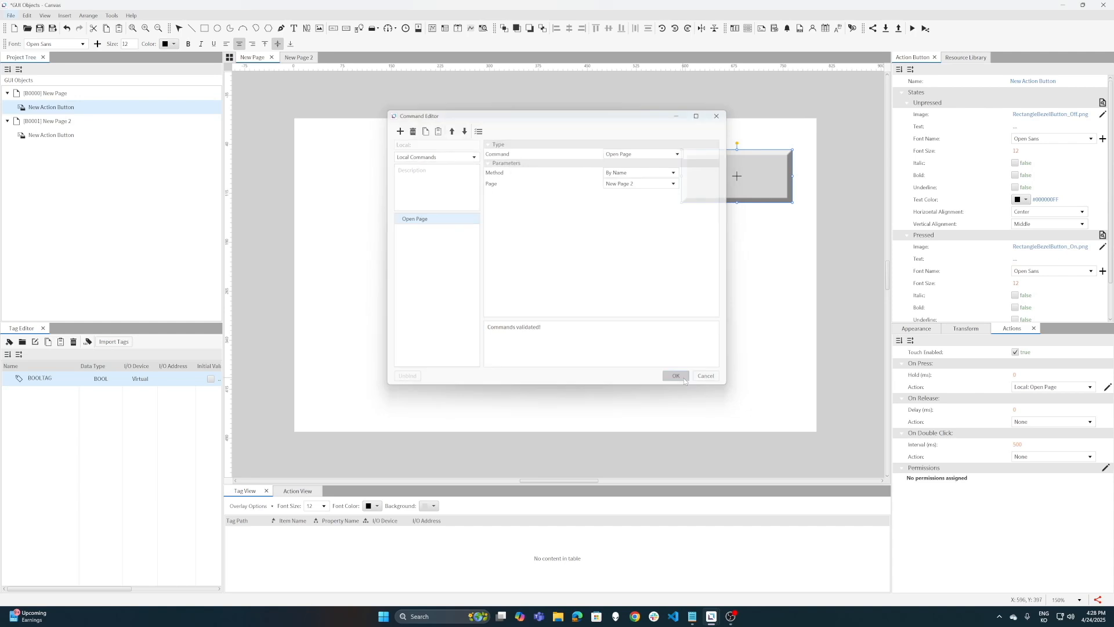
Give the action button on New Page 2 an On Press Open Page command that opens New Page by name
{"action": "left_click", "coordinate": [304, 59]}
{"action": "left_click", "coordinate": [409, 163]}
{"action": "left_click", "coordinate": [1066, 385]}
{"action": "left_click", "coordinate": [1044, 402]}
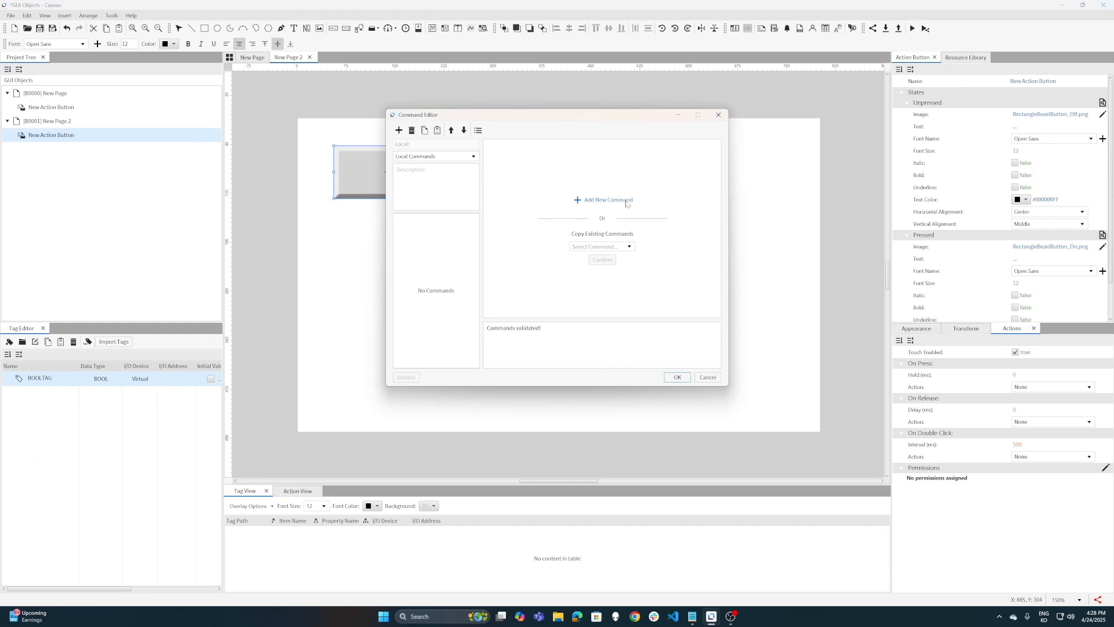
{"action": "left_click", "coordinate": [608, 200]}
{"action": "left_click", "coordinate": [630, 183]}
{"action": "left_click", "coordinate": [631, 202]}
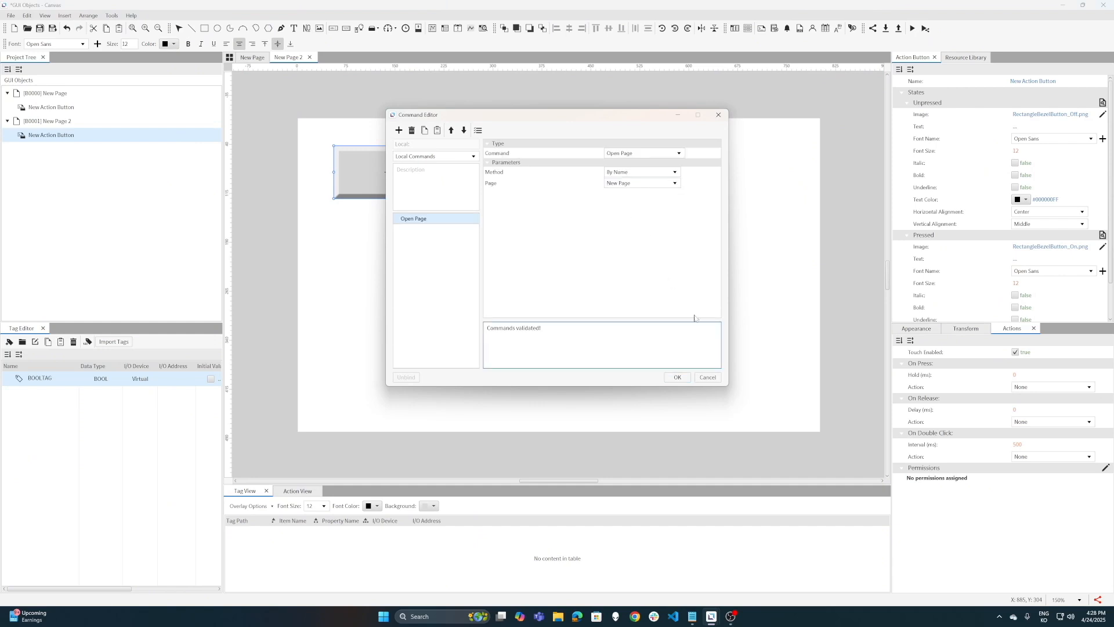
{"action": "left_click", "coordinate": [683, 380]}
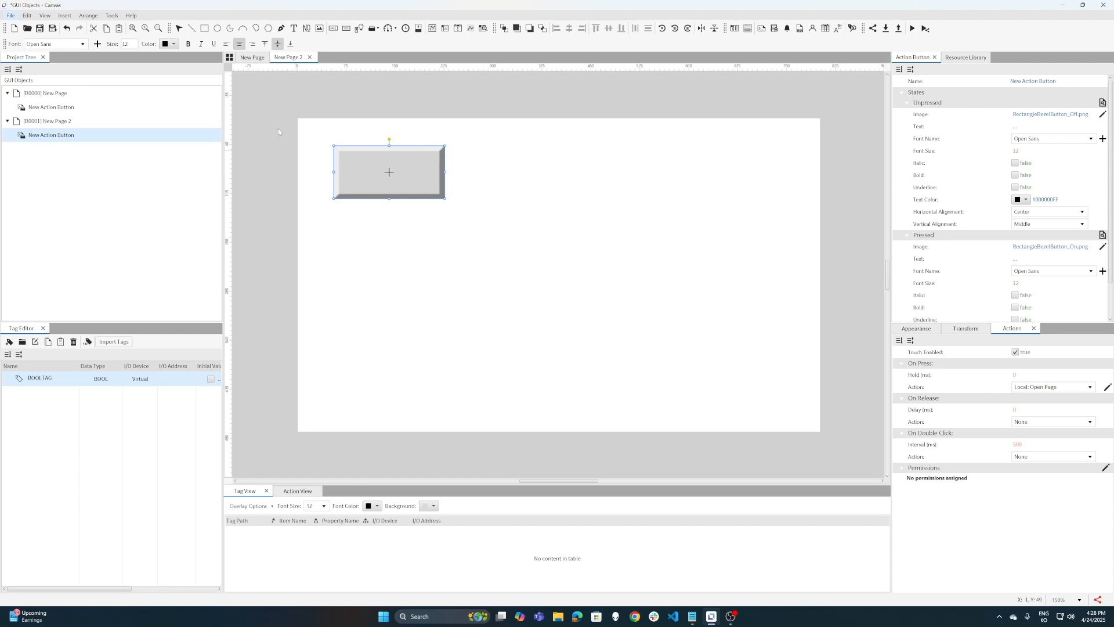
Insert a momentary button left of the action button on New Page and assign BOOLTAG as its tag
{"action": "left_click", "coordinate": [258, 59]}
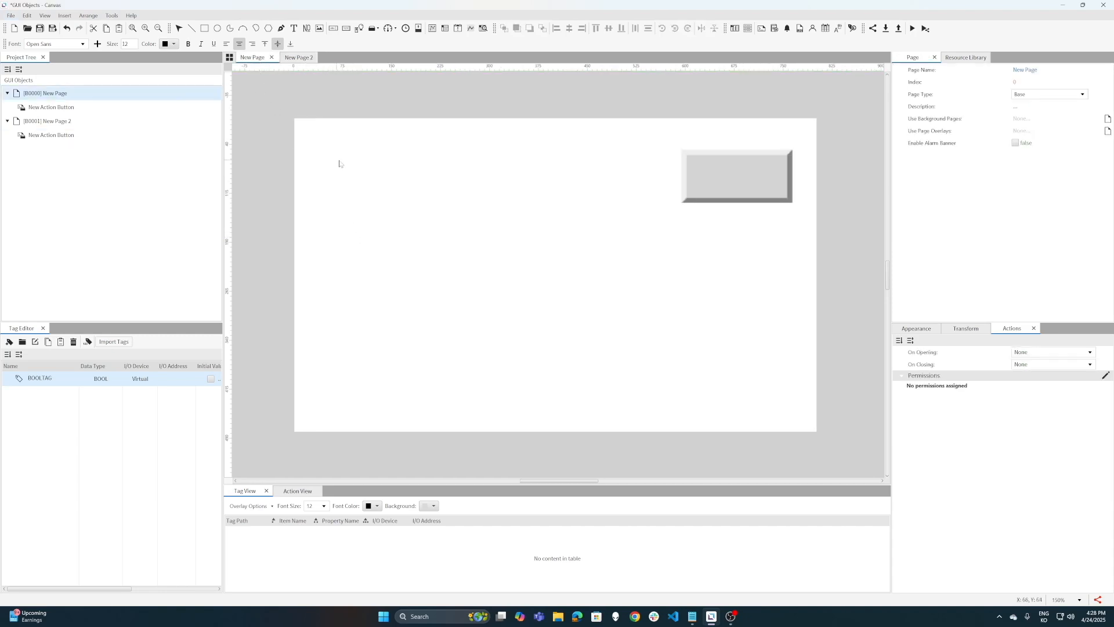
{"action": "left_click", "coordinate": [375, 28]}
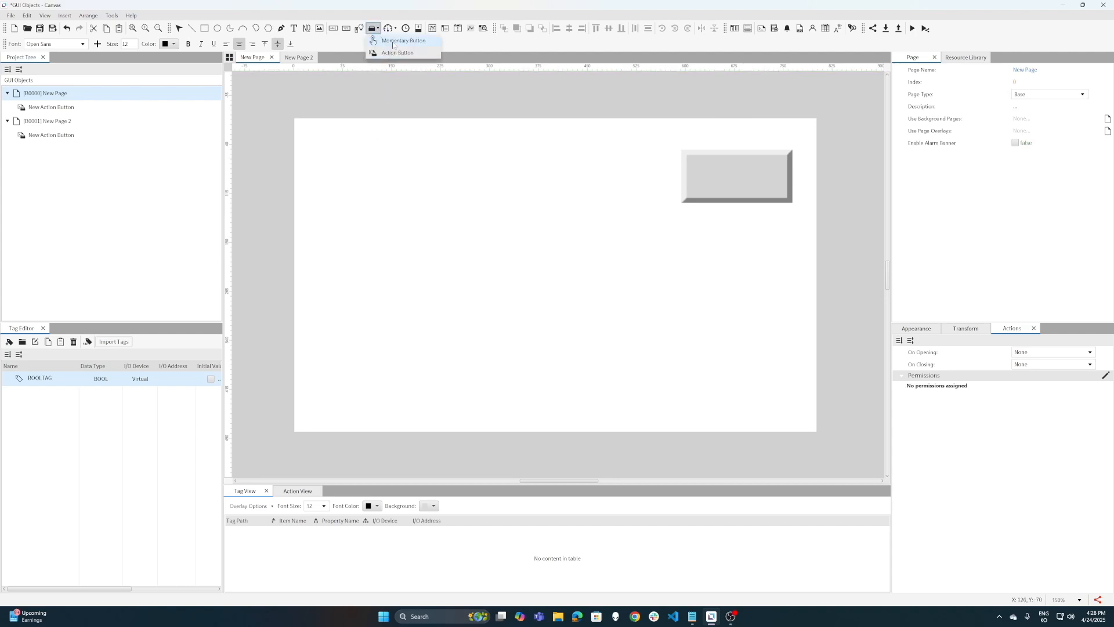
{"action": "left_click", "coordinate": [393, 41]}
{"action": "left_click_drag", "start_coordinate": [401, 207], "coordinate": [526, 266]}
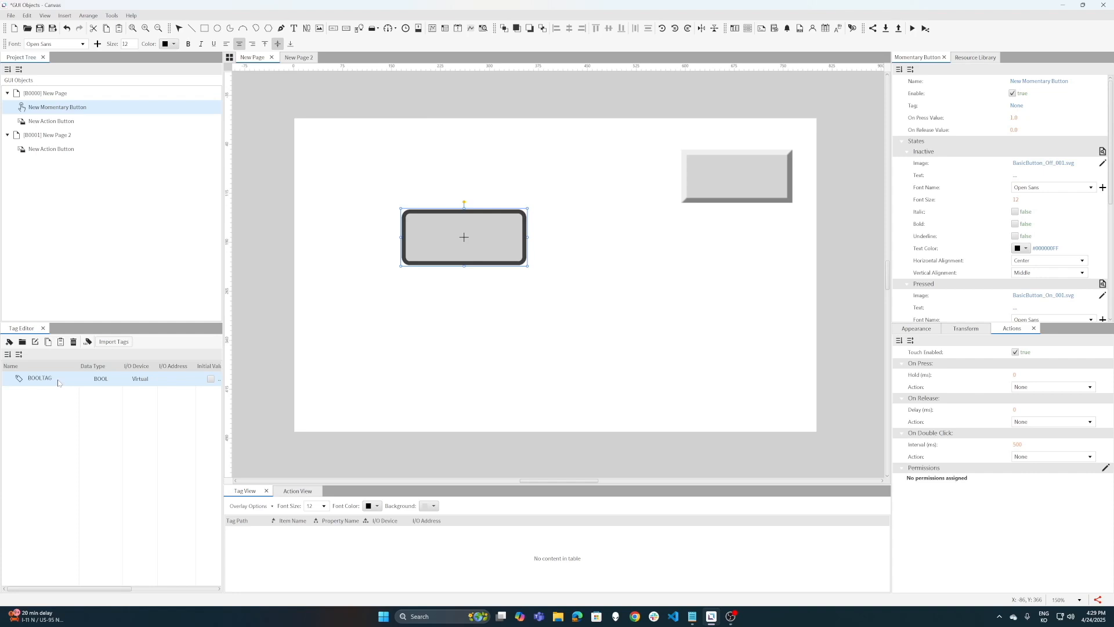
{"action": "left_click_drag", "start_coordinate": [58, 382], "coordinate": [436, 248]}
{"action": "left_click", "coordinate": [459, 256]}
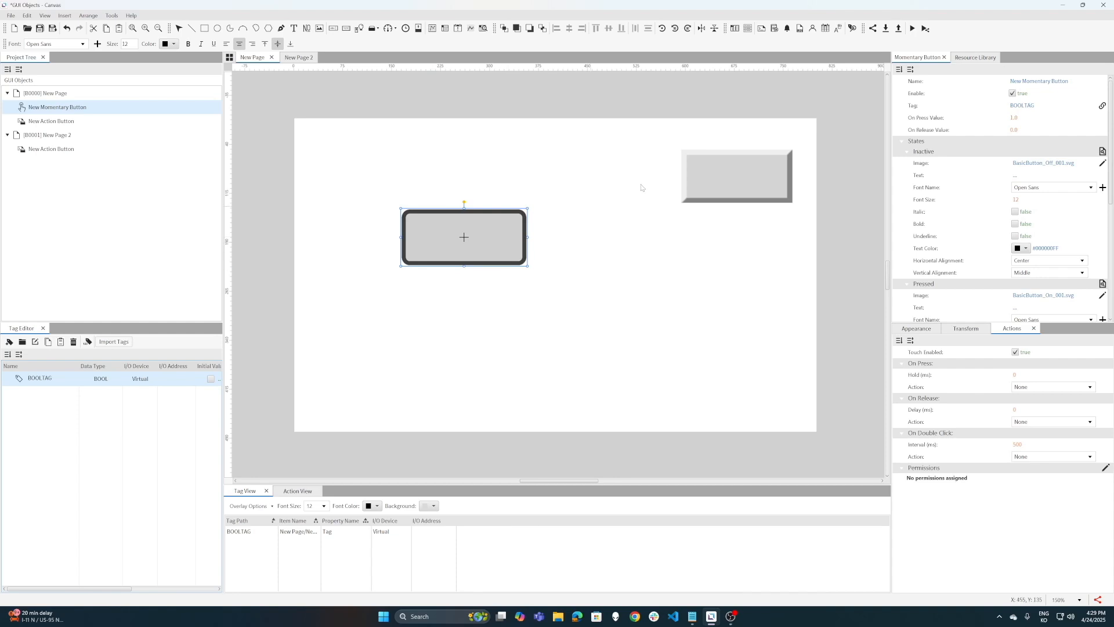
Save and simulate the project, test page switching in both directions and the momentary button, and close the simulator
{"action": "left_click", "coordinate": [913, 28]}
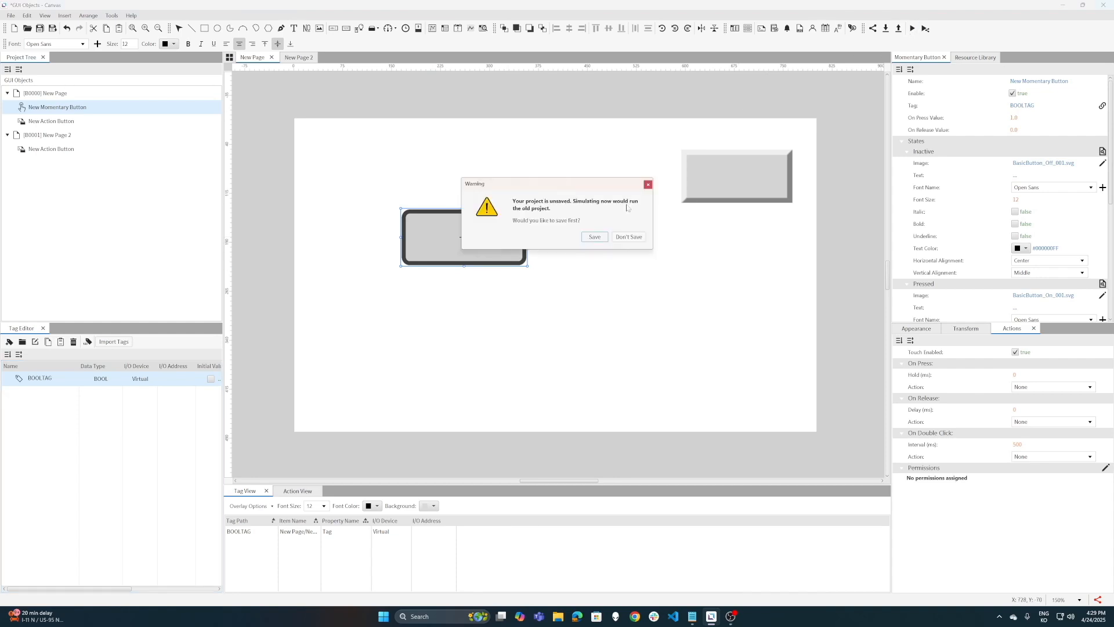
{"action": "left_click", "coordinate": [594, 237]}
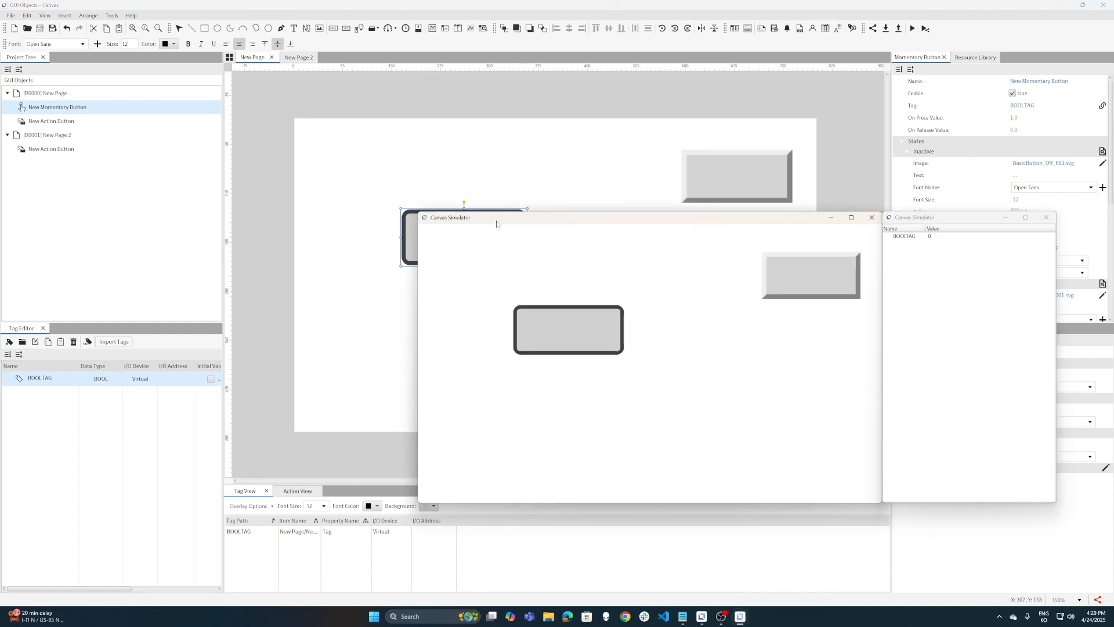
{"action": "left_click_drag", "start_coordinate": [496, 224], "coordinate": [369, 163]}
{"action": "left_click_drag", "start_coordinate": [909, 219], "coordinate": [779, 159]}
{"action": "left_click", "coordinate": [701, 246]}
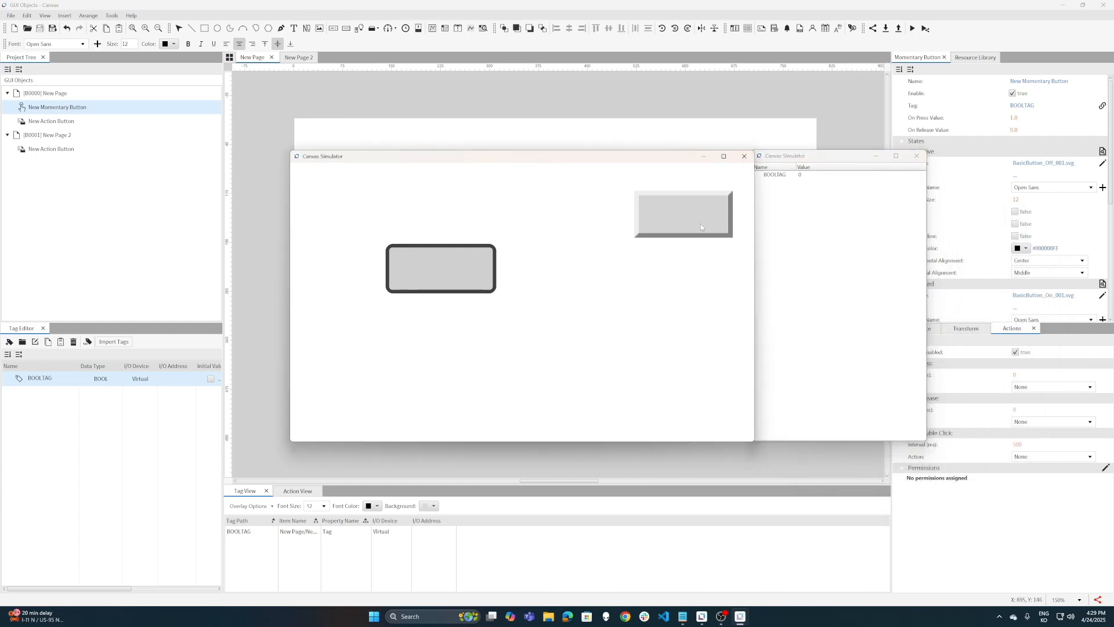
{"action": "left_click", "coordinate": [701, 225]}
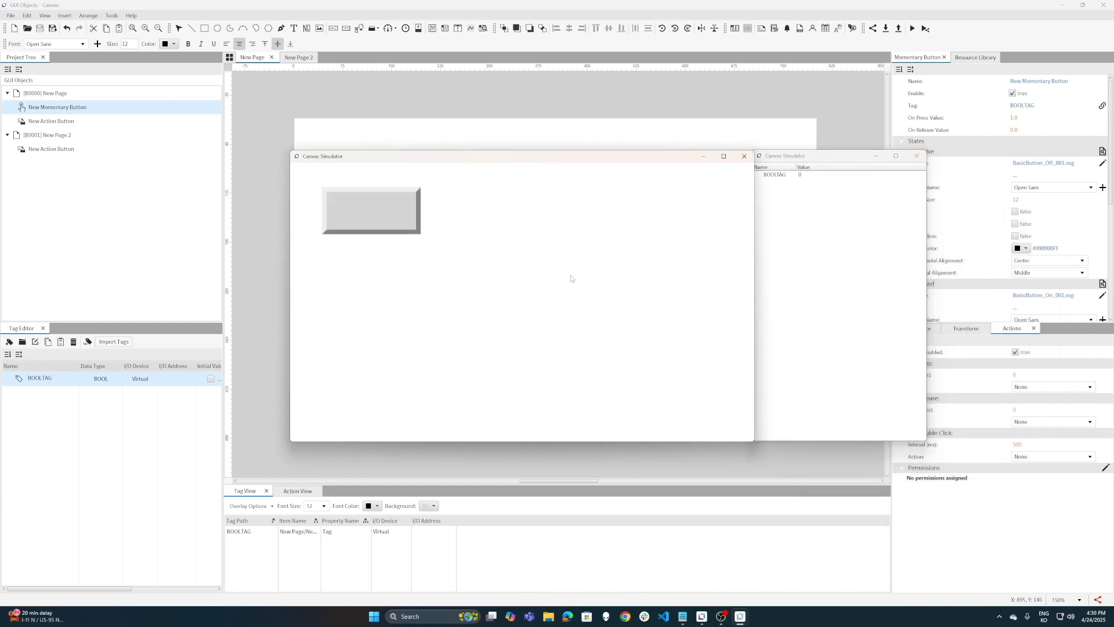
{"action": "left_click", "coordinate": [389, 227]}
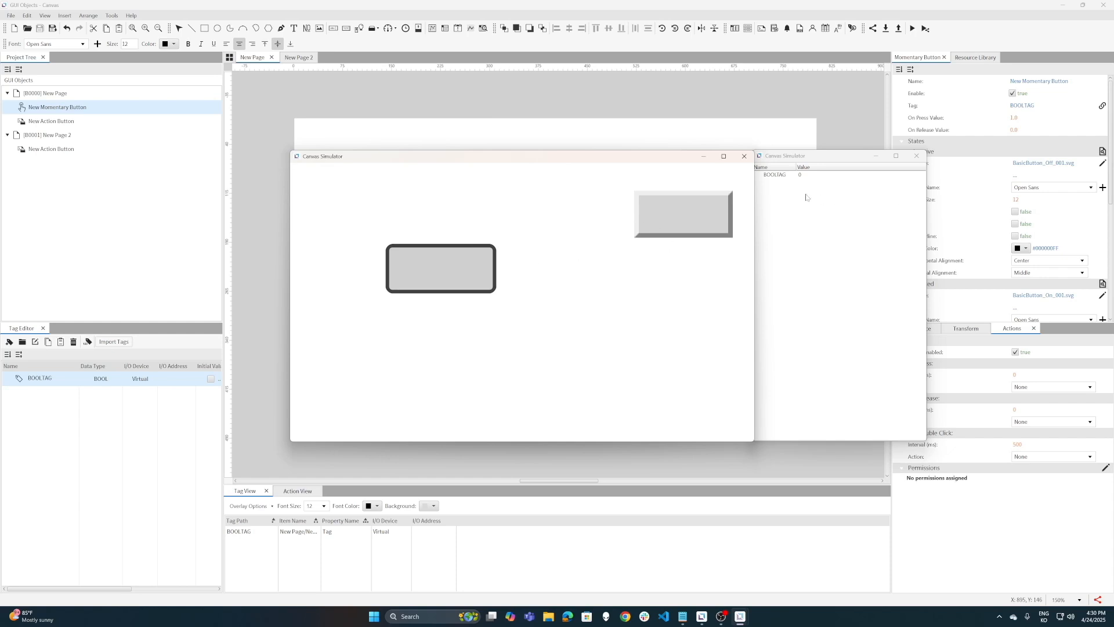
{"action": "left_click", "coordinate": [470, 276]}
{"action": "left_click", "coordinate": [745, 157]}
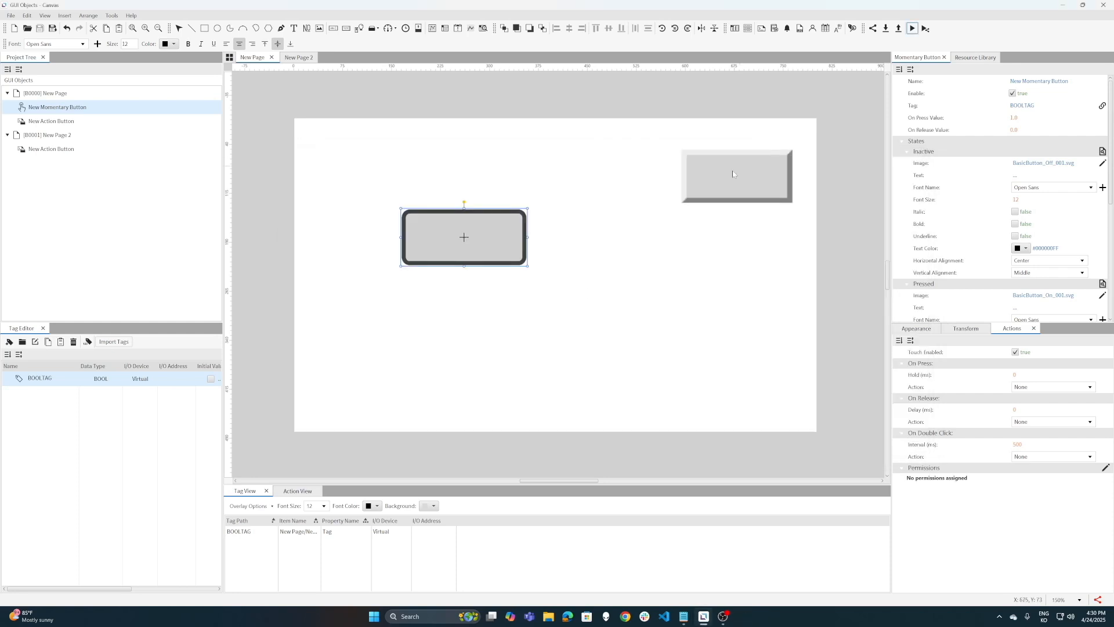
Delete both the momentary button and the action button from New Page
{"action": "left_click", "coordinate": [317, 321]}
{"action": "left_click_drag", "start_coordinate": [289, 109], "coordinate": [842, 330]}
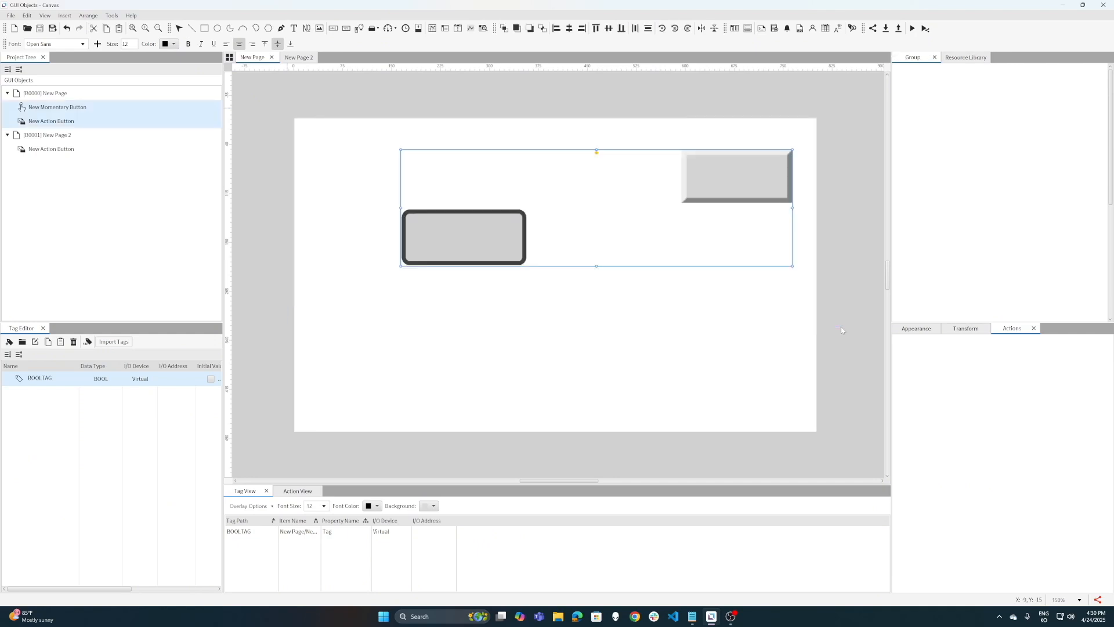
{"action": "key", "text": "Delete"}
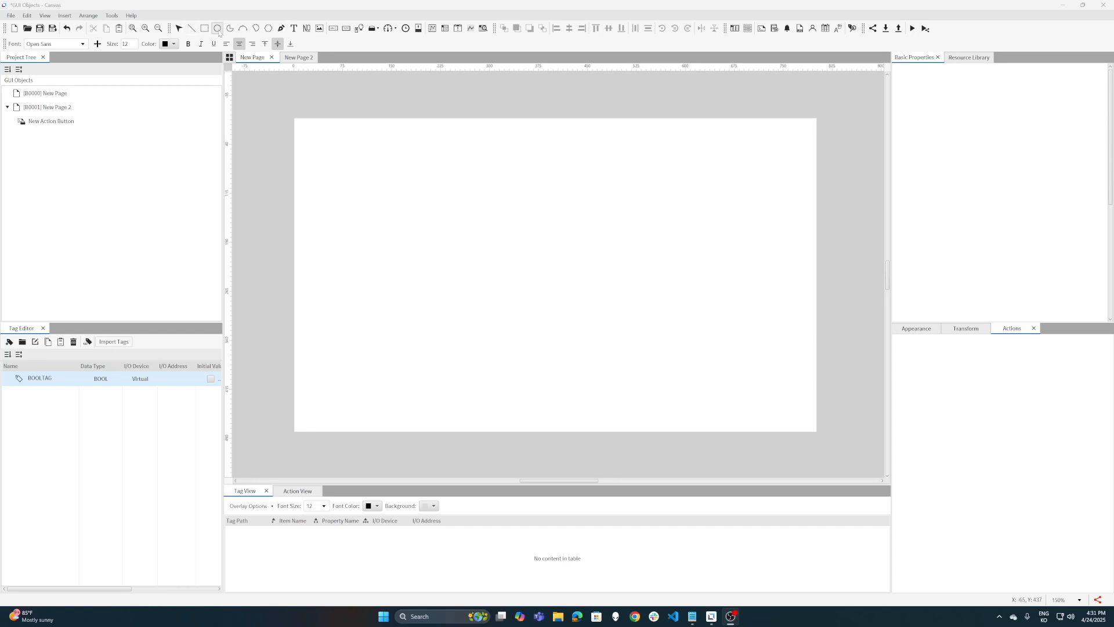
Draw a vertical, a horizontal and a diagonal line side by side in the upper half of New Page
{"action": "left_click", "coordinate": [306, 126]}
{"action": "key", "text": "l"}
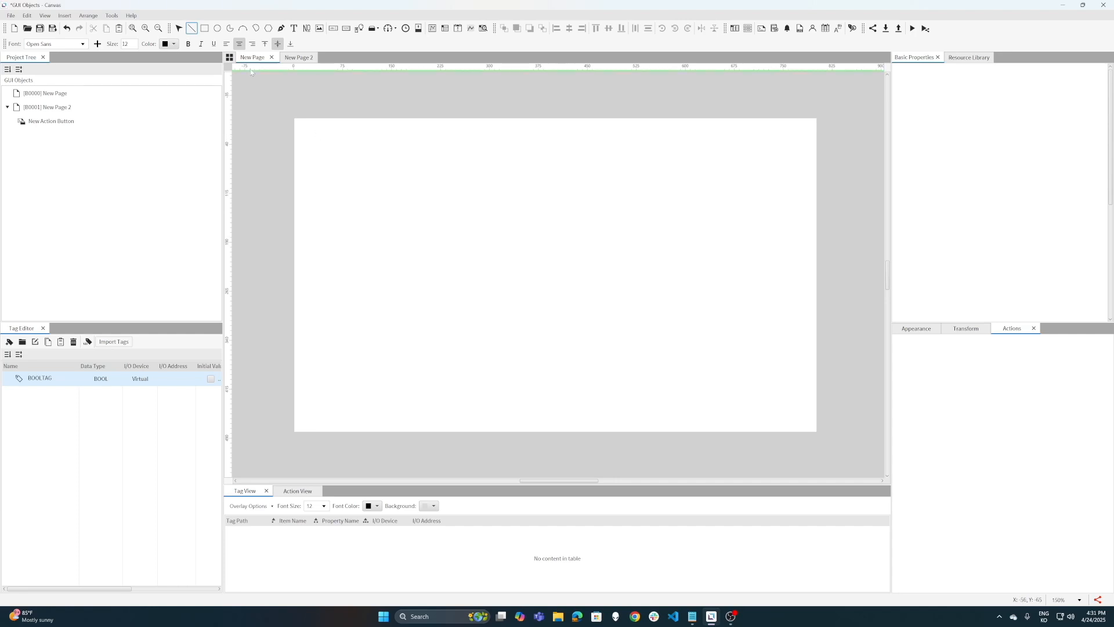
{"action": "left_click_drag", "start_coordinate": [381, 161], "coordinate": [381, 280]}
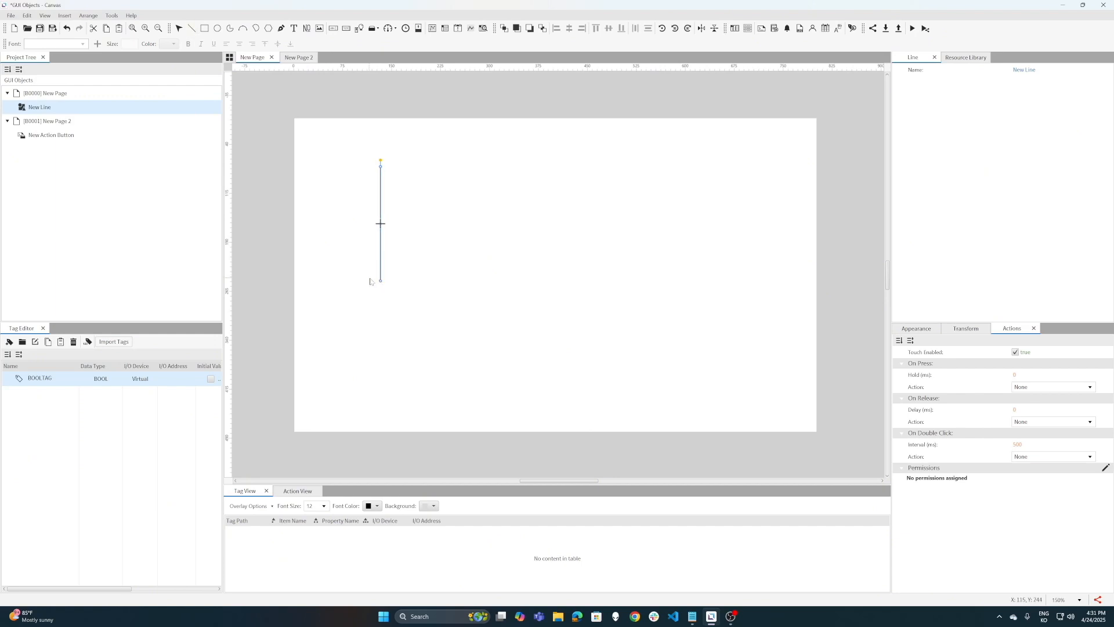
{"action": "left_click", "coordinate": [426, 270]}
{"action": "left_click", "coordinate": [192, 27]}
{"action": "left_click_drag", "start_coordinate": [399, 225], "coordinate": [513, 225]}
{"action": "left_click", "coordinate": [280, 103]}
{"action": "left_click", "coordinate": [192, 28]}
{"action": "left_click_drag", "start_coordinate": [580, 179], "coordinate": [527, 281]}
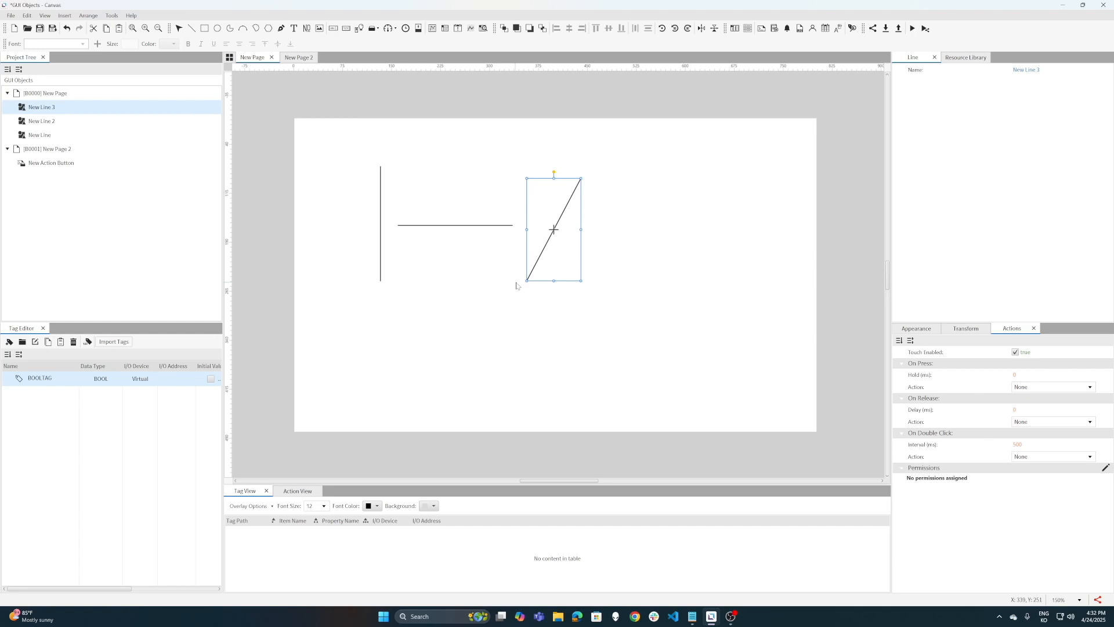
{"action": "left_click", "coordinate": [437, 329]}
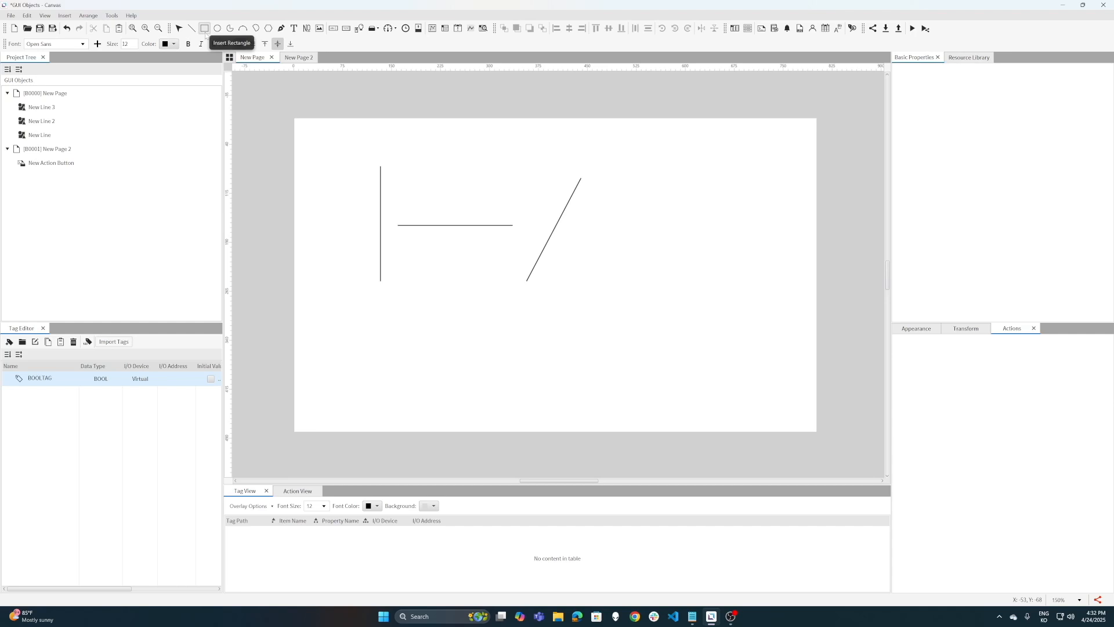
Draw a square with the Rectangle tool right of the diagonal line and show its appearance and transform properties
{"action": "left_click", "coordinate": [205, 29]}
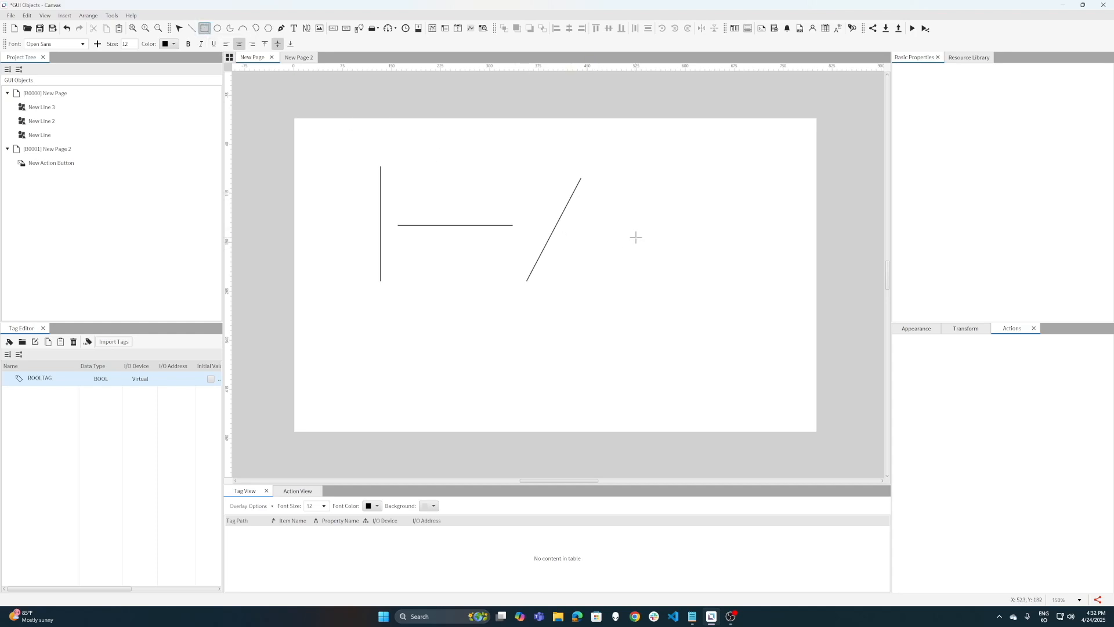
{"action": "left_click_drag", "start_coordinate": [636, 238], "coordinate": [757, 359]}
{"action": "left_click", "coordinate": [908, 330]}
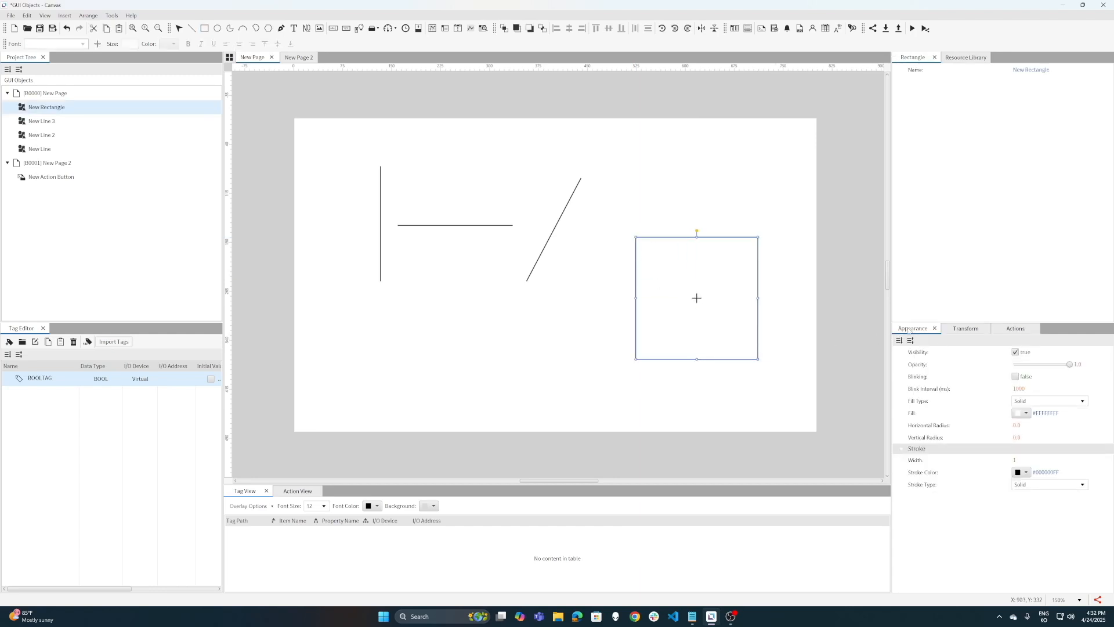
{"action": "left_click", "coordinate": [969, 330]}
Draw a circle about 153 wide and high below the horizontal line and show its transform properties
{"action": "left_click", "coordinate": [217, 28]}
{"action": "mouse_move", "coordinate": [405, 320]}
{"action": "left_mouse_down"}
{"action": "mouse_move", "coordinate": [513, 392]}
{"action": "mouse_move", "coordinate": [506, 383]}
{"action": "left_mouse_up"}
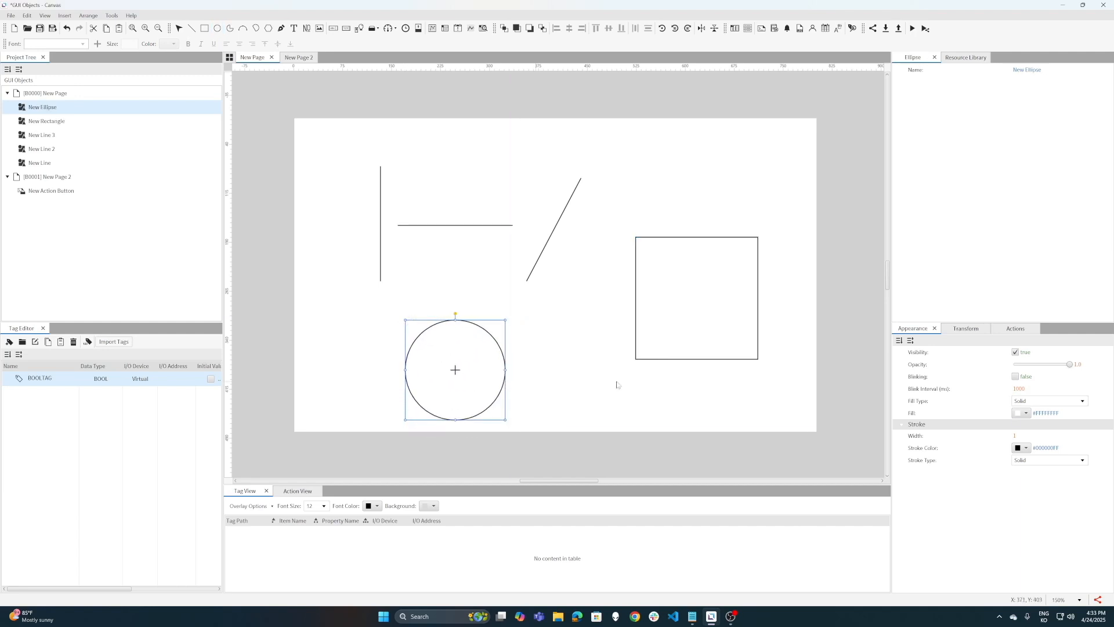
{"action": "left_click", "coordinate": [979, 331]}
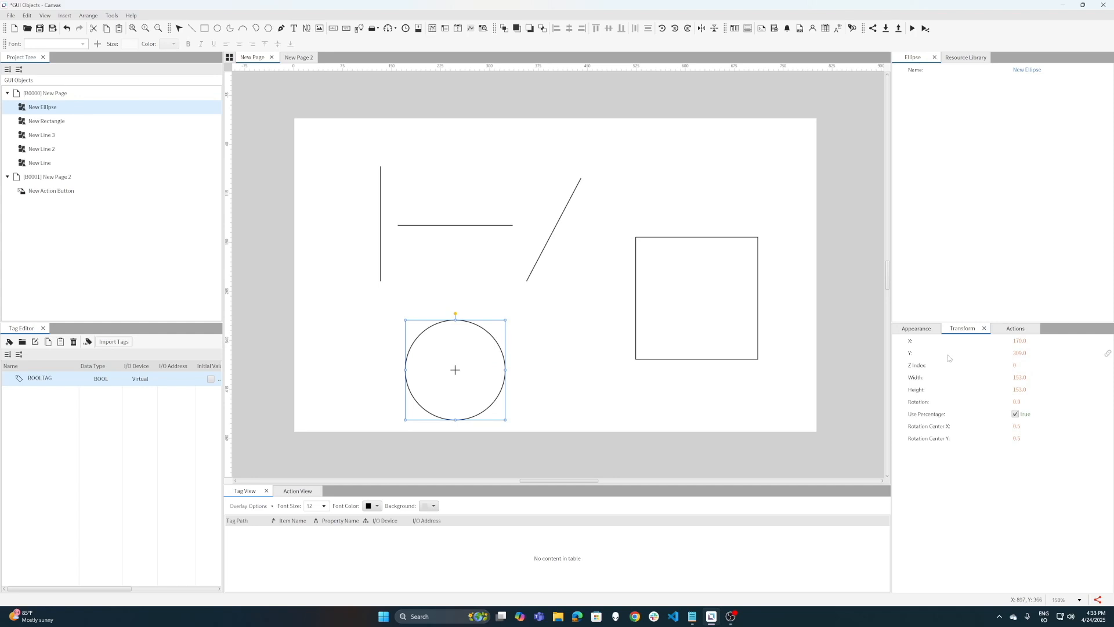
Delete all the lines, the rectangle and the ellipse from New Page
{"action": "left_click_drag", "start_coordinate": [327, 133], "coordinate": [799, 459]}
{"action": "key", "text": "Delete"}
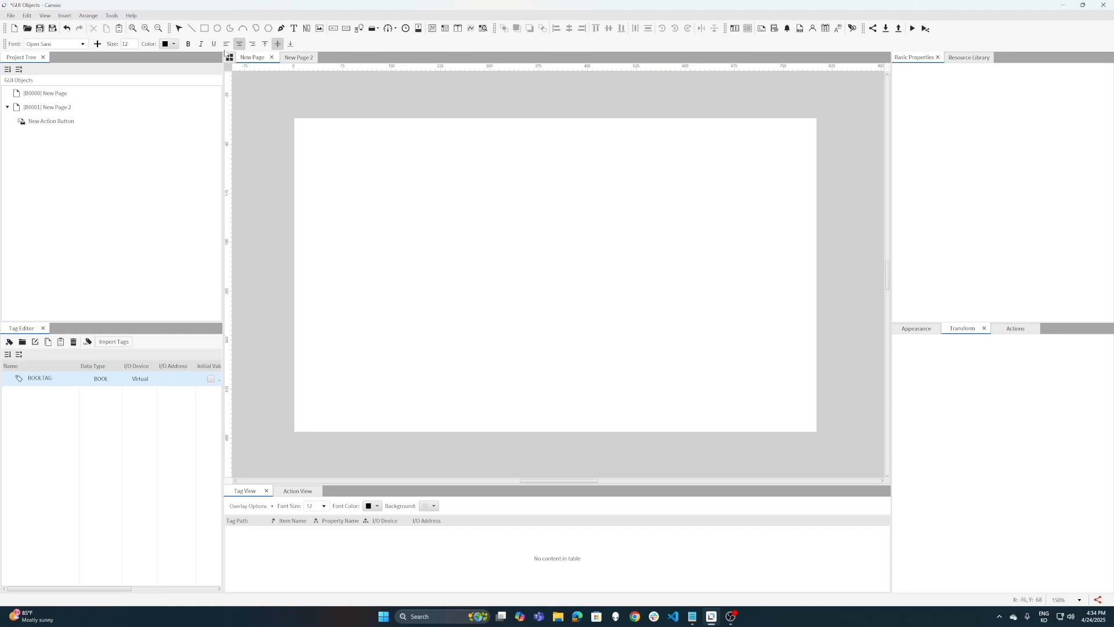
Draw a pie about 161 wide and 151 high in the left half of New Page, and narrow its opening to a notch at the upper left
{"action": "left_click", "coordinate": [230, 29]}
{"action": "left_click_drag", "start_coordinate": [373, 197], "coordinate": [479, 295]}
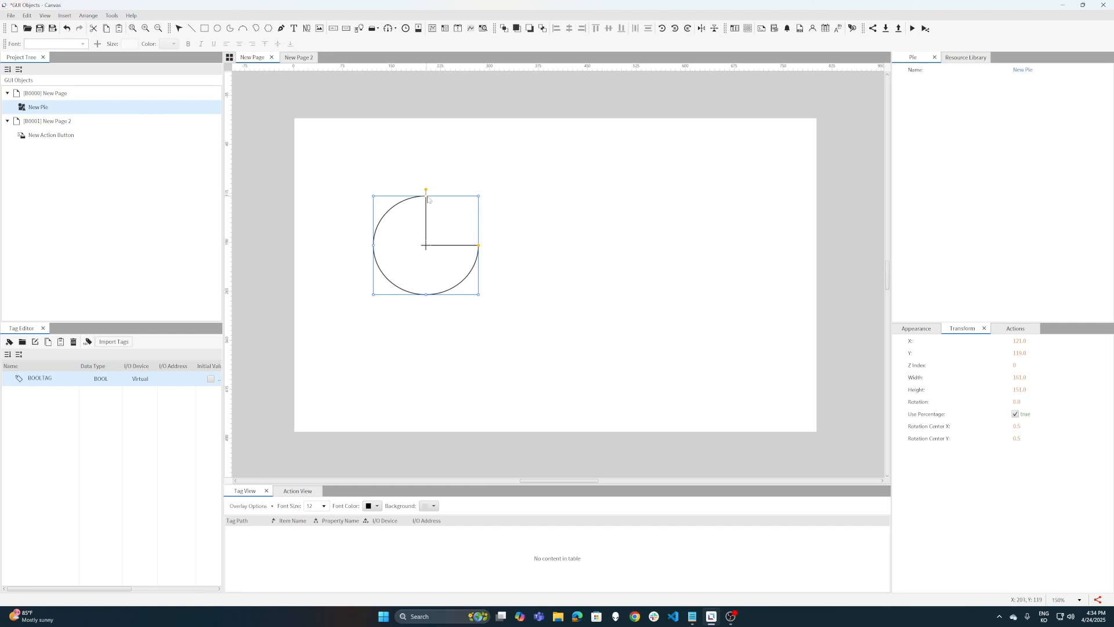
{"action": "left_click_drag", "start_coordinate": [428, 198], "coordinate": [374, 220]}
{"action": "left_click_drag", "start_coordinate": [478, 245], "coordinate": [413, 202]}
{"action": "left_click", "coordinate": [539, 298]}
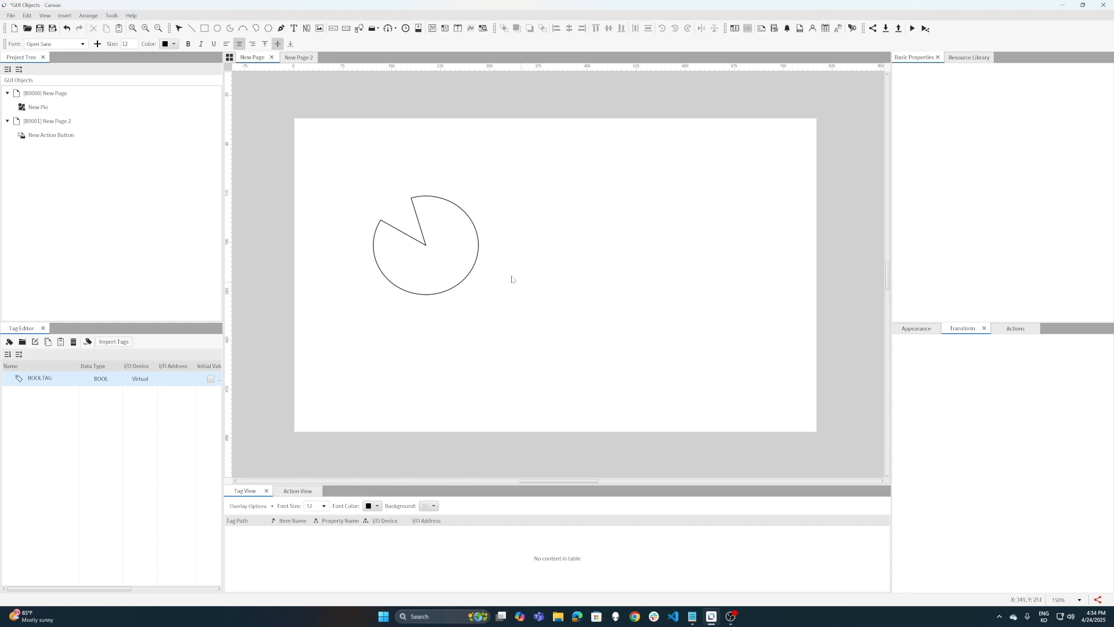
Draw an arc to the right of the pie and move both its ends so only a shallow lower curve remains
{"action": "left_click", "coordinate": [242, 28]}
{"action": "left_click", "coordinate": [546, 189]}
{"action": "left_click_drag", "start_coordinate": [546, 190], "coordinate": [666, 290]}
{"action": "left_click_drag", "start_coordinate": [546, 244], "coordinate": [657, 265]}
{"action": "left_click_drag", "start_coordinate": [609, 197], "coordinate": [583, 287]}
{"action": "left_click", "coordinate": [599, 302]}
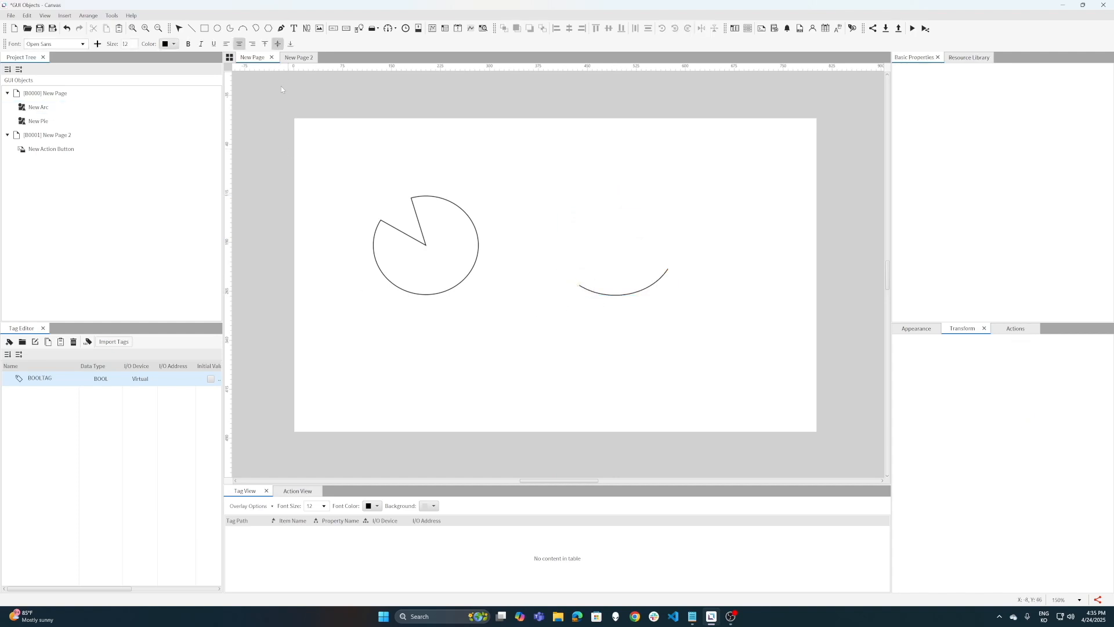
Draw a chord about 186 wide and 145 high above the arc, and shorten its straight edge at the lower left
{"action": "left_click", "coordinate": [256, 29]}
{"action": "left_click_drag", "start_coordinate": [535, 155], "coordinate": [658, 249]}
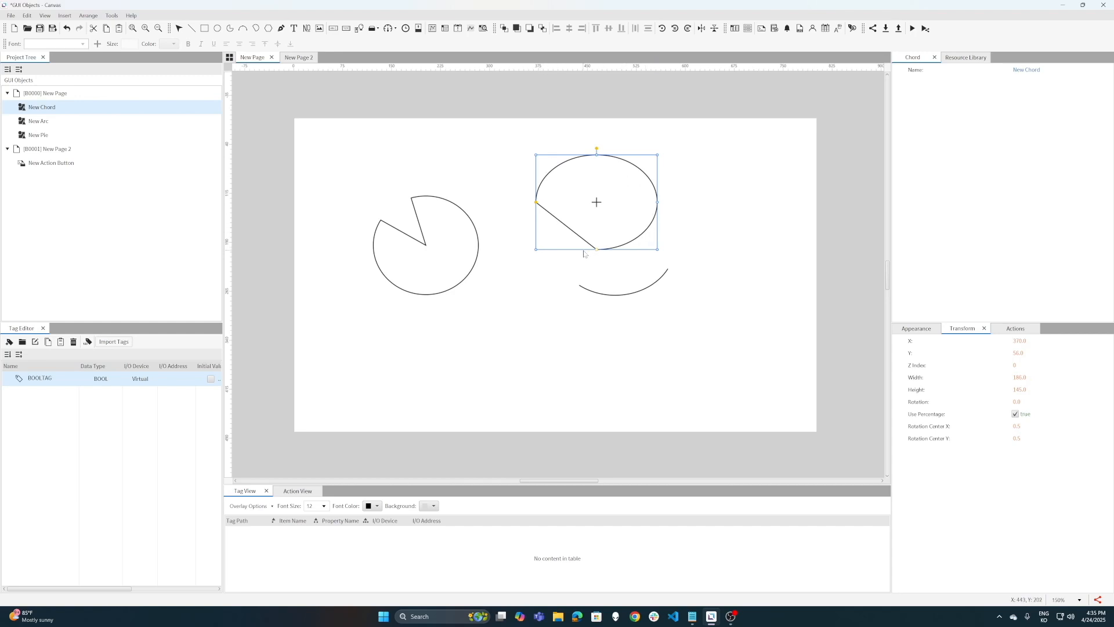
{"action": "left_click_drag", "start_coordinate": [597, 251], "coordinate": [573, 247]}
{"action": "left_click_drag", "start_coordinate": [536, 204], "coordinate": [547, 234]}
Create a polygon with 10 sides and enlarge it in the lower middle of the page
{"action": "left_click", "coordinate": [268, 29]}
{"action": "left_click", "coordinate": [358, 162]}
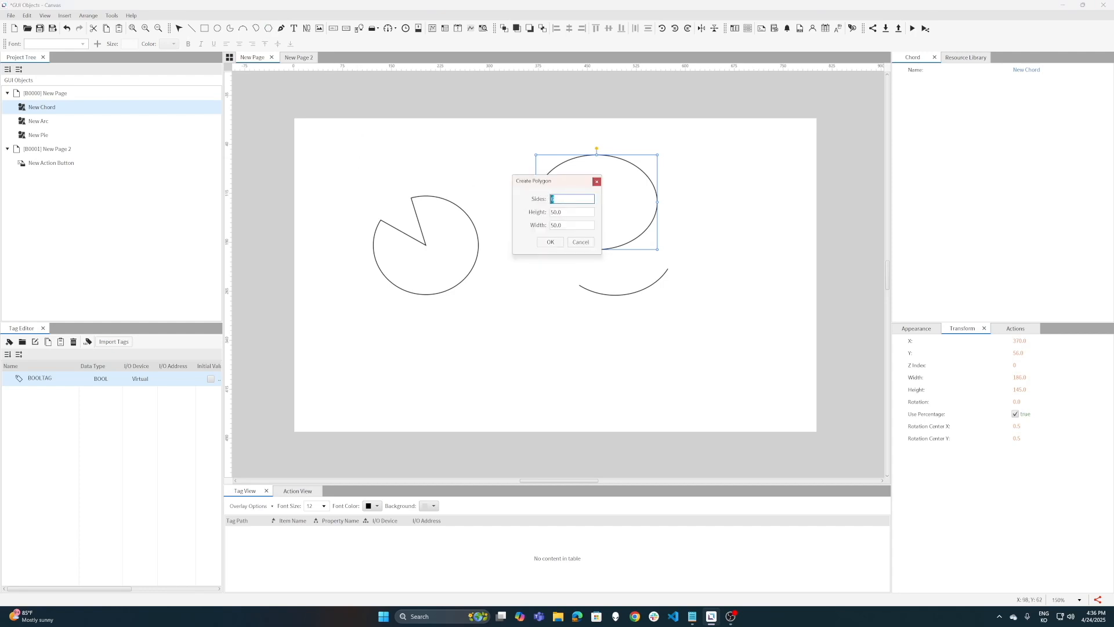
{"action": "type", "text": "10"}
{"action": "left_click", "coordinate": [550, 242]}
{"action": "left_click_drag", "start_coordinate": [382, 187], "coordinate": [548, 386]}
{"action": "left_click", "coordinate": [628, 396]}
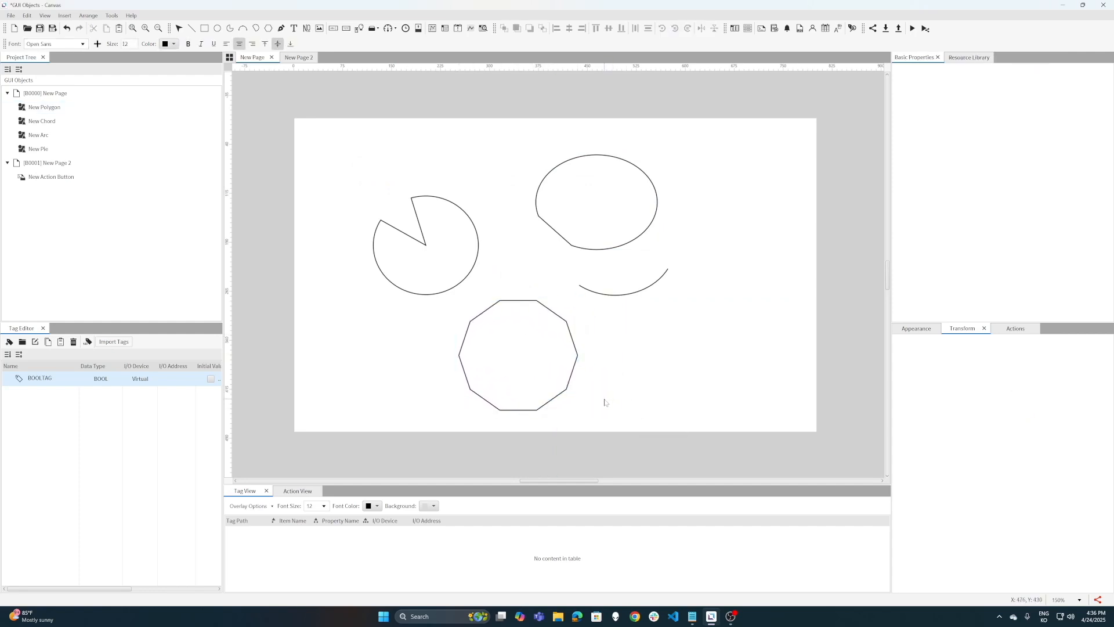
{"action": "left_click", "coordinate": [499, 377]}
Draw a closed five-sided shape with the Polyline tool above the pie's upper left and enlarge it
{"action": "left_click", "coordinate": [281, 29]}
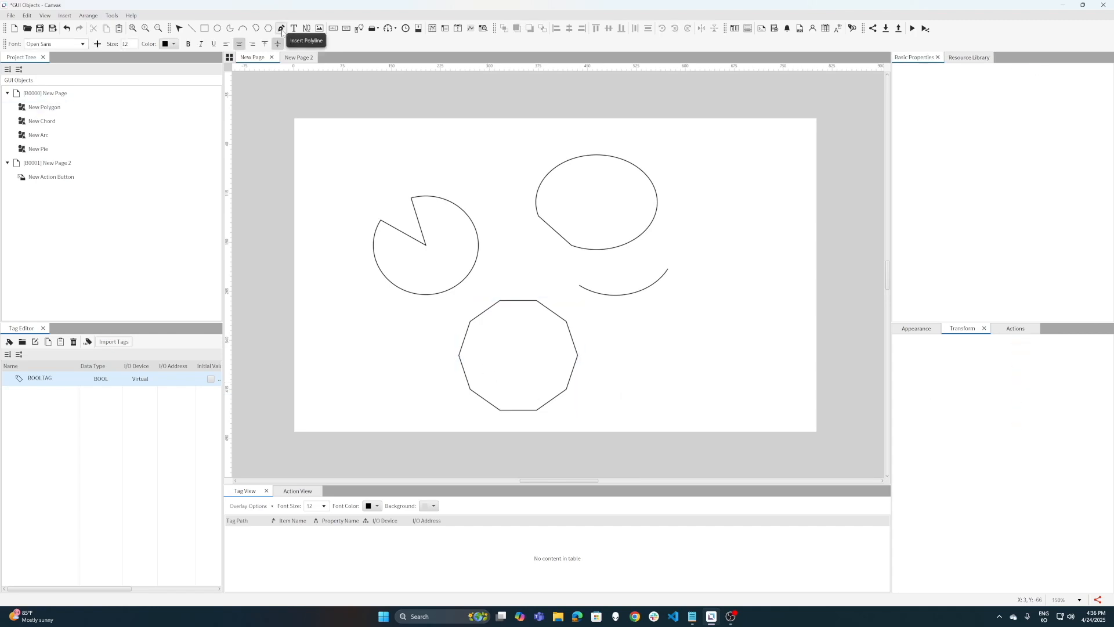
{"action": "left_click", "coordinate": [350, 148]}
{"action": "left_click", "coordinate": [337, 164]}
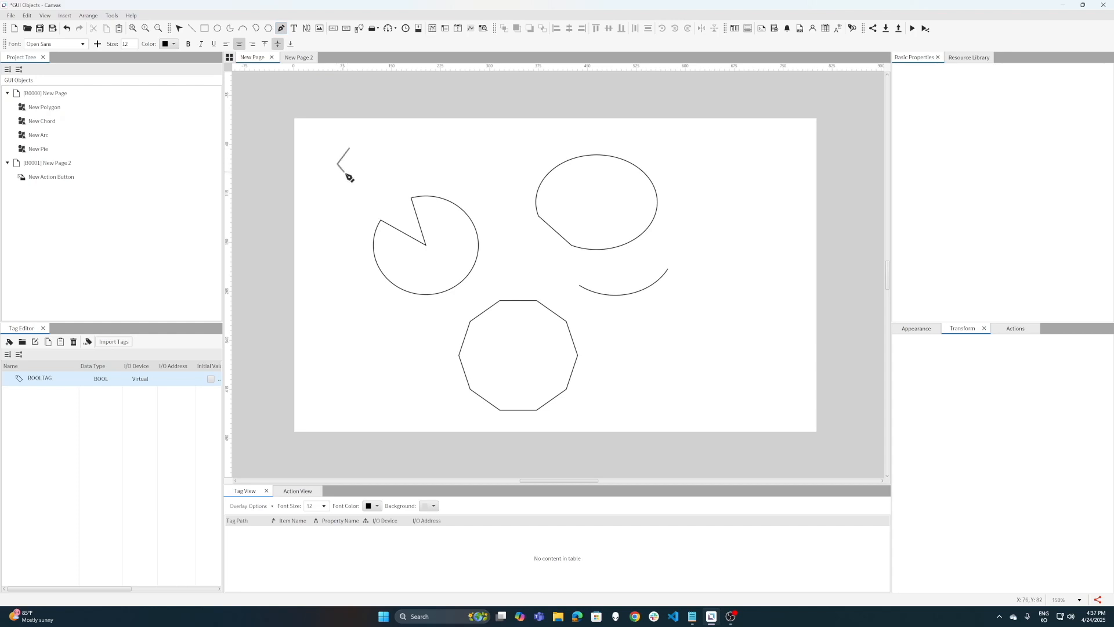
{"action": "left_click", "coordinate": [354, 184]}
{"action": "left_click", "coordinate": [382, 169]}
{"action": "left_click", "coordinate": [373, 144]}
{"action": "left_click", "coordinate": [349, 147]}
{"action": "left_click", "coordinate": [349, 148]}
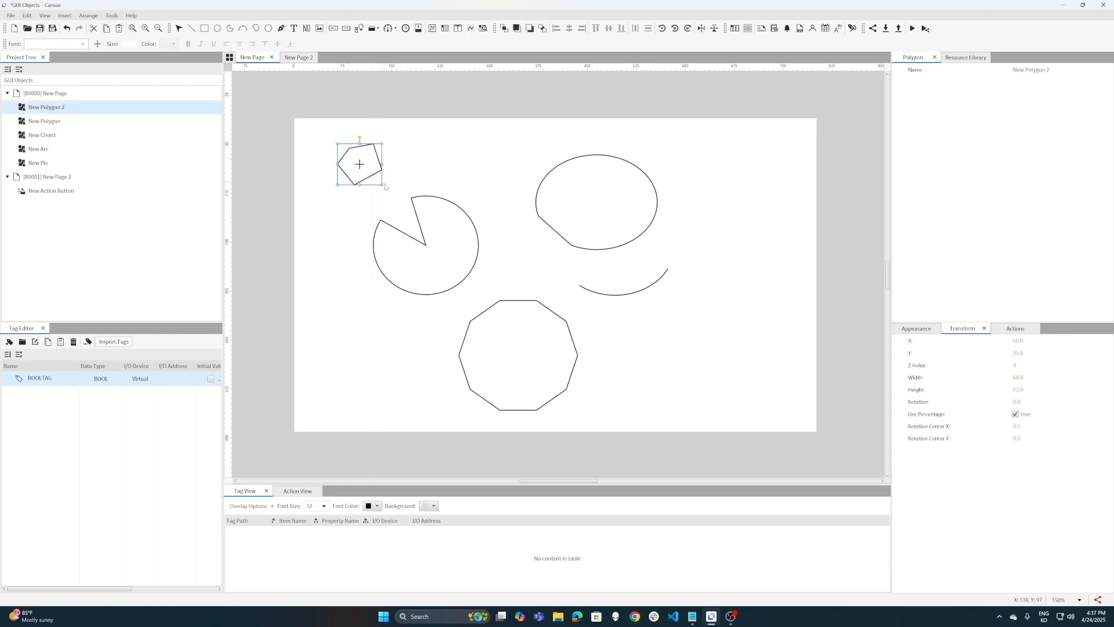
{"action": "left_click_drag", "start_coordinate": [383, 185], "coordinate": [411, 205]}
{"action": "left_click", "coordinate": [436, 174]}
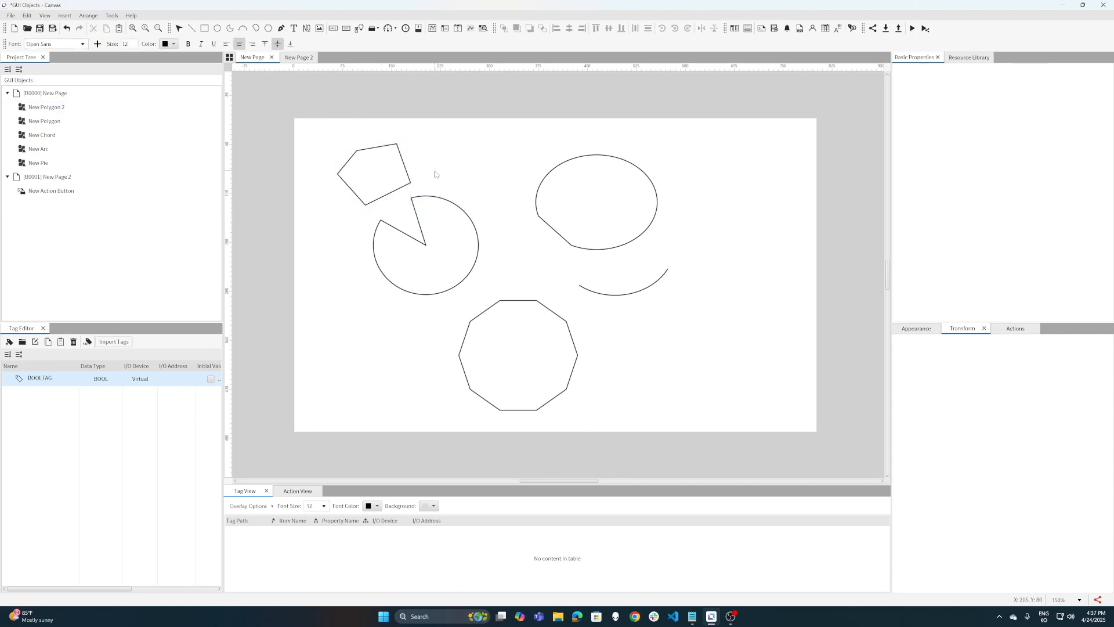
Delete the pie, arc, chord and both polygons from New Page
{"action": "left_click_drag", "start_coordinate": [303, 115], "coordinate": [744, 435]}
{"action": "key", "text": "Delete"}
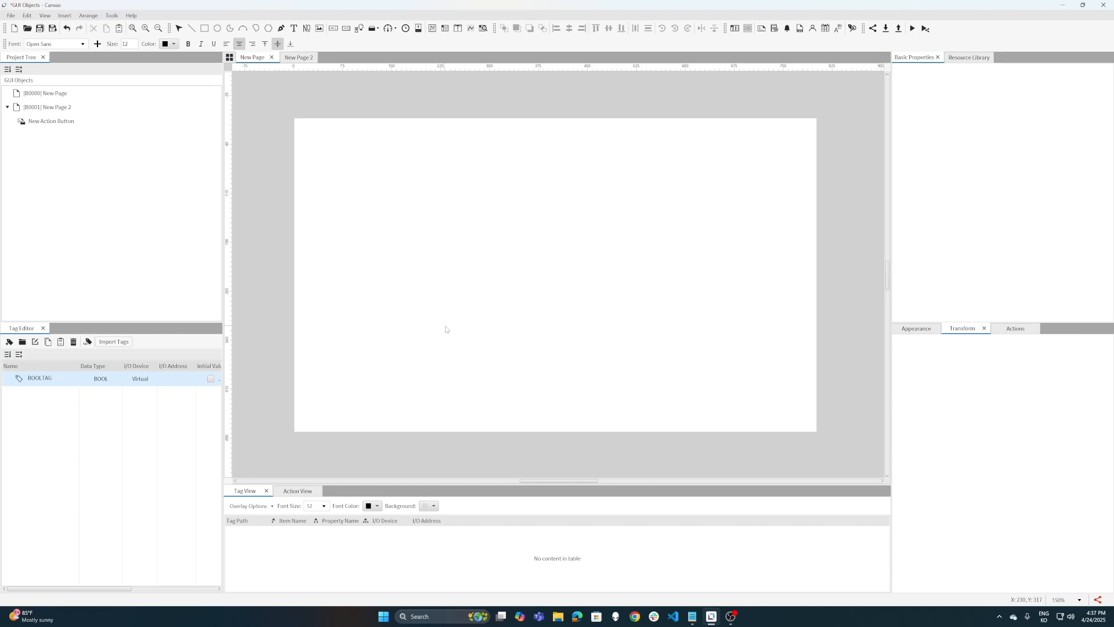
Draw a text field about 247 by 101 and, to its right, a numeric field about 268 by 101
{"action": "left_click", "coordinate": [336, 30]}
{"action": "left_click_drag", "start_coordinate": [346, 188], "coordinate": [511, 259]}
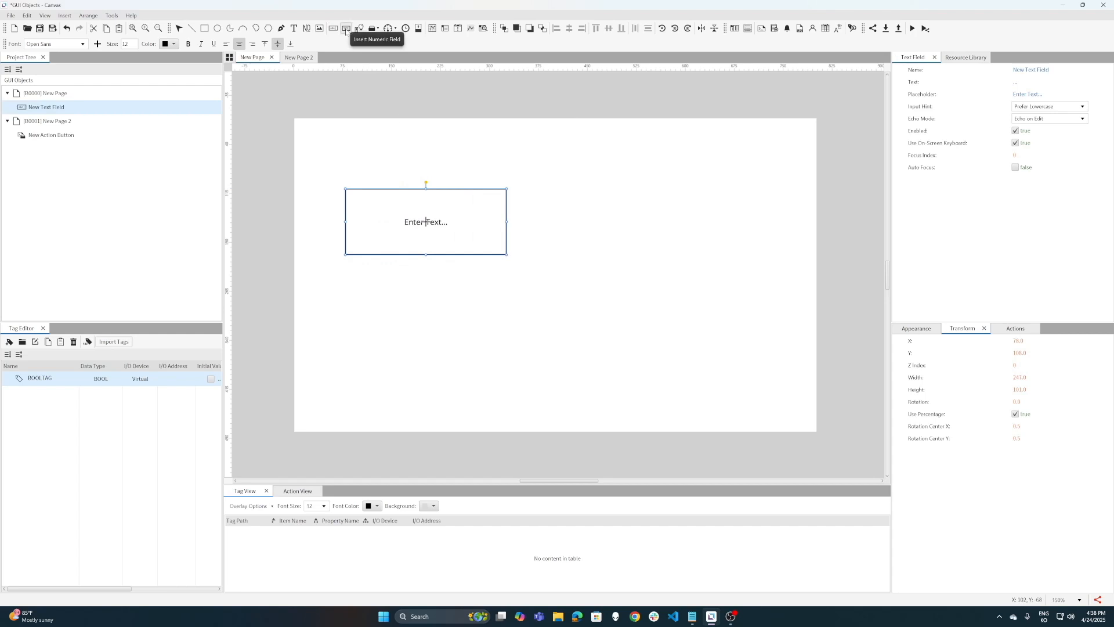
{"action": "left_click", "coordinate": [347, 29]}
{"action": "left_click_drag", "start_coordinate": [546, 190], "coordinate": [721, 255]}
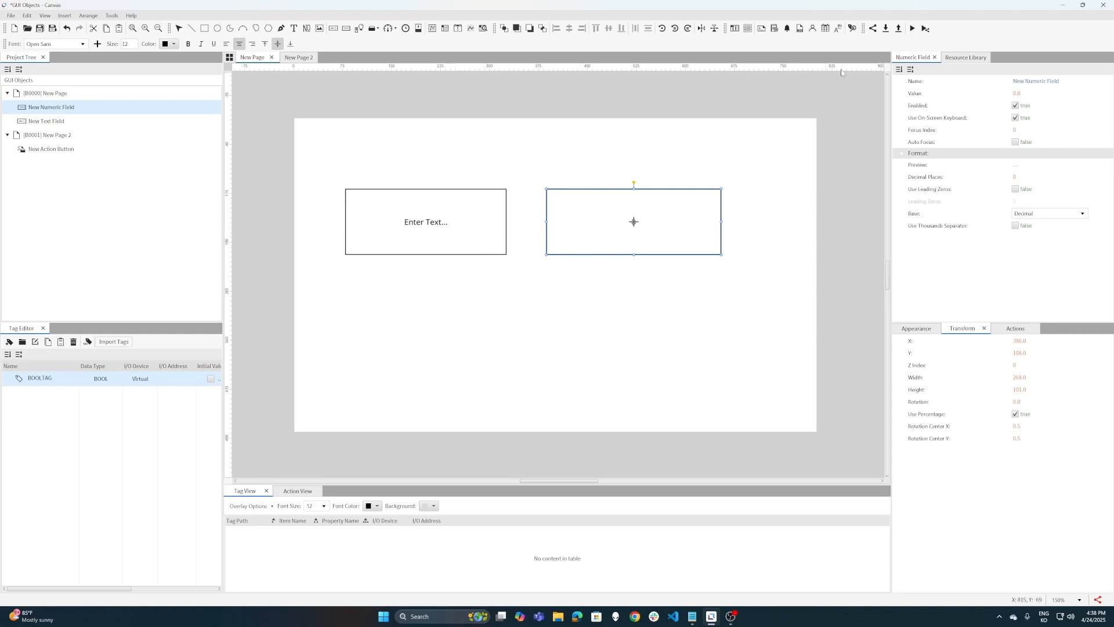
Save and simulate the project, enter "Test" in the text field and 50 in the numeric field, and close the simulator
{"action": "left_click", "coordinate": [913, 28]}
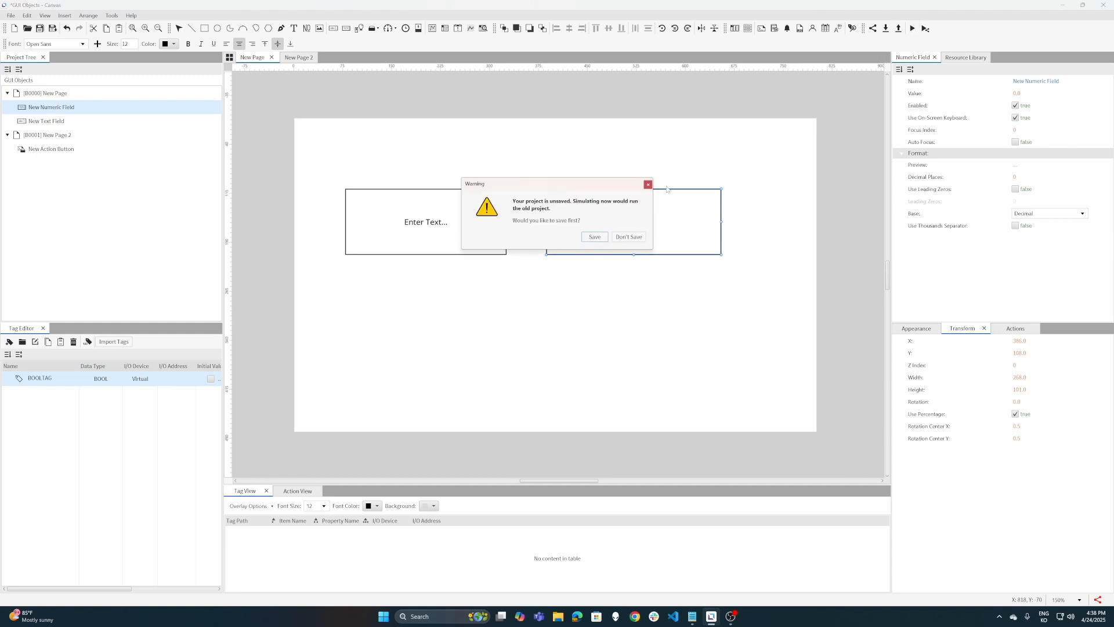
{"action": "left_click", "coordinate": [594, 237]}
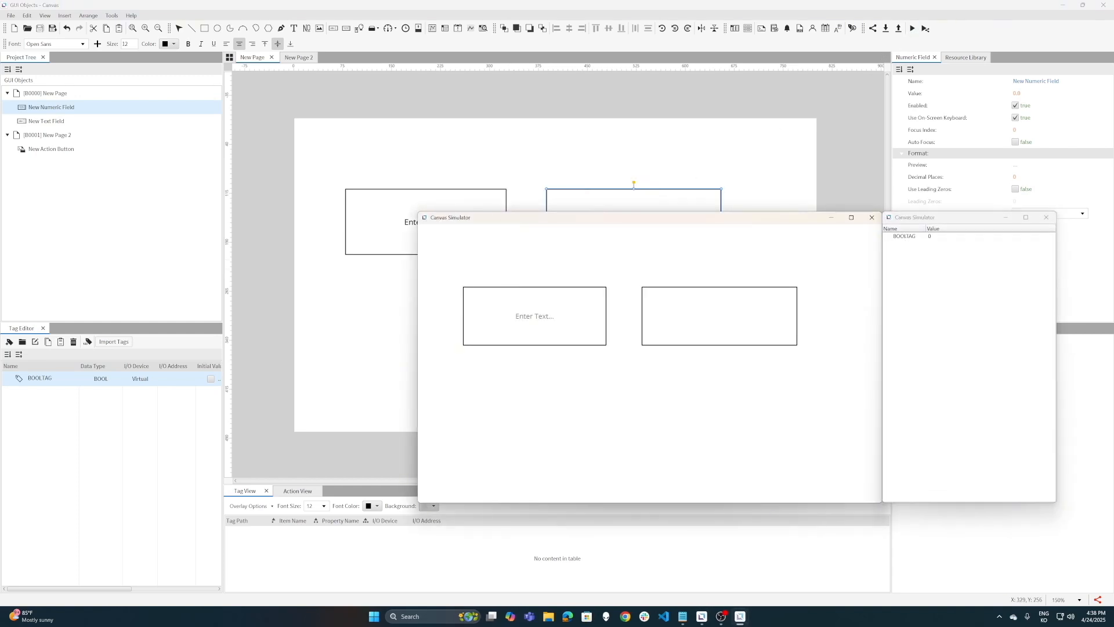
{"action": "type", "text": "Test"}
{"action": "key", "text": "Tab"}
{"action": "type", "text": "50"}
{"action": "left_click", "coordinate": [871, 217]}
Create a tag named INTTAG with data type INT (INT16)
{"action": "left_click", "coordinate": [9, 342]}
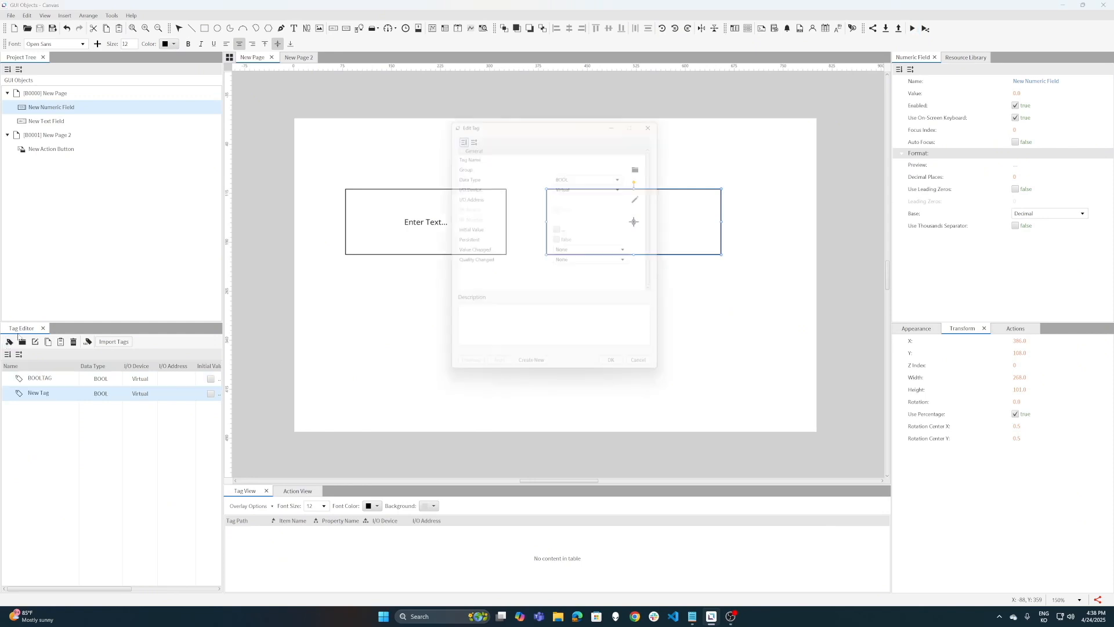
{"action": "left_click", "coordinate": [577, 153]}
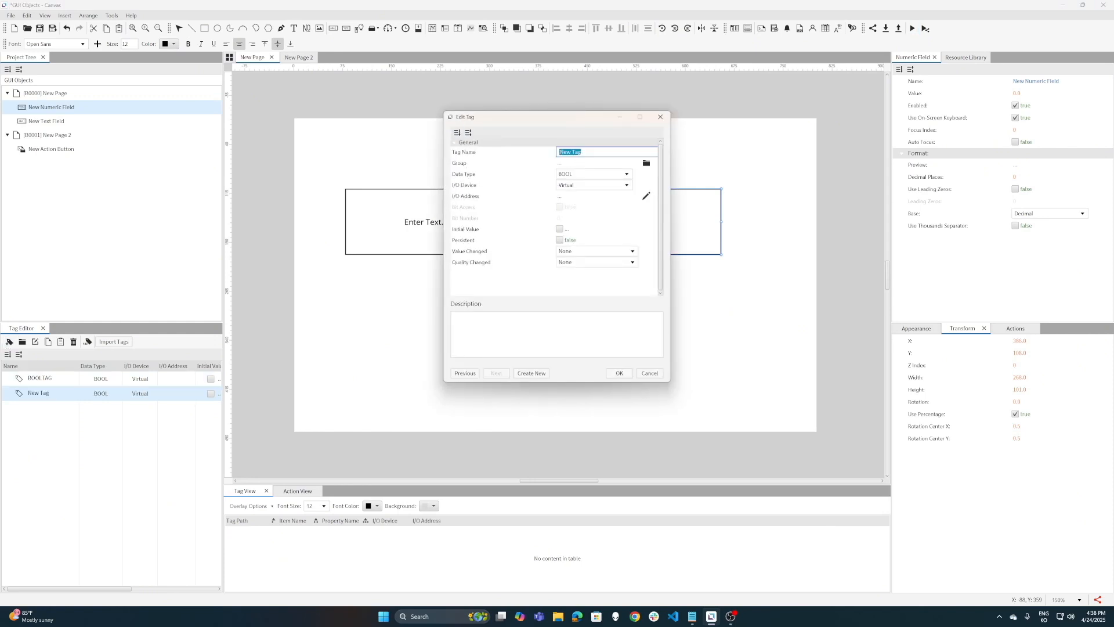
{"action": "type", "text": "INTTAG"}
{"action": "left_click", "coordinate": [626, 174]}
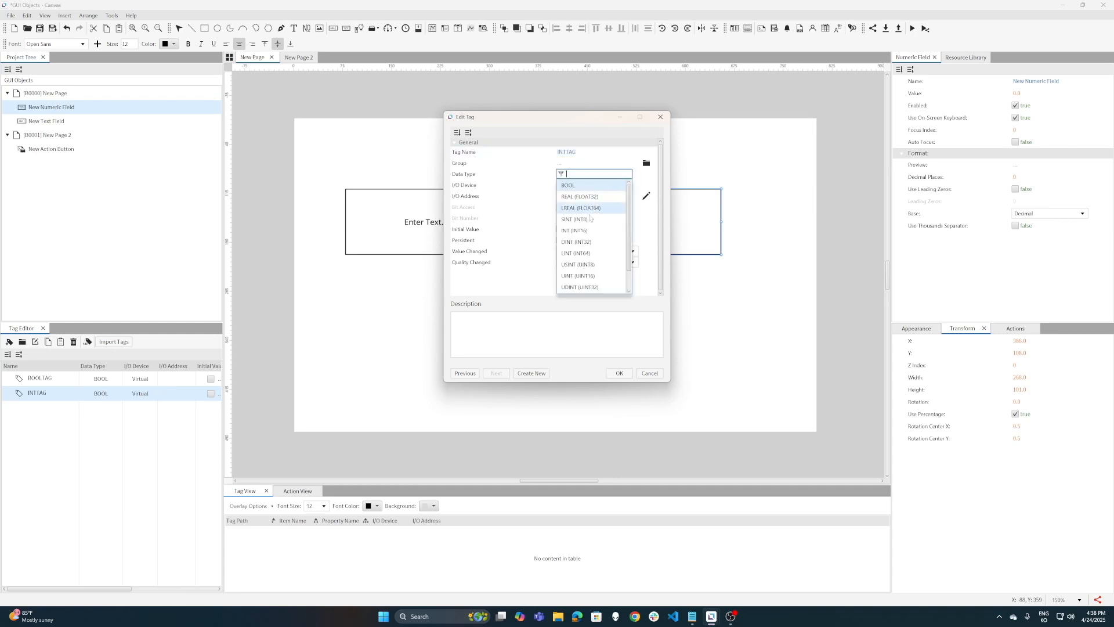
{"action": "left_click", "coordinate": [581, 235]}
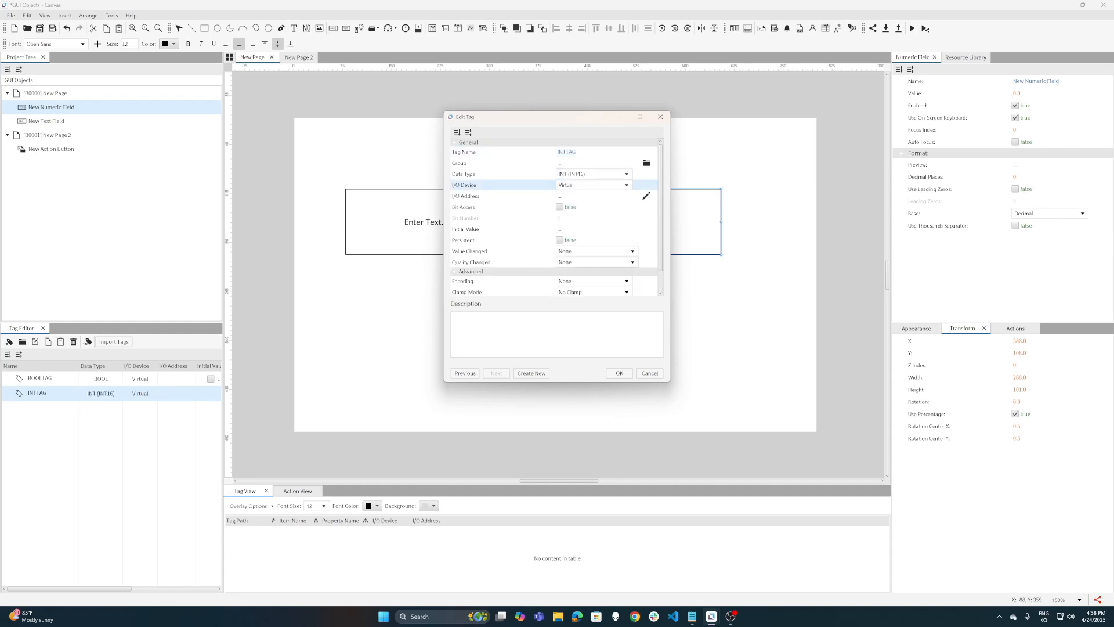
{"action": "left_click", "coordinate": [619, 373]}
Create a tag named STRTAG with data type STRING
{"action": "left_click", "coordinate": [9, 341]}
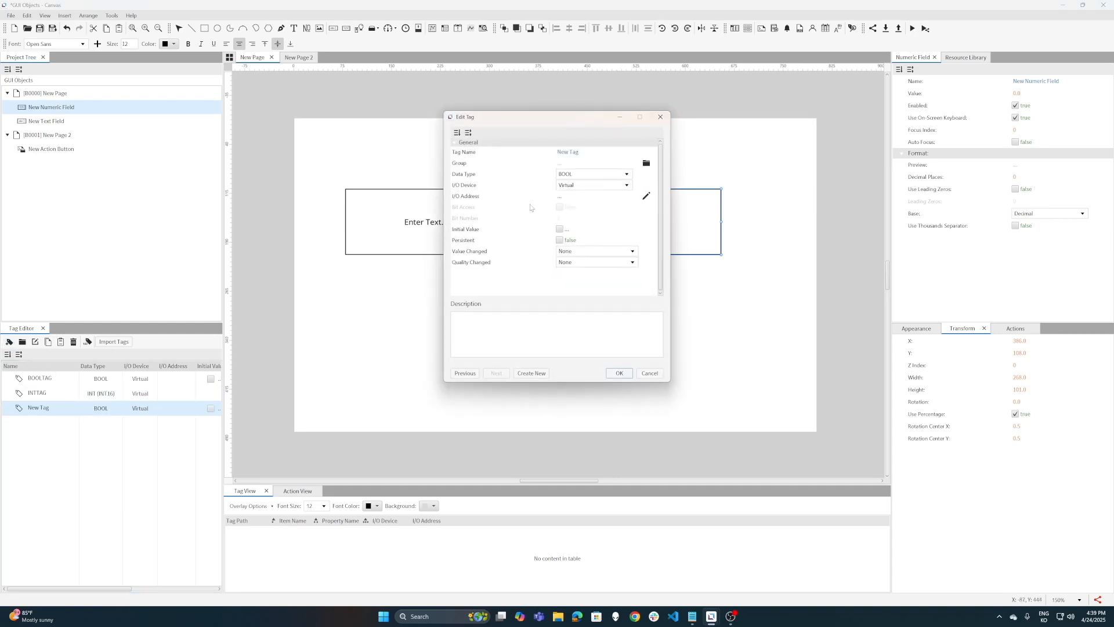
{"action": "type", "text": "T"}
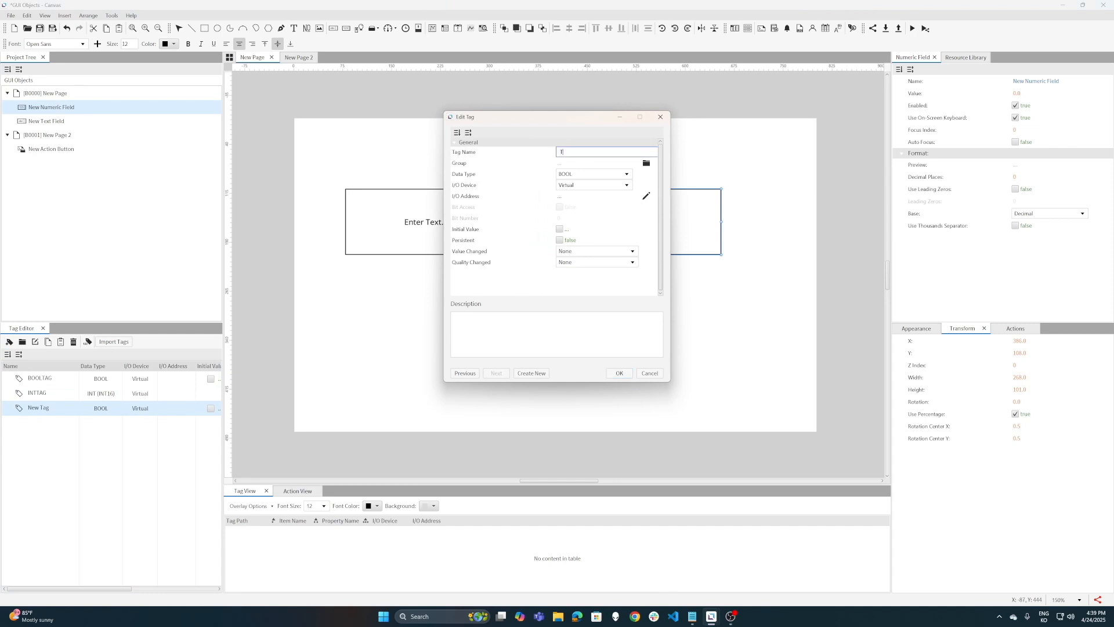
{"action": "type", "text": "TRTAG"}
{"action": "left_click", "coordinate": [588, 174]}
{"action": "left_click", "coordinate": [579, 288]}
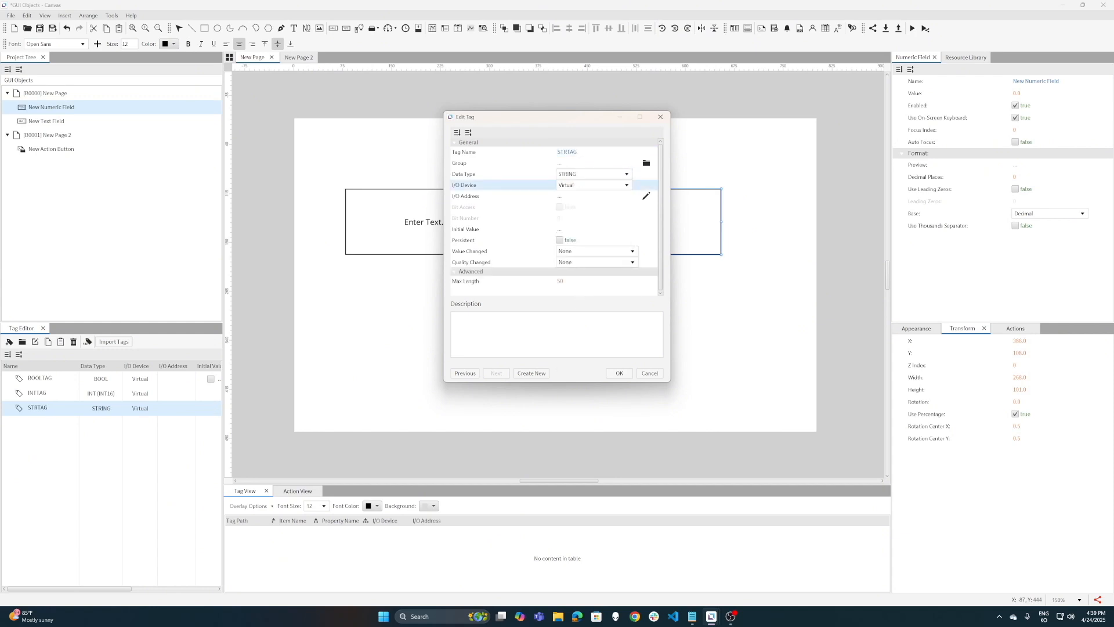
{"action": "left_click", "coordinate": [619, 373]}
Link INTTAG to the numeric field and STRTAG to the text field, and save and simulate the project
{"action": "left_click_drag", "start_coordinate": [41, 393], "coordinate": [595, 249]}
{"action": "left_click_drag", "start_coordinate": [44, 412], "coordinate": [417, 237]}
{"action": "left_click", "coordinate": [912, 29]}
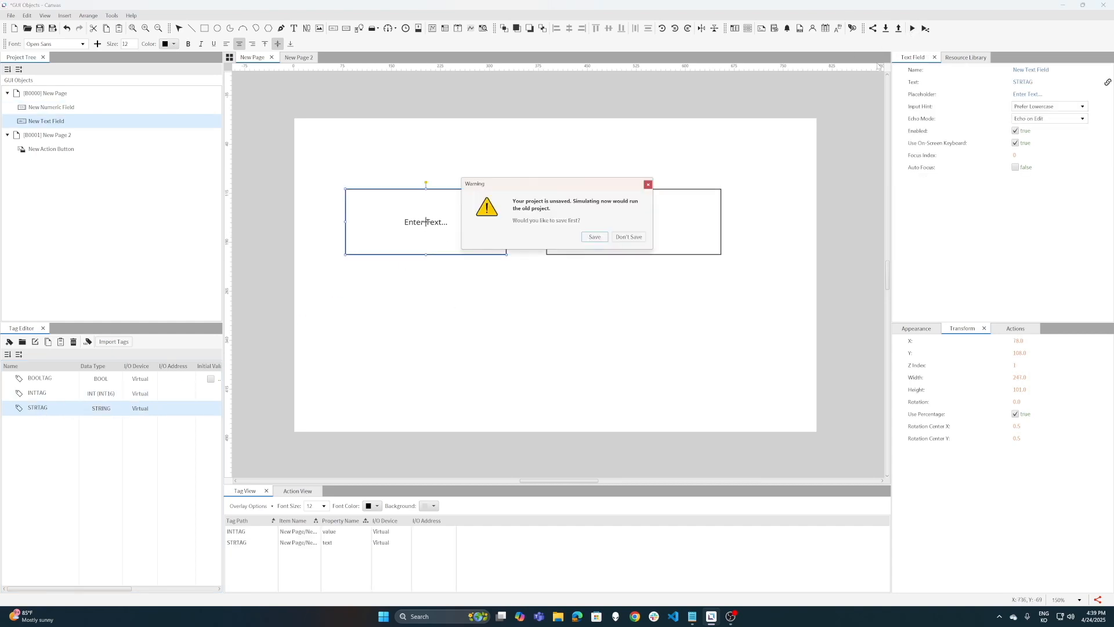
{"action": "left_click", "coordinate": [595, 238]}
{"action": "left_click_drag", "start_coordinate": [548, 218], "coordinate": [455, 177]}
{"action": "left_click_drag", "start_coordinate": [945, 213], "coordinate": [859, 179]}
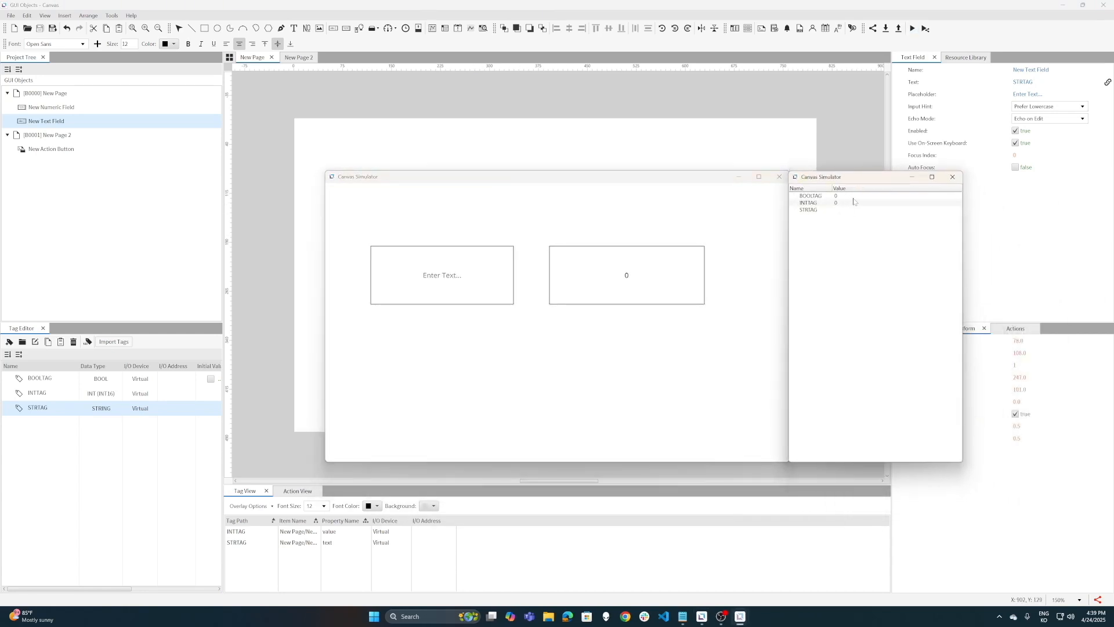
Enter 200 in the simulated numeric field and "Test" in the text field, and close the simulator
{"action": "left_click", "coordinate": [626, 275]}
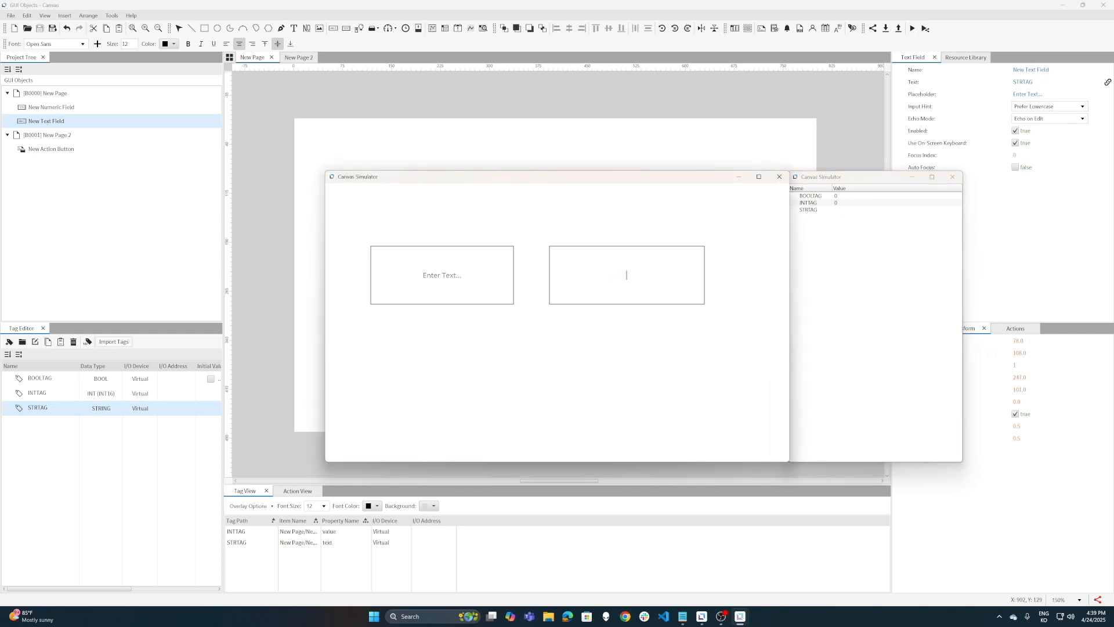
{"action": "type", "text": "200"}
{"action": "left_click", "coordinate": [442, 275]}
{"action": "type", "text": "Test"}
{"action": "key", "text": "Return"}
{"action": "left_click", "coordinate": [779, 176]}
Delete the text field and the numeric field from New Page
{"action": "left_click", "coordinate": [322, 154]}
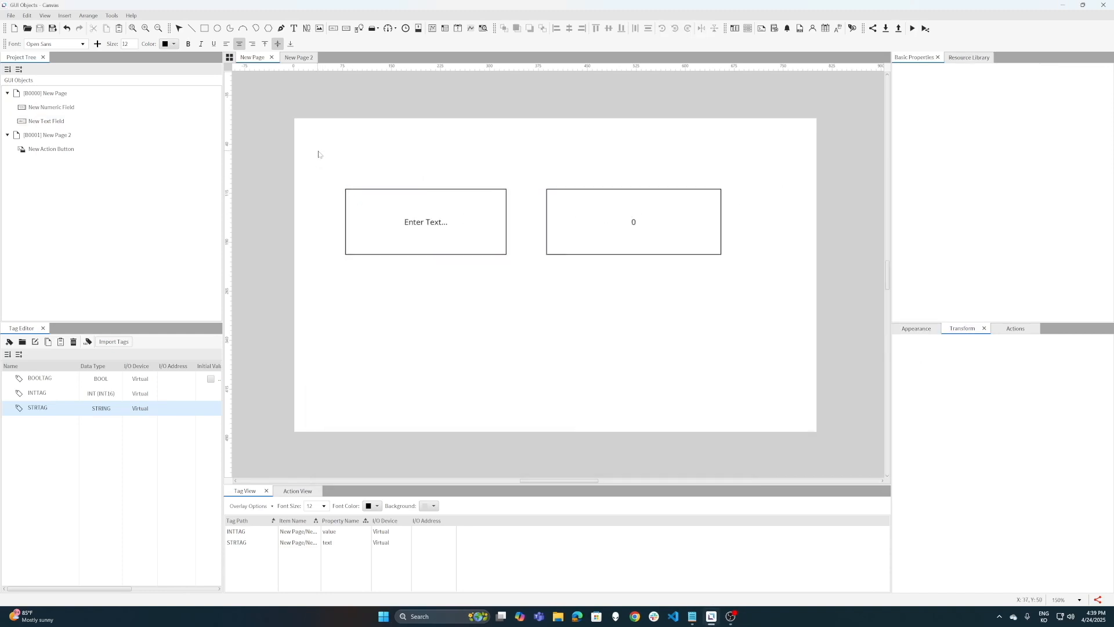
{"action": "left_click_drag", "start_coordinate": [318, 155], "coordinate": [865, 336]}
{"action": "key", "text": "Delete"}
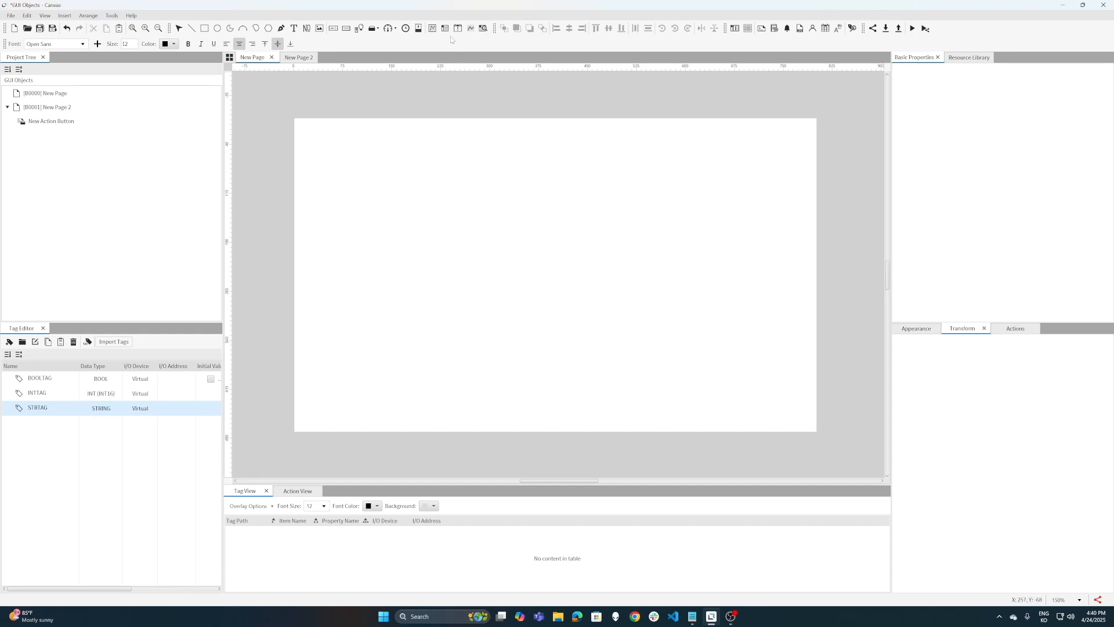
Draw a fillable rectangle about 172 wide and 239 high on New Page and link its value to INTTAG
{"action": "left_click", "coordinate": [419, 32]}
{"action": "left_click_drag", "start_coordinate": [398, 181], "coordinate": [510, 337]}
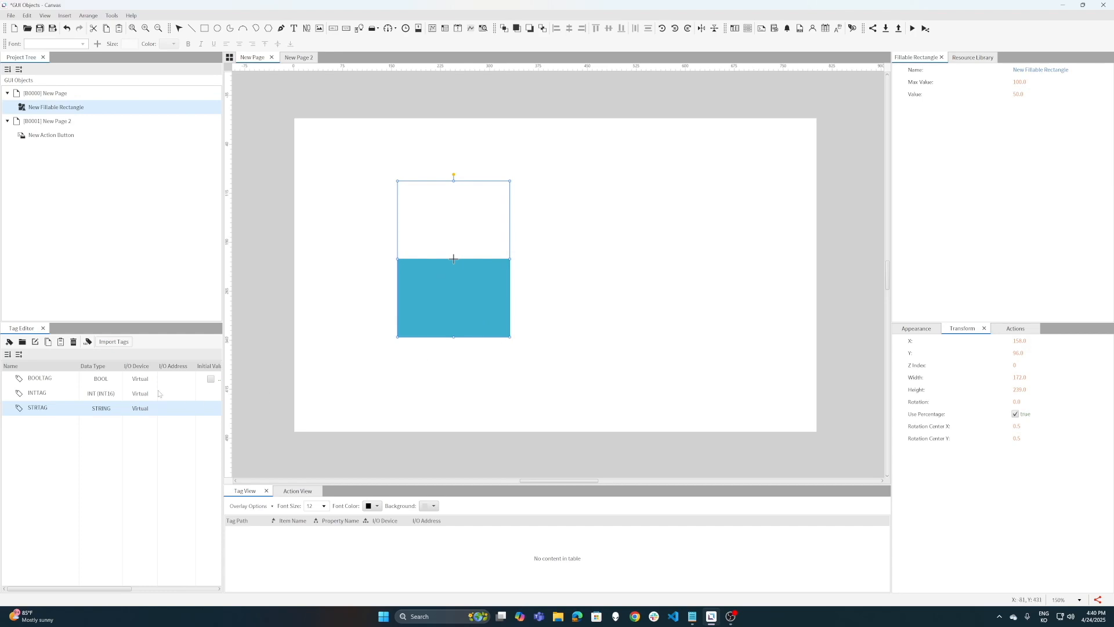
{"action": "left_click", "coordinate": [47, 398]}
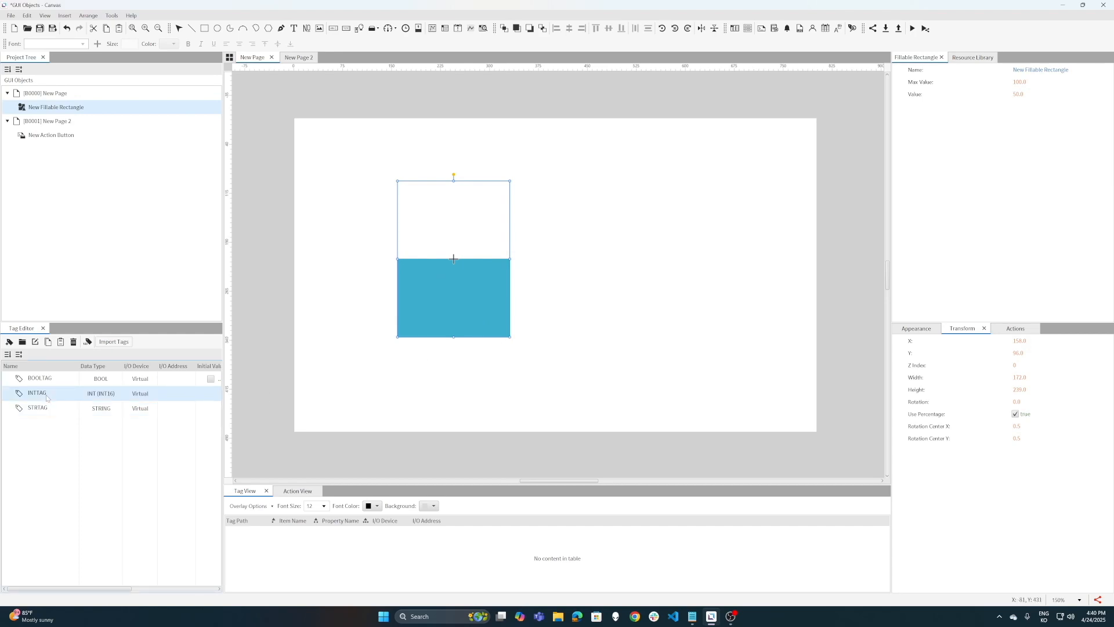
{"action": "left_click_drag", "start_coordinate": [47, 397], "coordinate": [436, 304]}
Show the fillable rectangle's appearance properties and set its maximum value to 200
{"action": "left_click", "coordinate": [913, 328]}
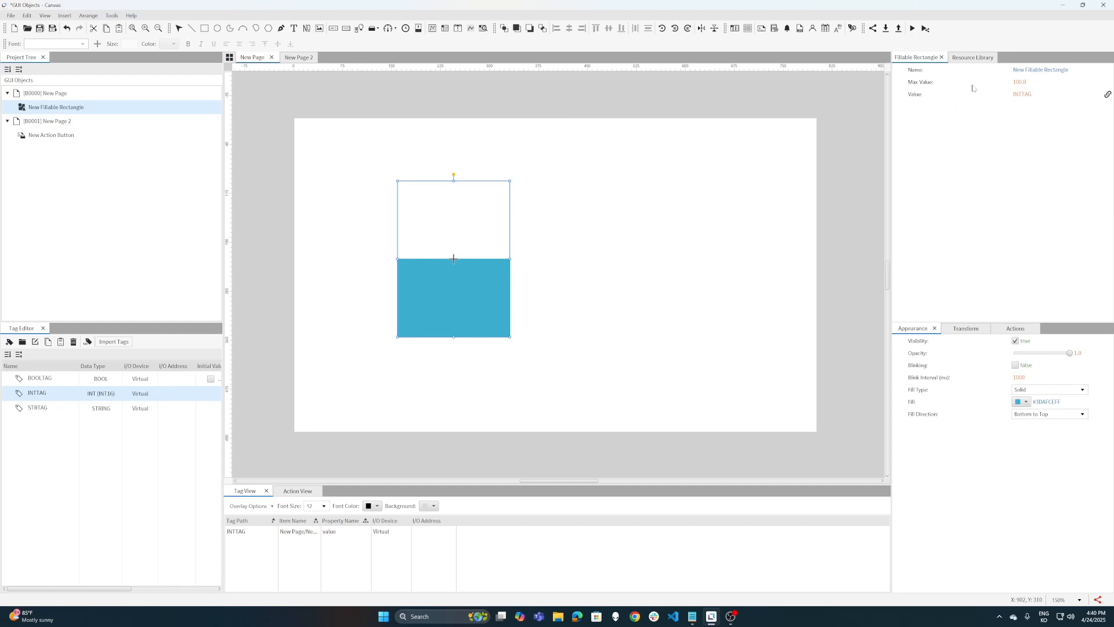
{"action": "left_click", "coordinate": [1022, 84]}
{"action": "type", "text": "200"}
{"action": "key", "text": "Return"}
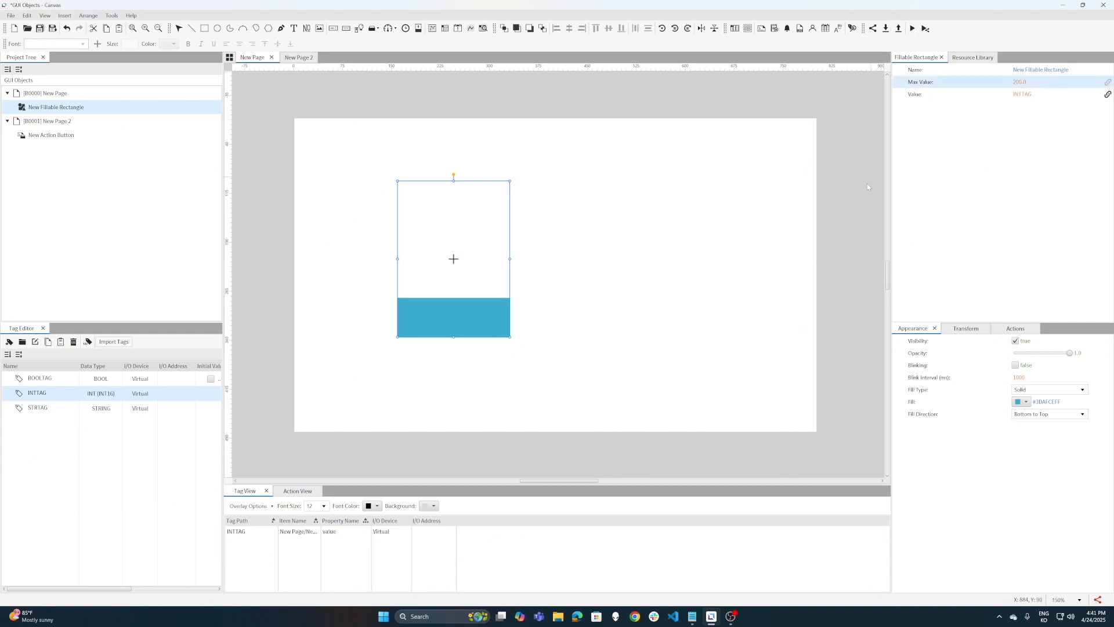
{"action": "left_click", "coordinate": [611, 301]}
{"action": "left_click", "coordinate": [506, 316]}
Save the project, start the simulation, and test the fillable rectangle with INTTAG values of 50 and 60
{"action": "left_click", "coordinate": [912, 28]}
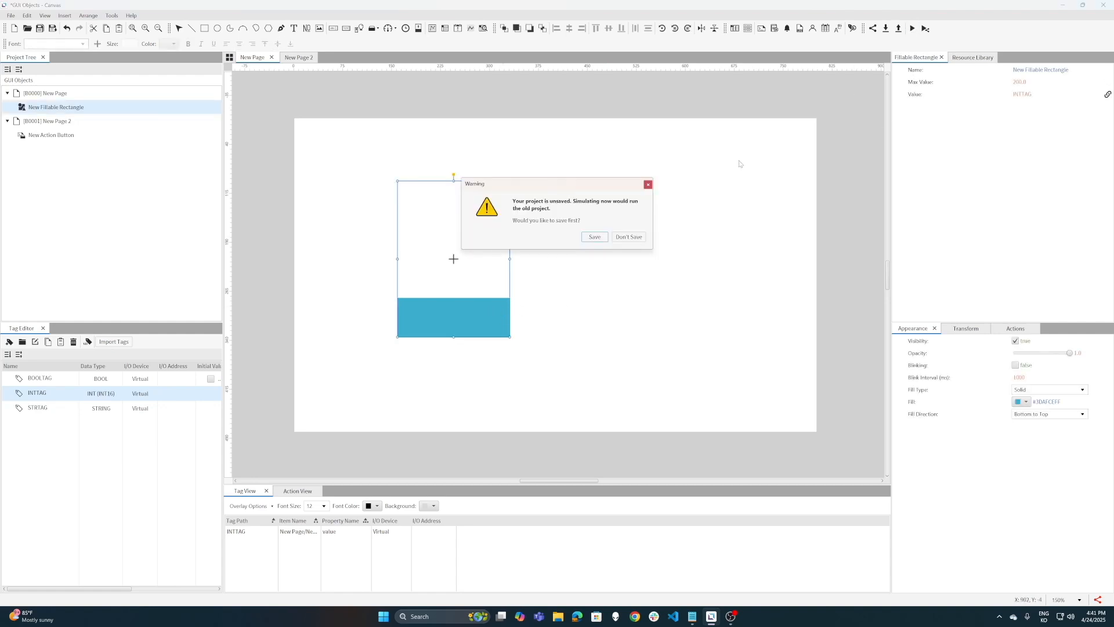
{"action": "left_click", "coordinate": [592, 236]}
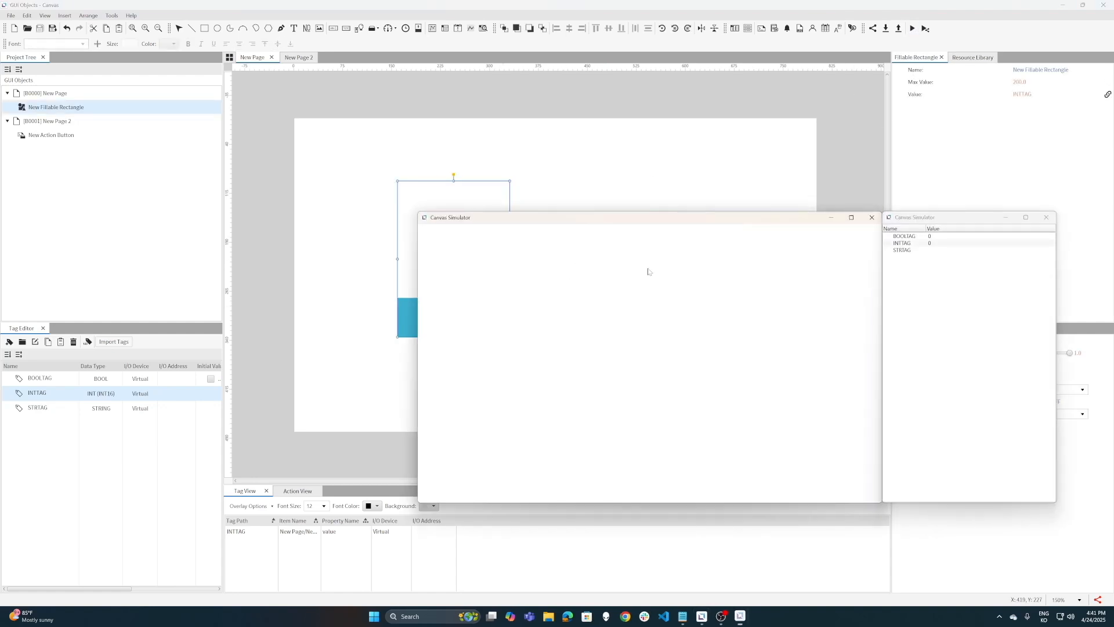
{"action": "double_click", "coordinate": [932, 244]}
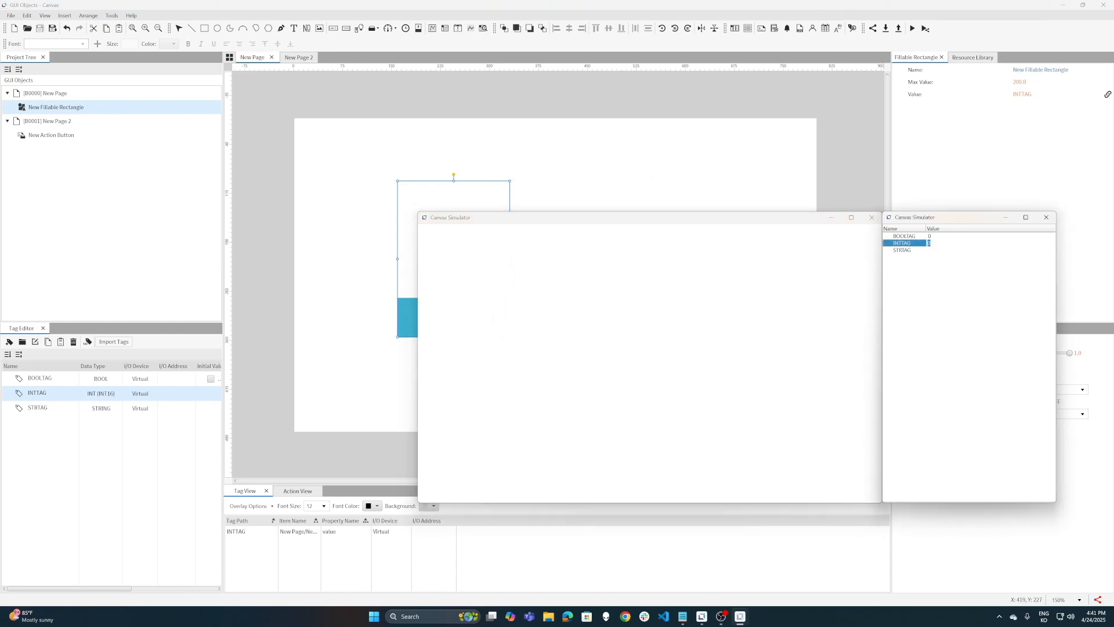
{"action": "type", "text": "50"}
{"action": "key", "text": "Return"}
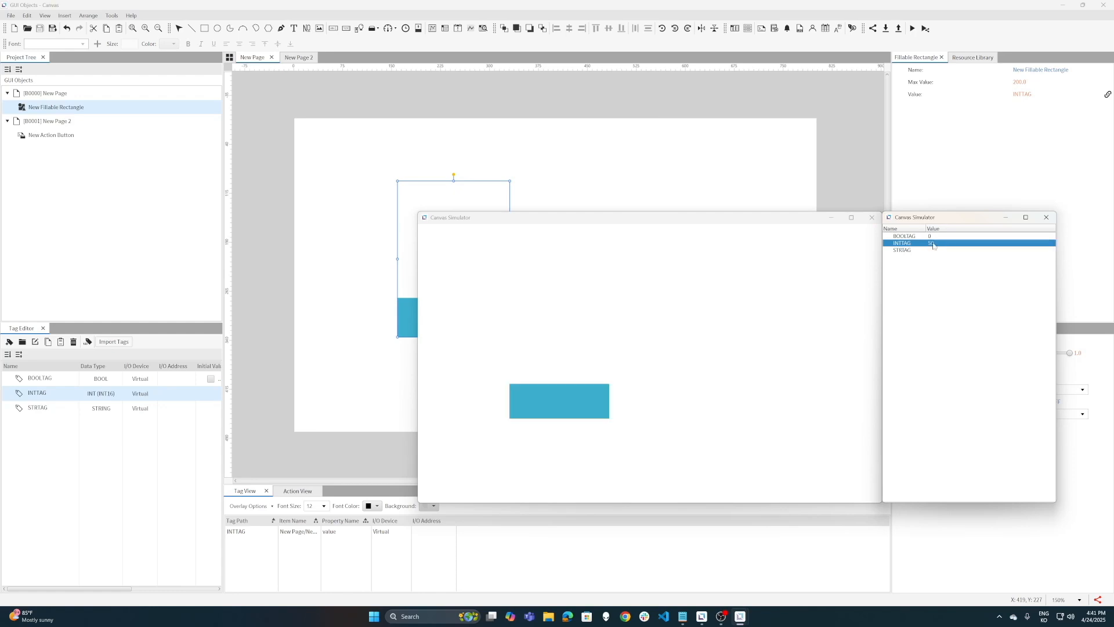
{"action": "double_click", "coordinate": [935, 245]}
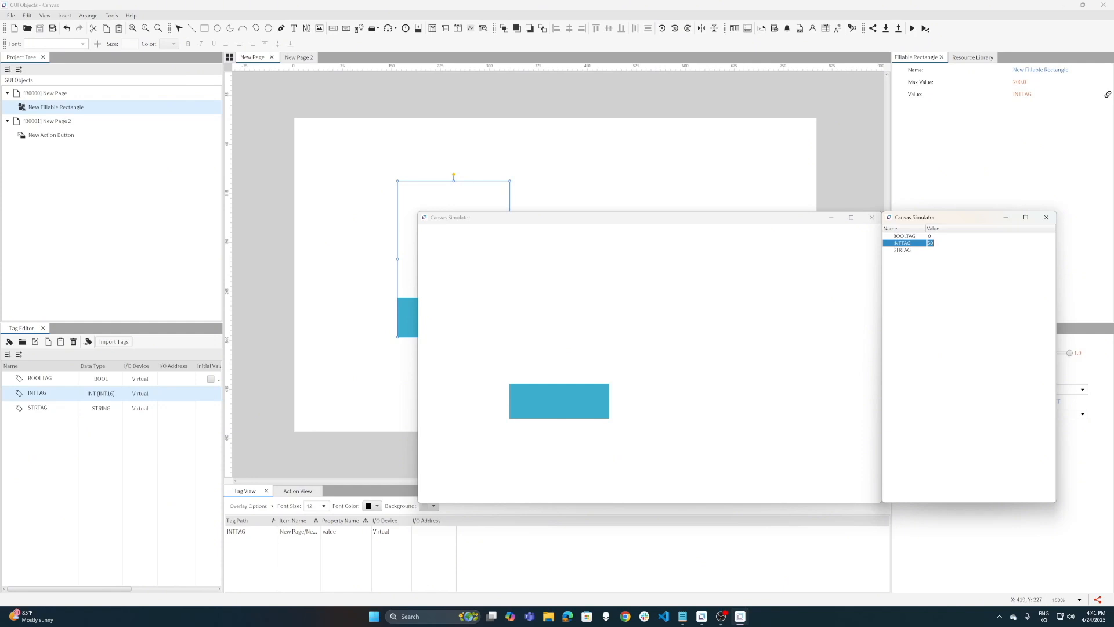
{"action": "type", "text": "60"}
{"action": "key", "text": "Return"}
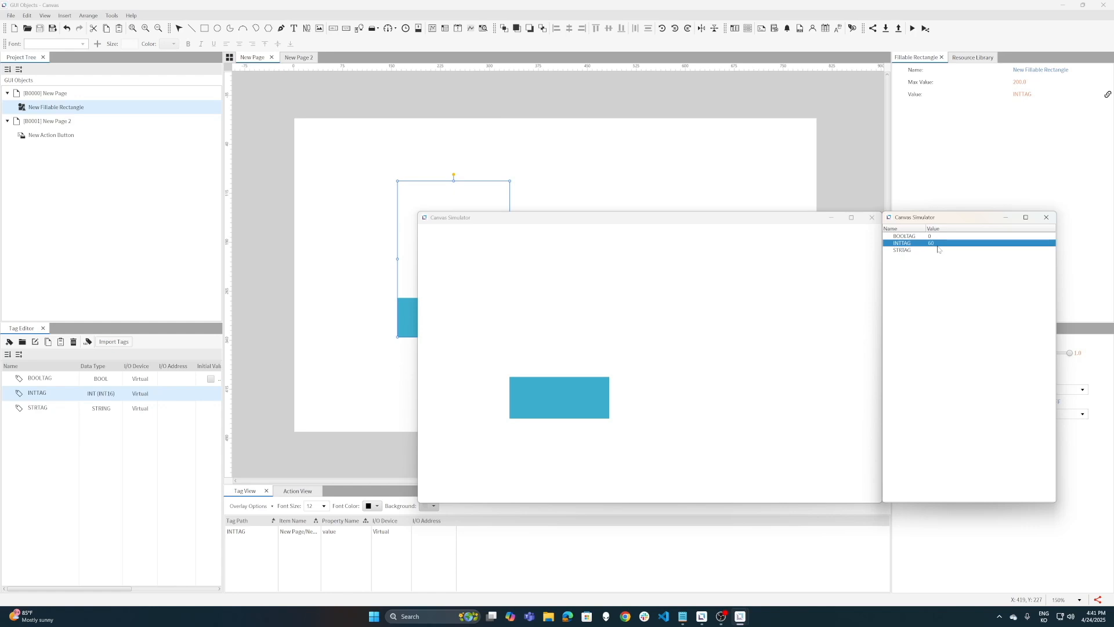
Set the simulated INTTAG to 400 and to 150, and close the simulator
{"action": "double_click", "coordinate": [938, 244]}
{"action": "type", "text": "400"}
{"action": "key", "text": "Return"}
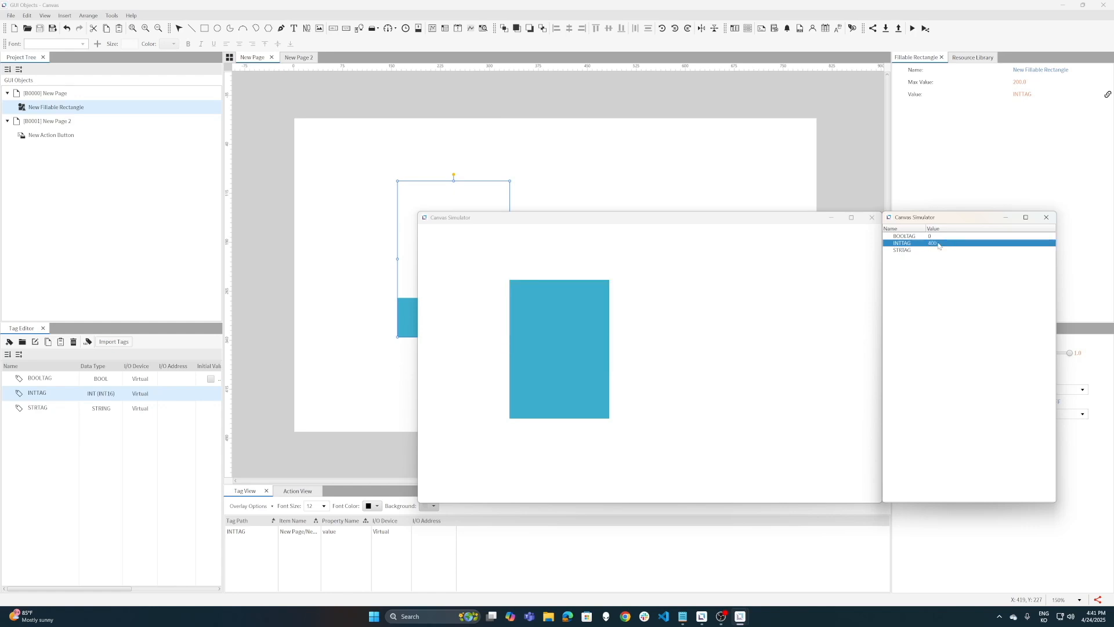
{"action": "double_click", "coordinate": [938, 244]}
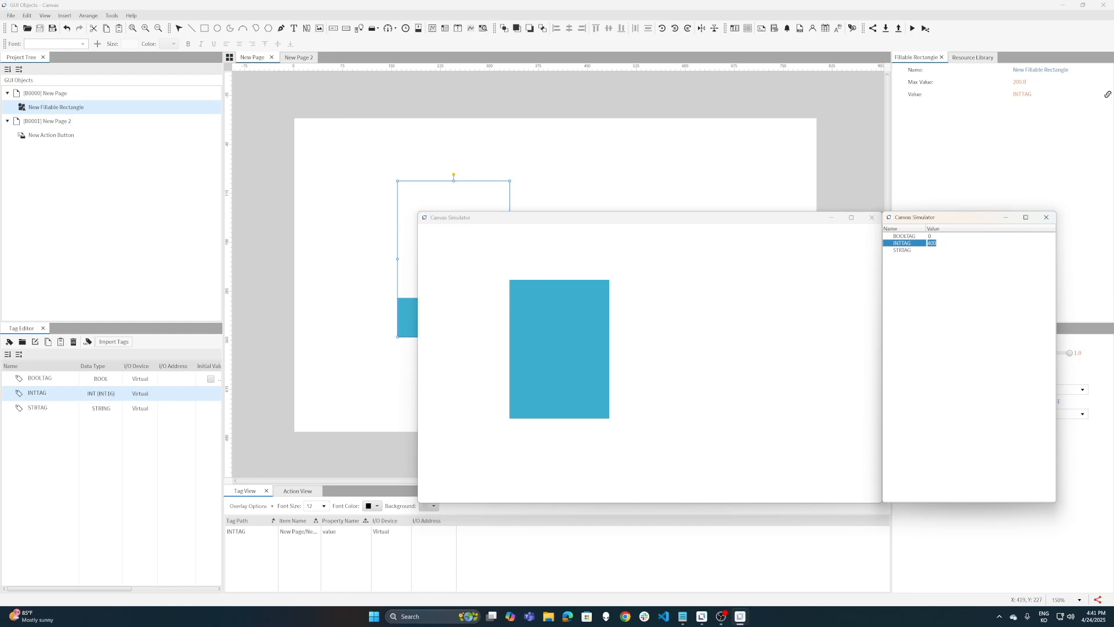
{"action": "type", "text": "150"}
{"action": "key", "text": "Return"}
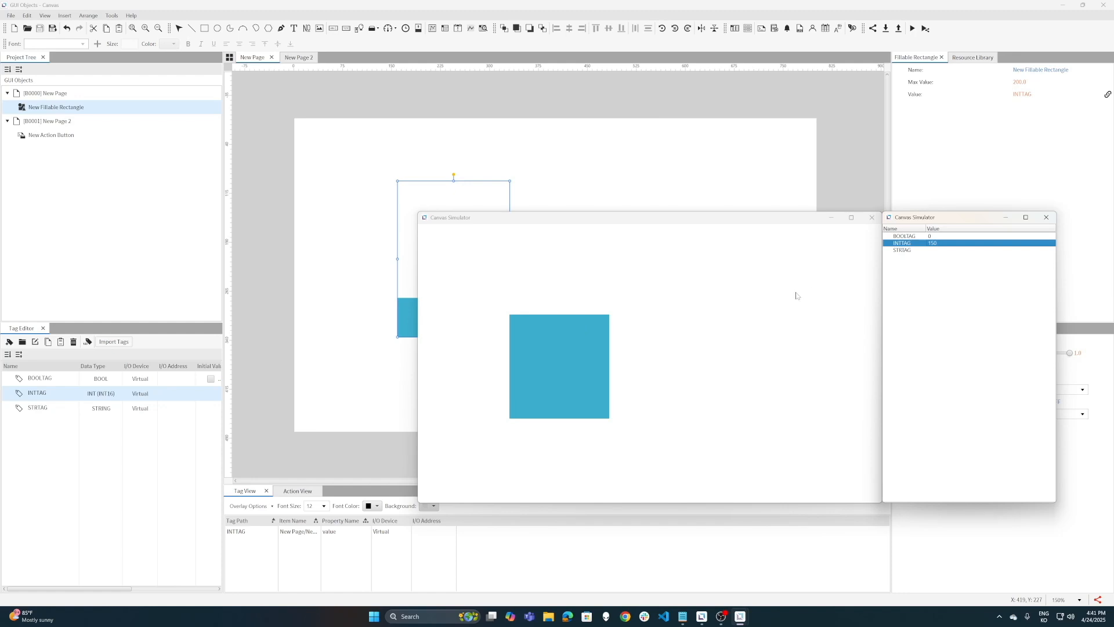
{"action": "left_click", "coordinate": [872, 217]}
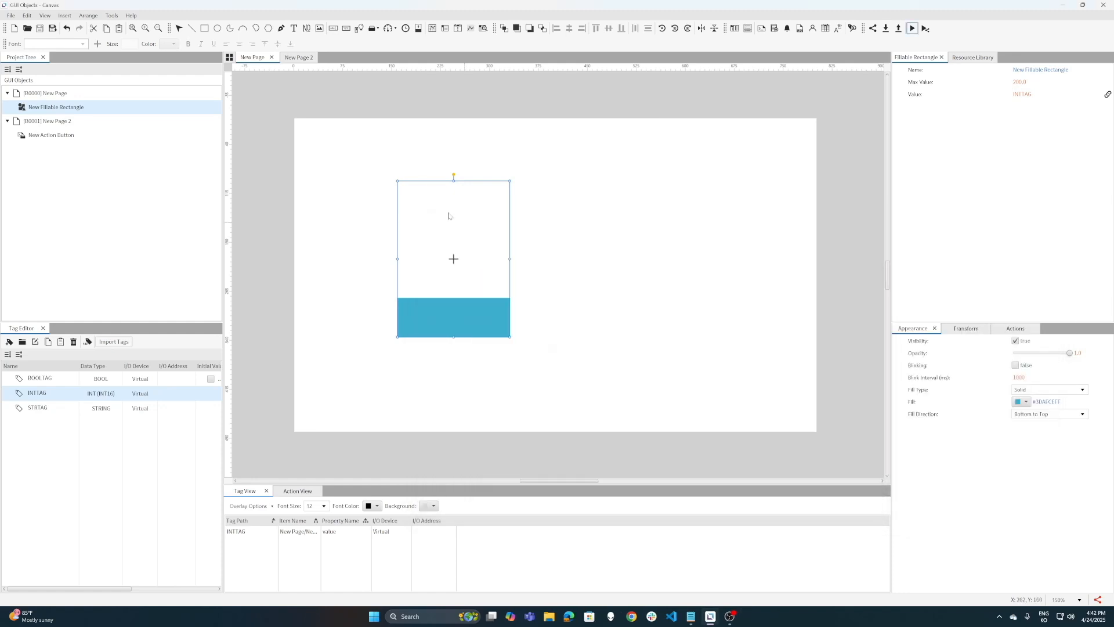
Delete the fillable rectangle and draw a round gauge near the upper-left corner of New Page
{"action": "key", "text": "Delete"}
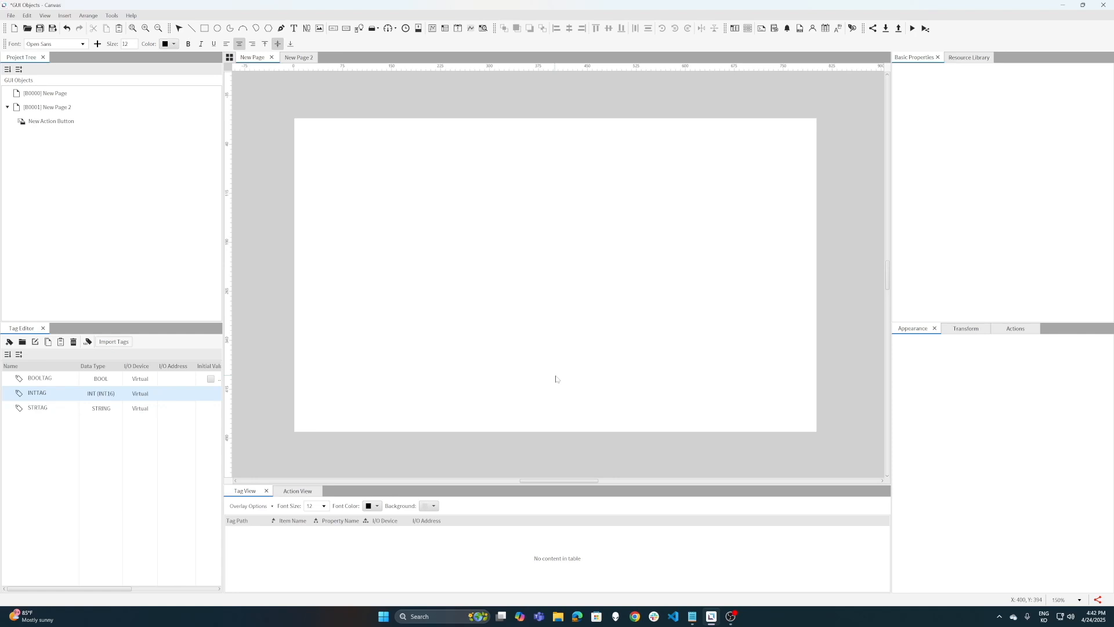
{"action": "left_click", "coordinate": [394, 29]}
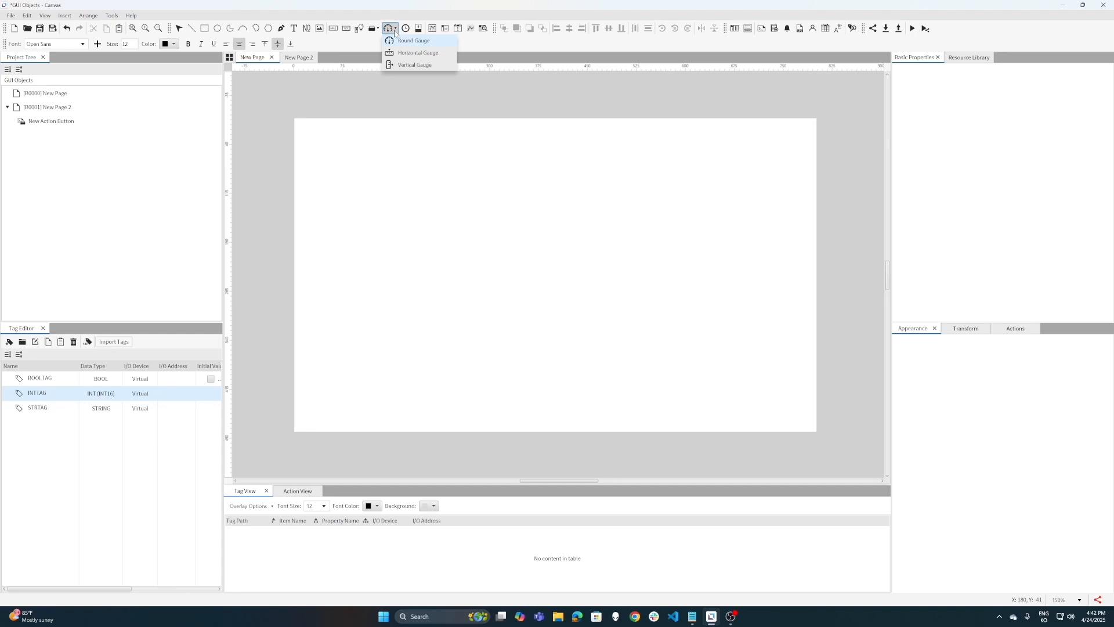
{"action": "left_click", "coordinate": [409, 41]}
{"action": "left_click_drag", "start_coordinate": [325, 149], "coordinate": [460, 245]}
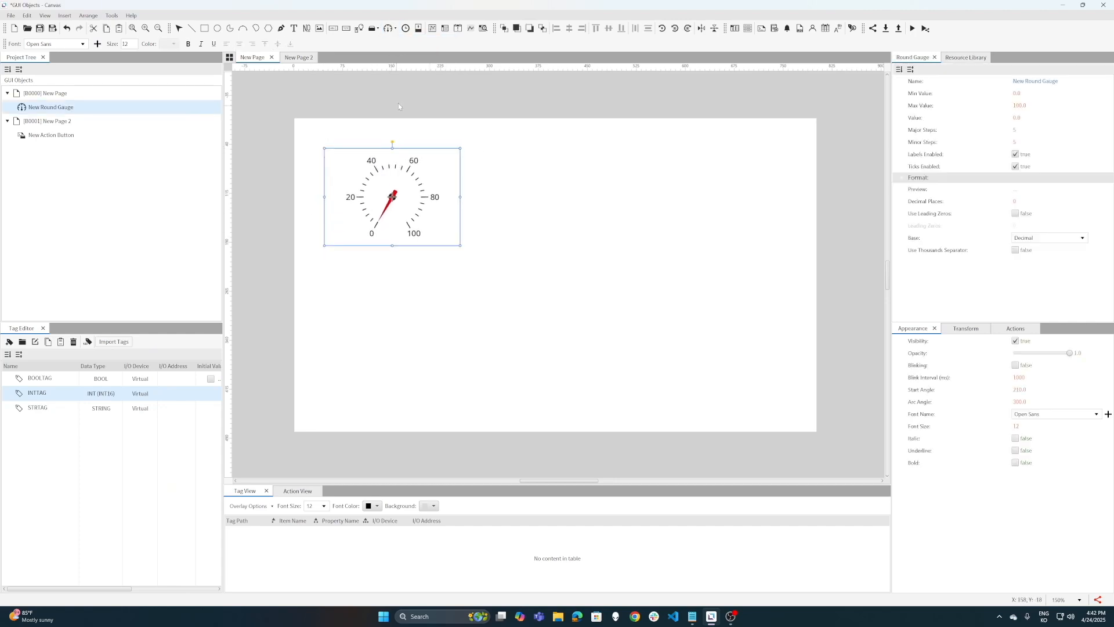
Draw a horizontal gauge beside the round gauge and a vertical gauge below them in the lower middle of New Page
{"action": "left_click", "coordinate": [396, 28]}
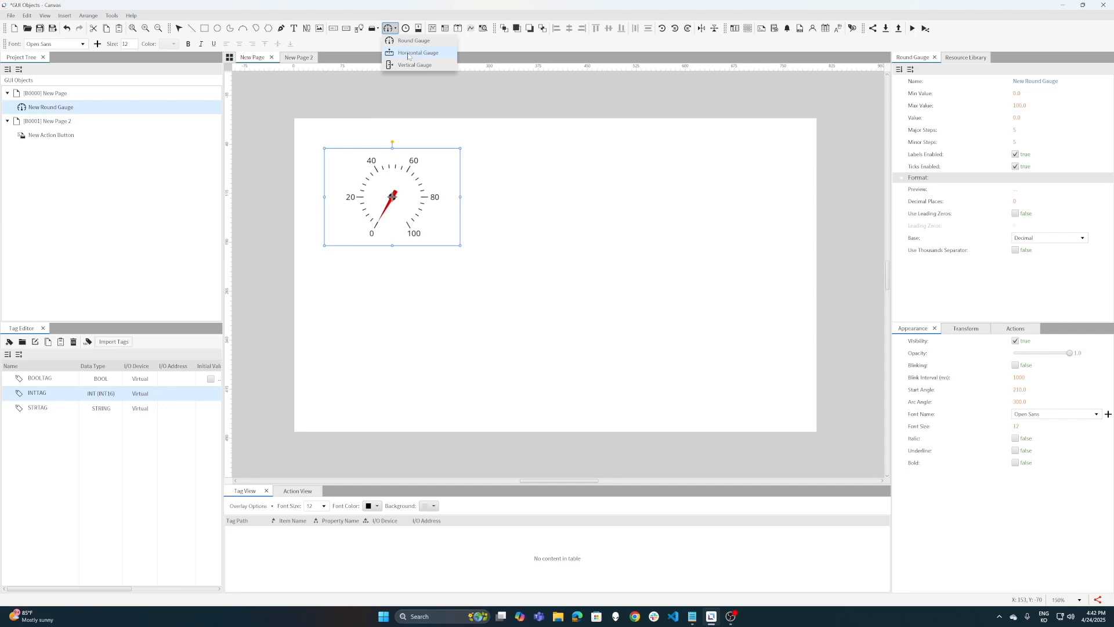
{"action": "left_click", "coordinate": [409, 52]}
{"action": "left_click_drag", "start_coordinate": [494, 156], "coordinate": [677, 227]}
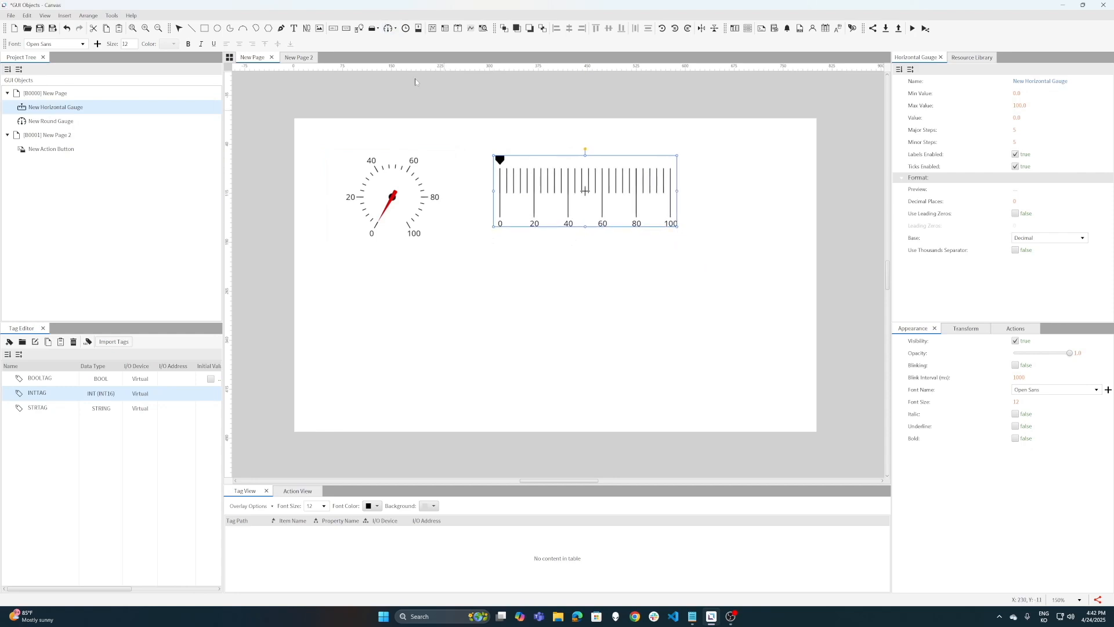
{"action": "left_click", "coordinate": [395, 29]}
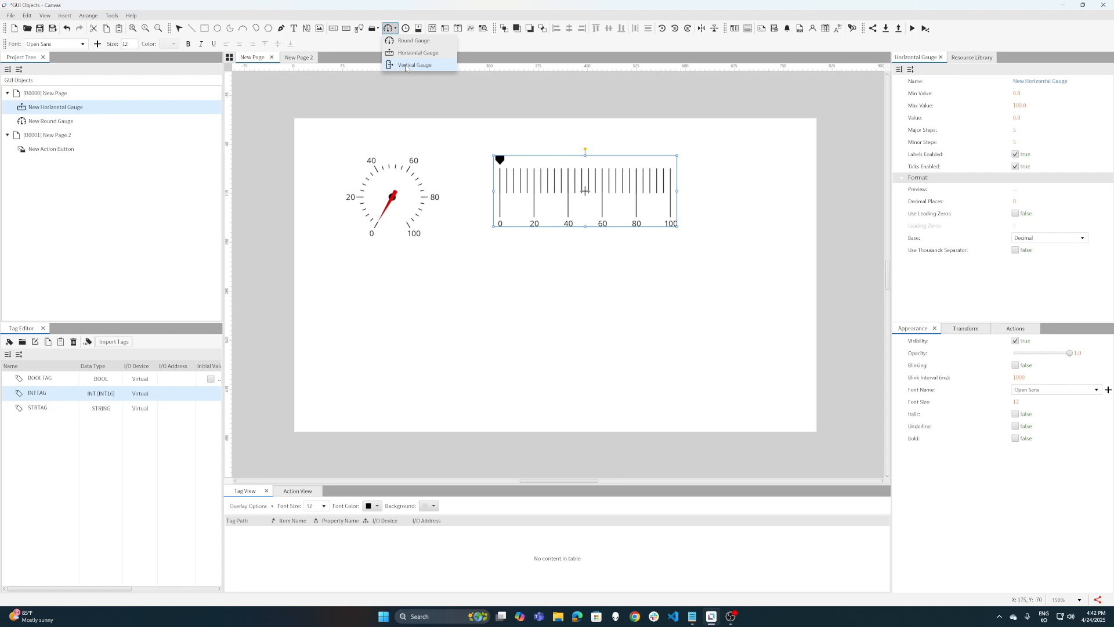
{"action": "left_click", "coordinate": [414, 65]}
{"action": "left_click_drag", "start_coordinate": [478, 269], "coordinate": [587, 408]}
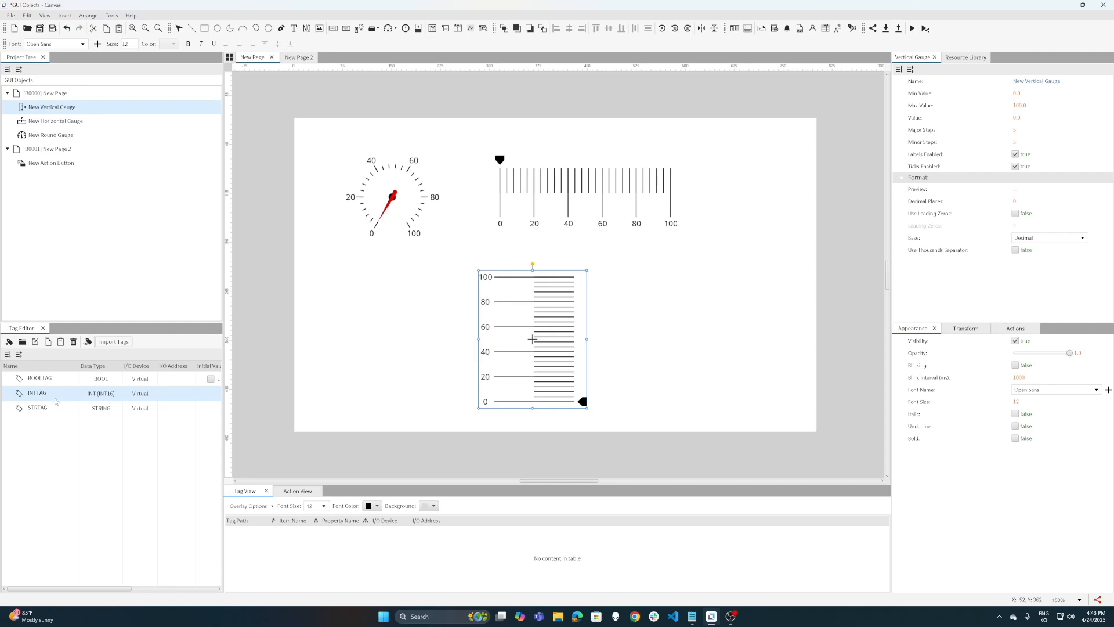
Link INTTAG to the values of the round, horizontal and vertical gauges
{"action": "left_click_drag", "start_coordinate": [54, 397], "coordinate": [388, 216]}
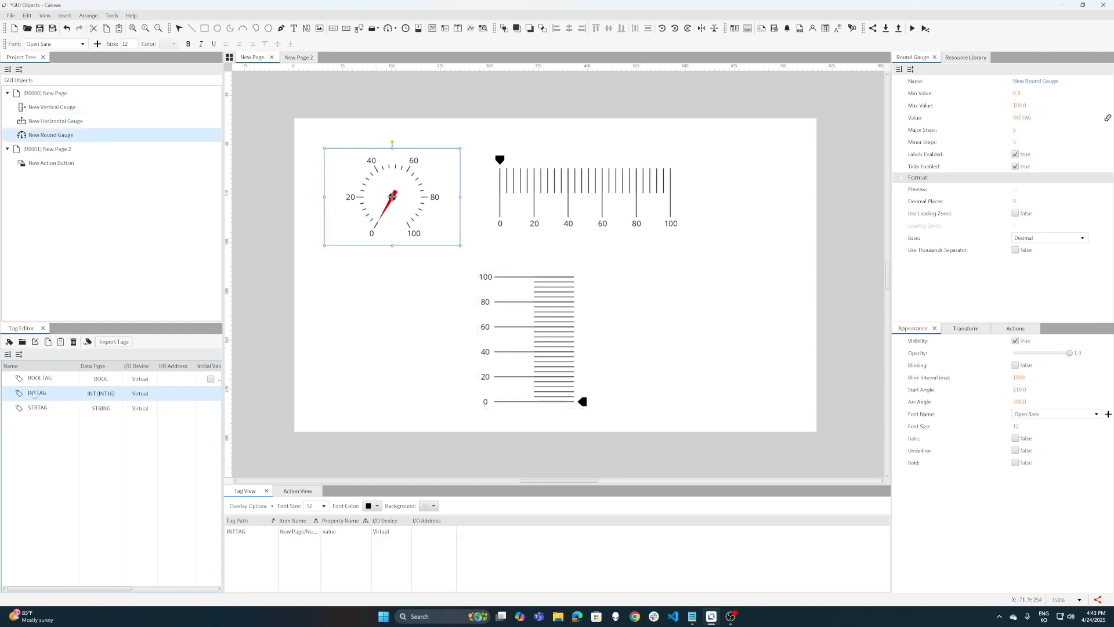
{"action": "left_click_drag", "start_coordinate": [34, 396], "coordinate": [540, 220]}
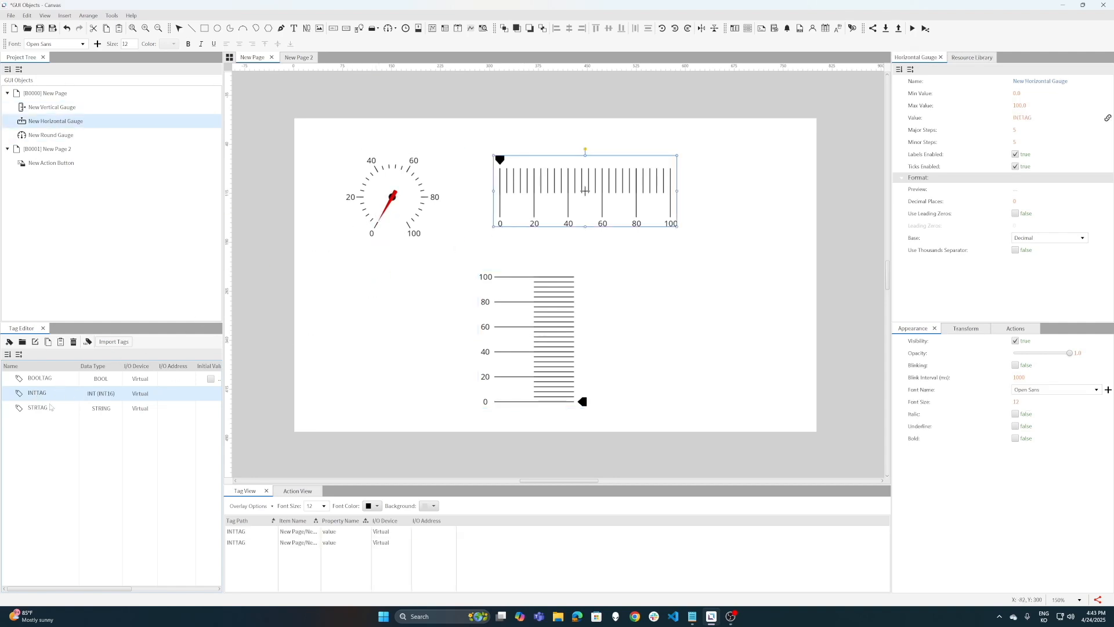
{"action": "left_click_drag", "start_coordinate": [51, 397], "coordinate": [566, 354]}
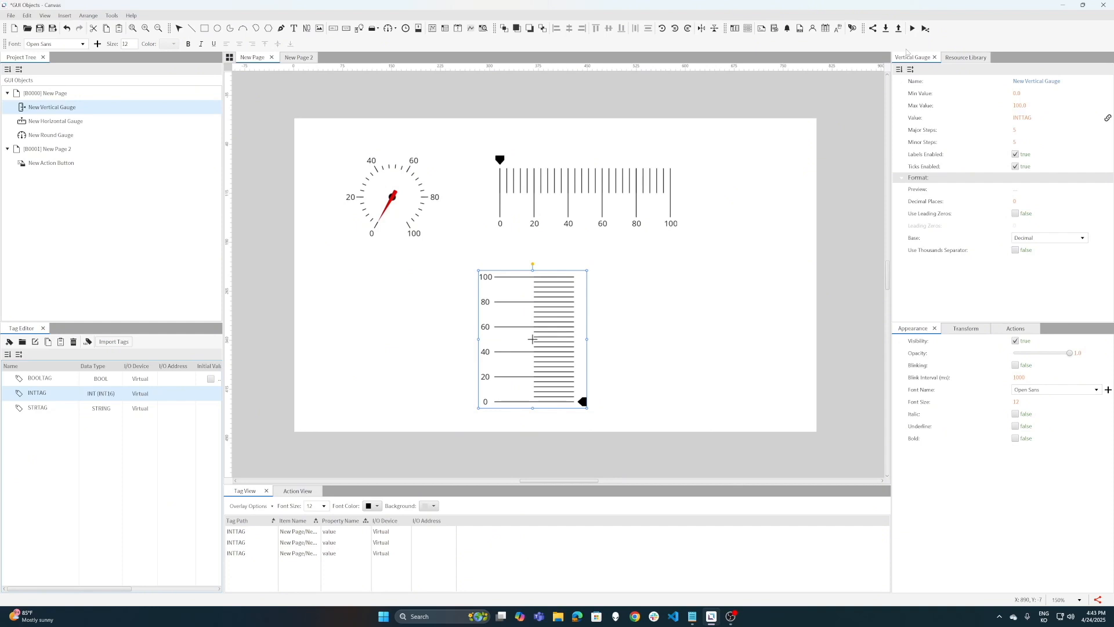
Save the project, start the simulation, and test the gauges with INTTAG values of 30 and 50
{"action": "left_click", "coordinate": [911, 29]}
{"action": "left_click", "coordinate": [595, 237]}
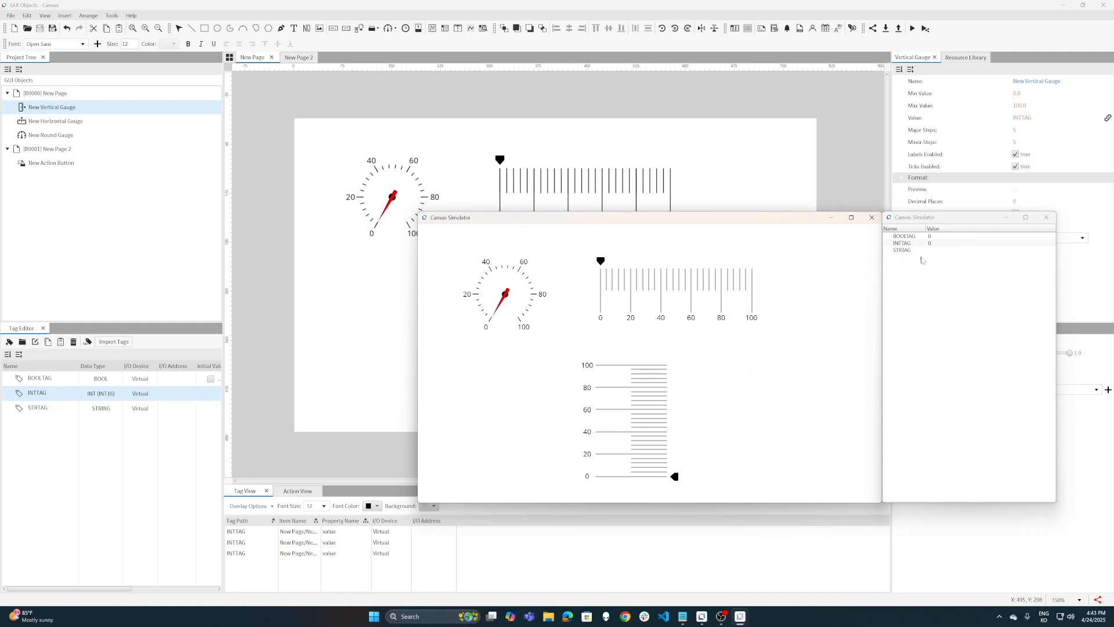
{"action": "double_click", "coordinate": [933, 244]}
{"action": "type", "text": "30"}
{"action": "key", "text": "Return"}
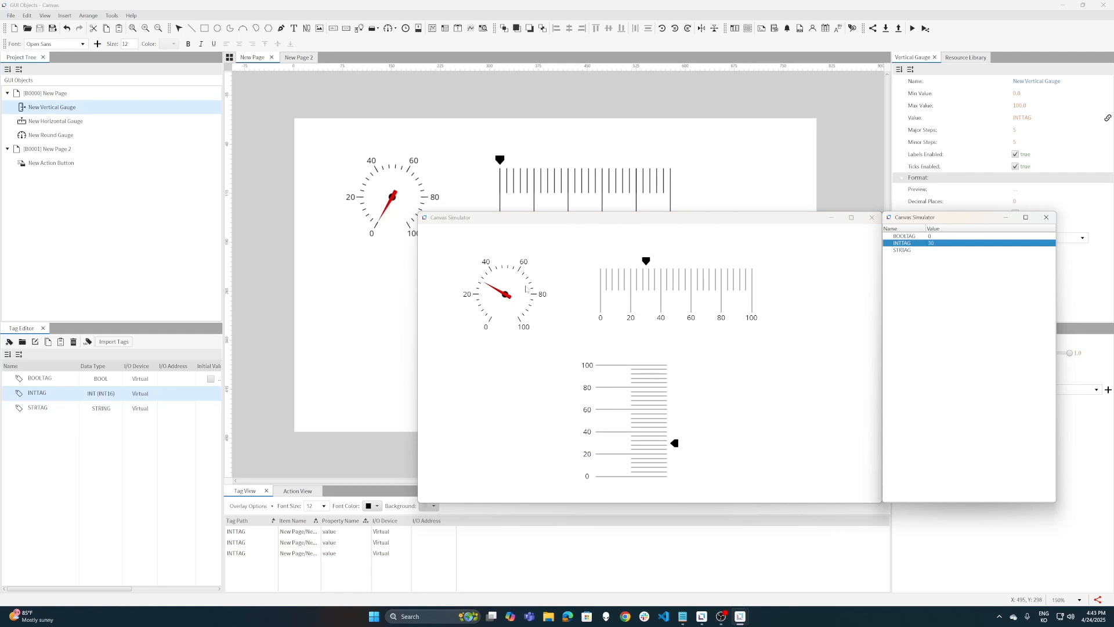
{"action": "double_click", "coordinate": [932, 244]}
{"action": "type", "text": "50"}
{"action": "key", "text": "Return"}
Set the simulated INTTAG to 80 and to 100 to drive the three gauges
{"action": "double_click", "coordinate": [932, 243]}
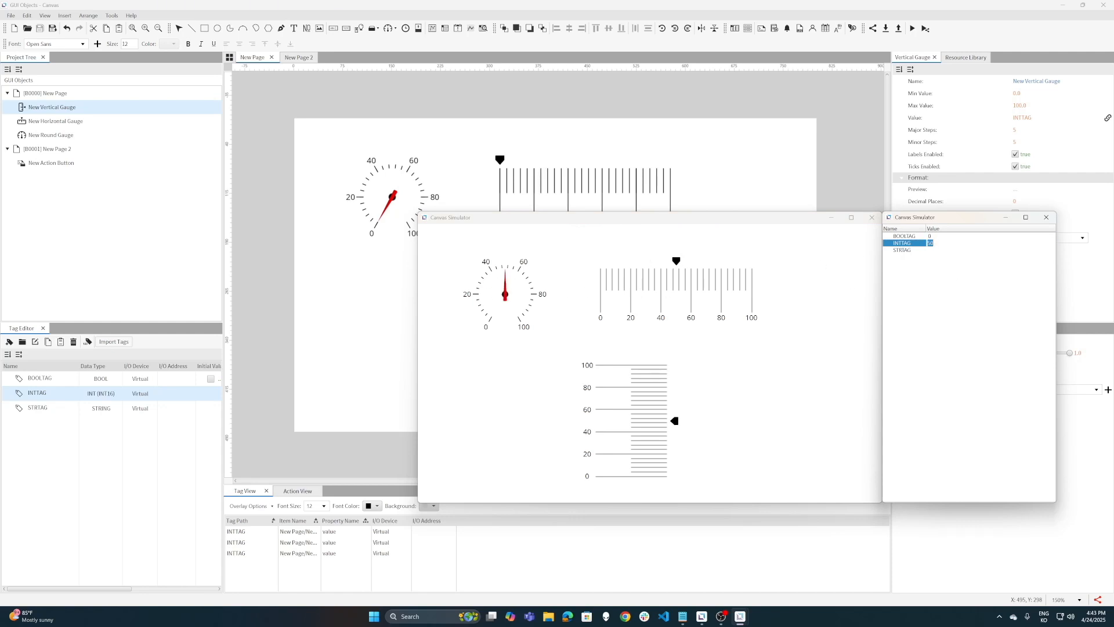
{"action": "type", "text": "80"}
{"action": "key", "text": "Return"}
{"action": "double_click", "coordinate": [938, 245]}
{"action": "type", "text": "100"}
{"action": "key", "text": "Return"}
{"action": "double_click", "coordinate": [938, 245]}
Close the simulator and delete all three gauges from New Page
{"action": "left_click", "coordinate": [872, 217]}
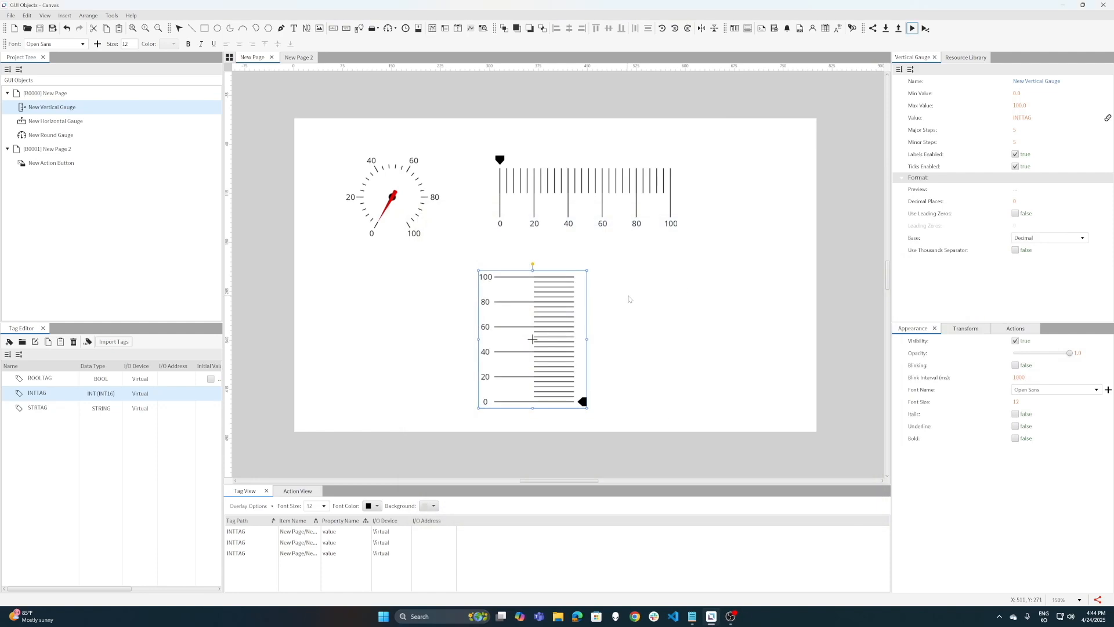
{"action": "left_click_drag", "start_coordinate": [319, 148], "coordinate": [744, 421]}
{"action": "key", "text": "Delete"}
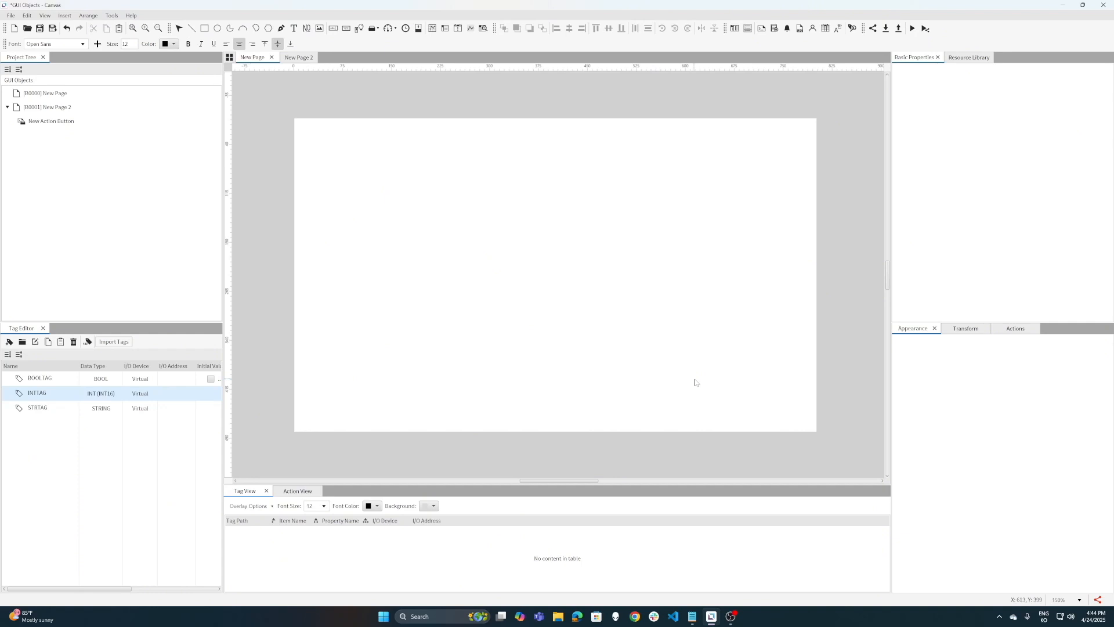
Draw a sparkline in the upper part of New Page and link its tag to INTTAG
{"action": "left_click", "coordinate": [471, 29]}
{"action": "left_click_drag", "start_coordinate": [363, 160], "coordinate": [590, 284]}
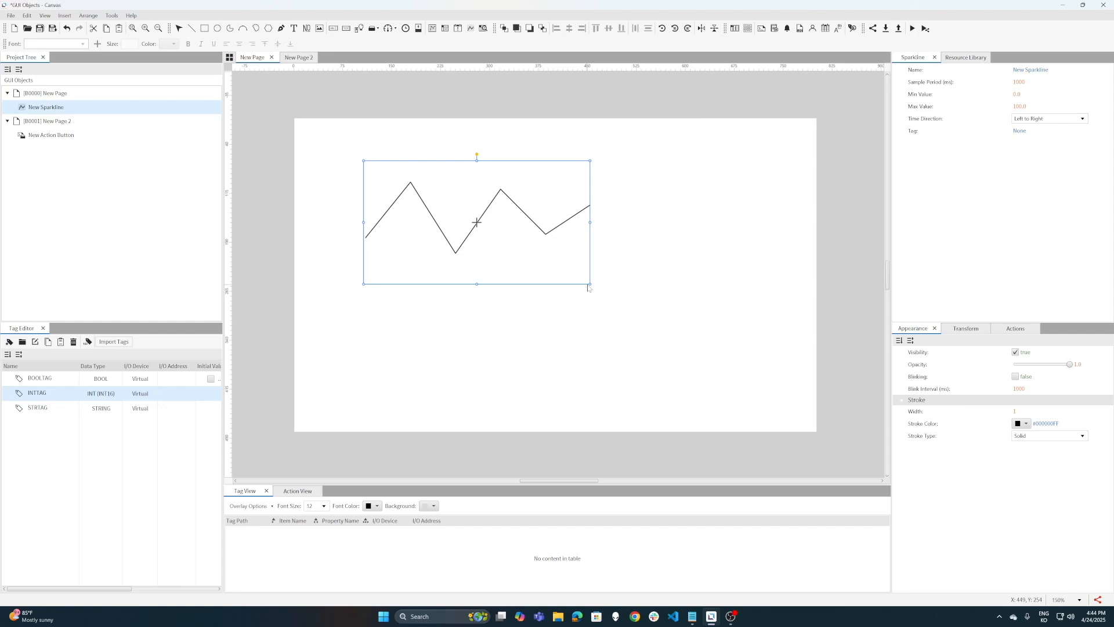
{"action": "left_click", "coordinate": [477, 312]}
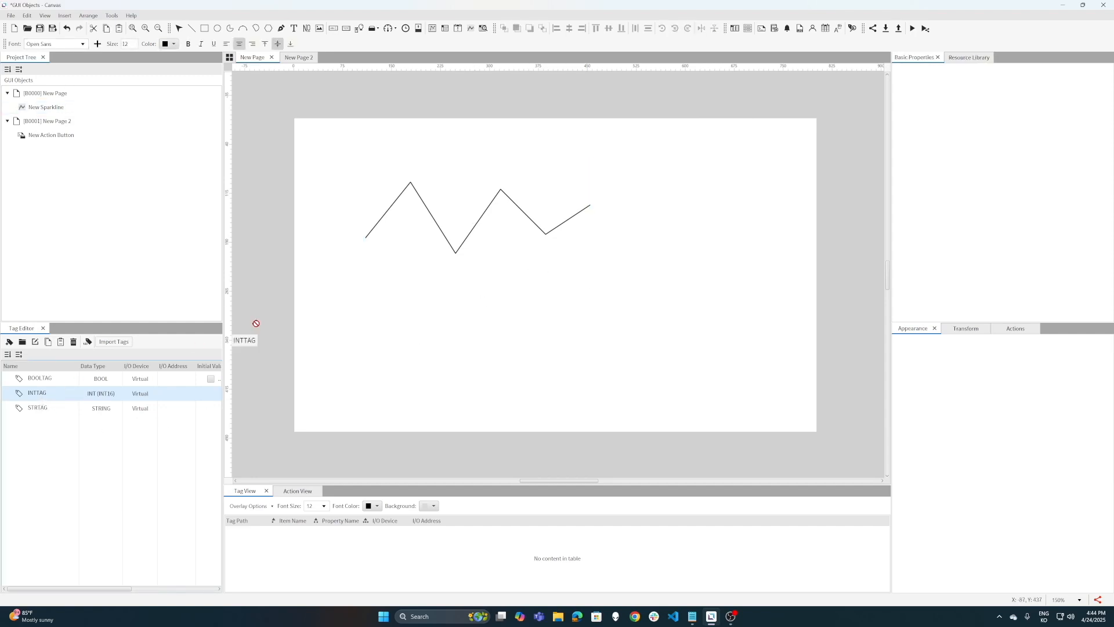
{"action": "left_click", "coordinate": [465, 243]}
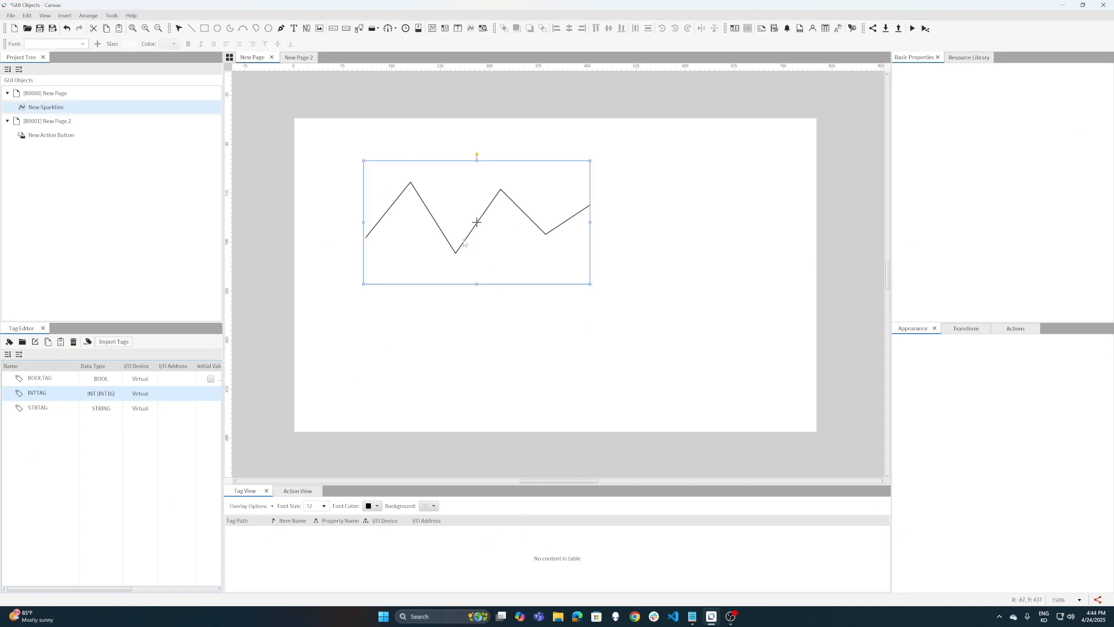
Save the project, start the simulation, and feed the sparkline INTTAG values of 20 and 25
{"action": "left_click", "coordinate": [912, 28]}
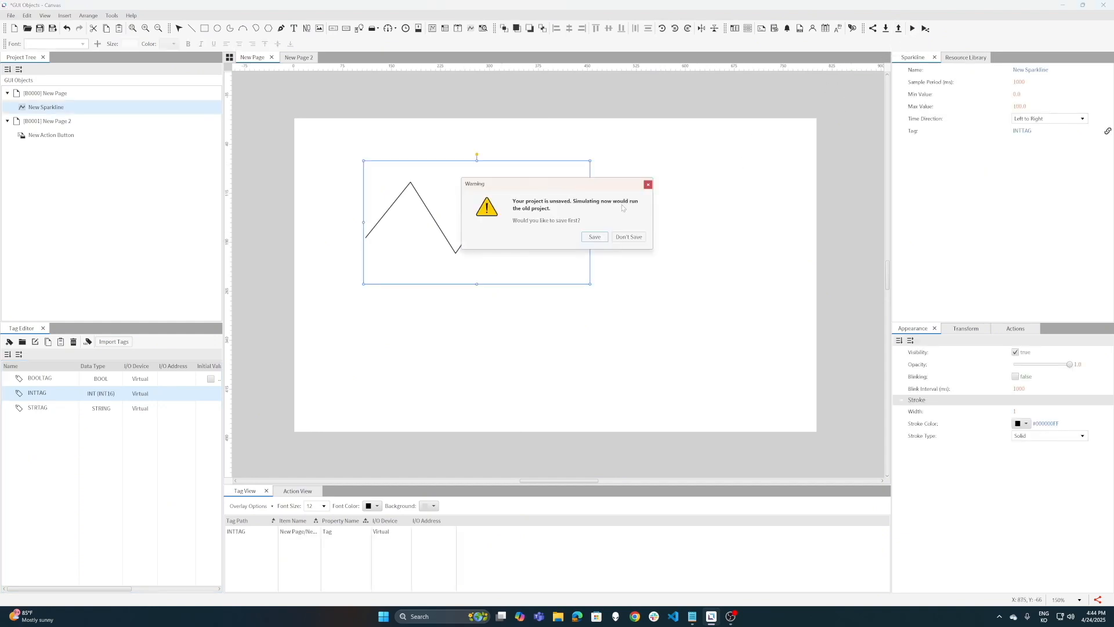
{"action": "left_click", "coordinate": [599, 240]}
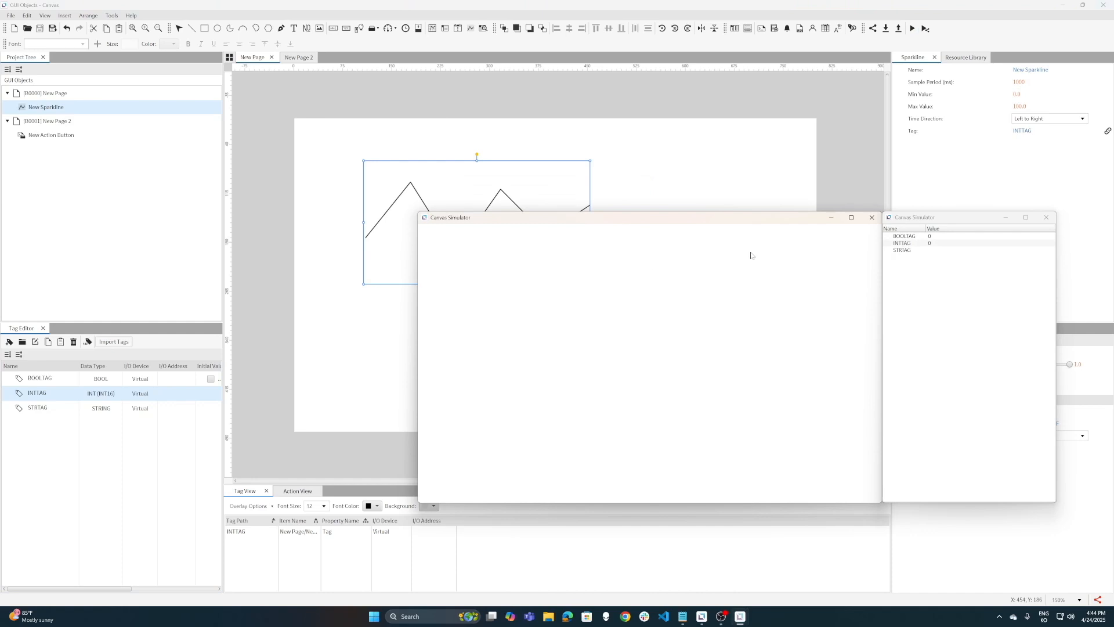
{"action": "double_click", "coordinate": [930, 243]}
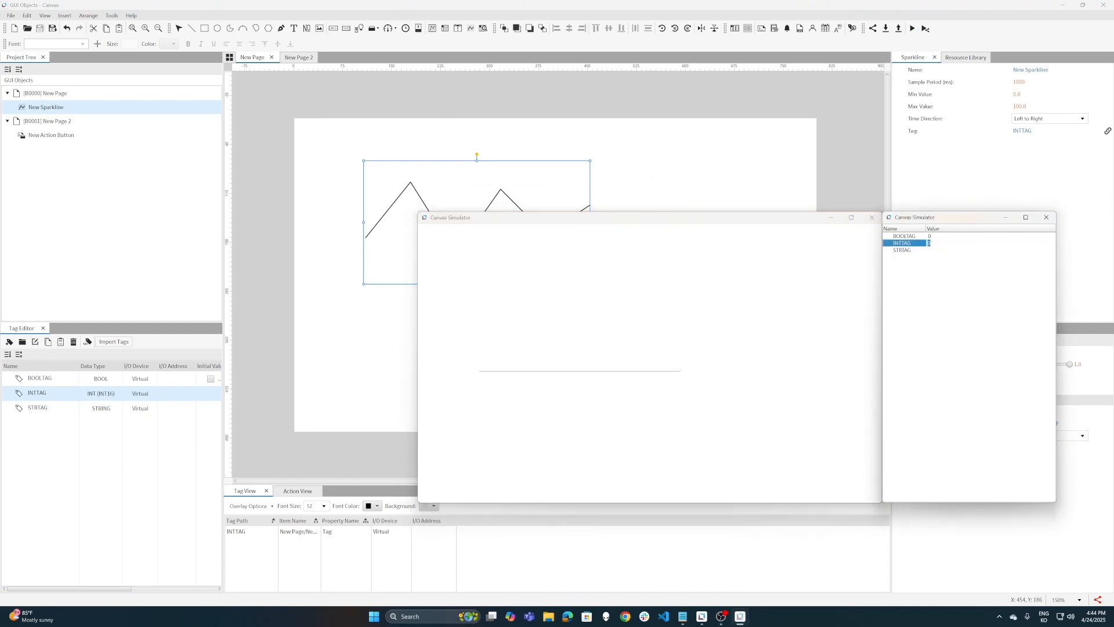
{"action": "type", "text": "20"}
{"action": "key", "text": "Return"}
{"action": "type", "text": "25"}
{"action": "key", "text": "Return"}
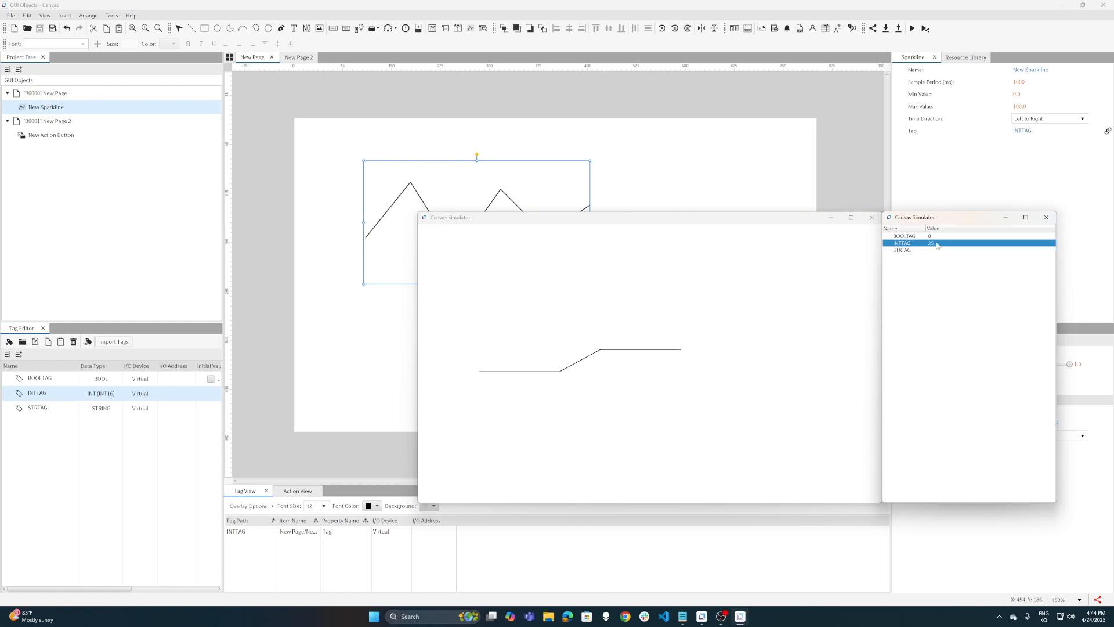
Feed the running sparkline simulated INTTAG values of 80, 20 and 10
{"action": "double_click", "coordinate": [937, 243]}
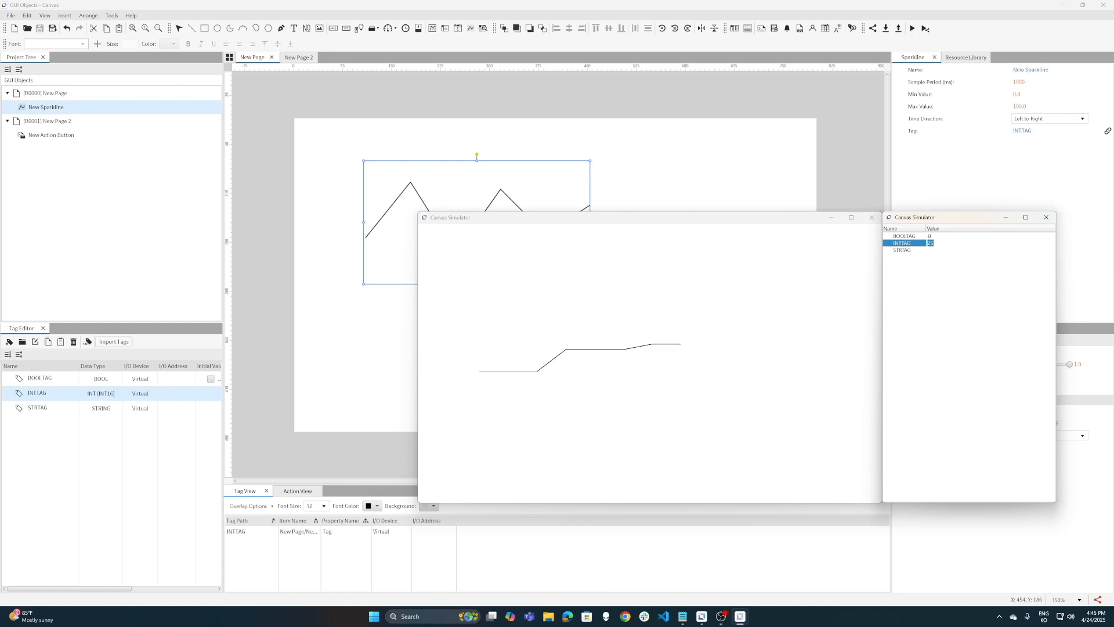
{"action": "type", "text": "80"}
{"action": "key", "text": "Return"}
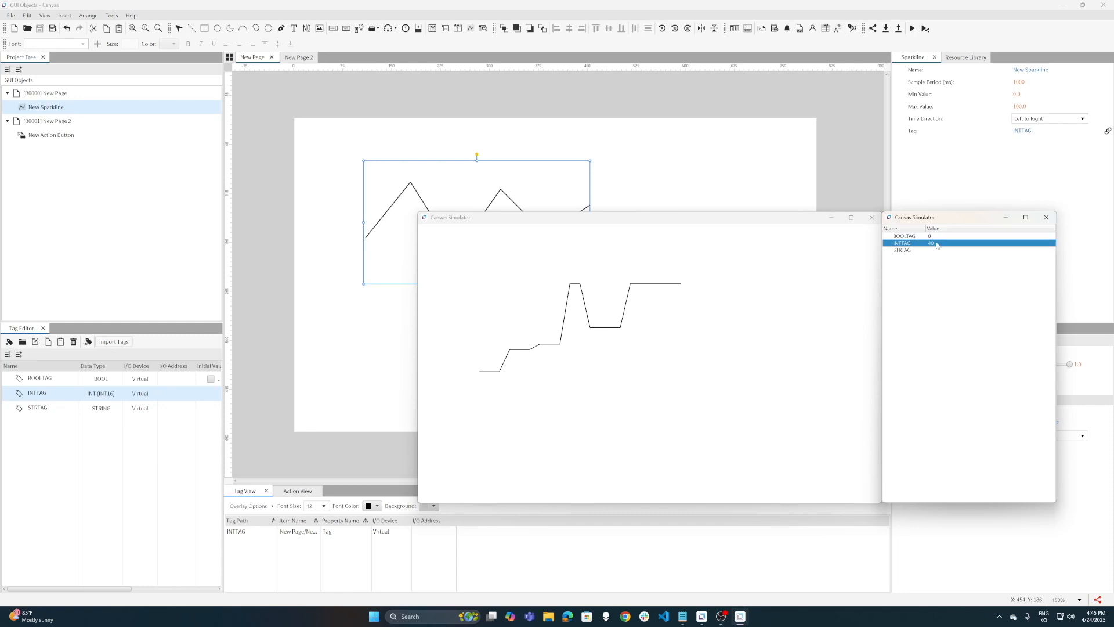
{"action": "left_click", "coordinate": [936, 243]}
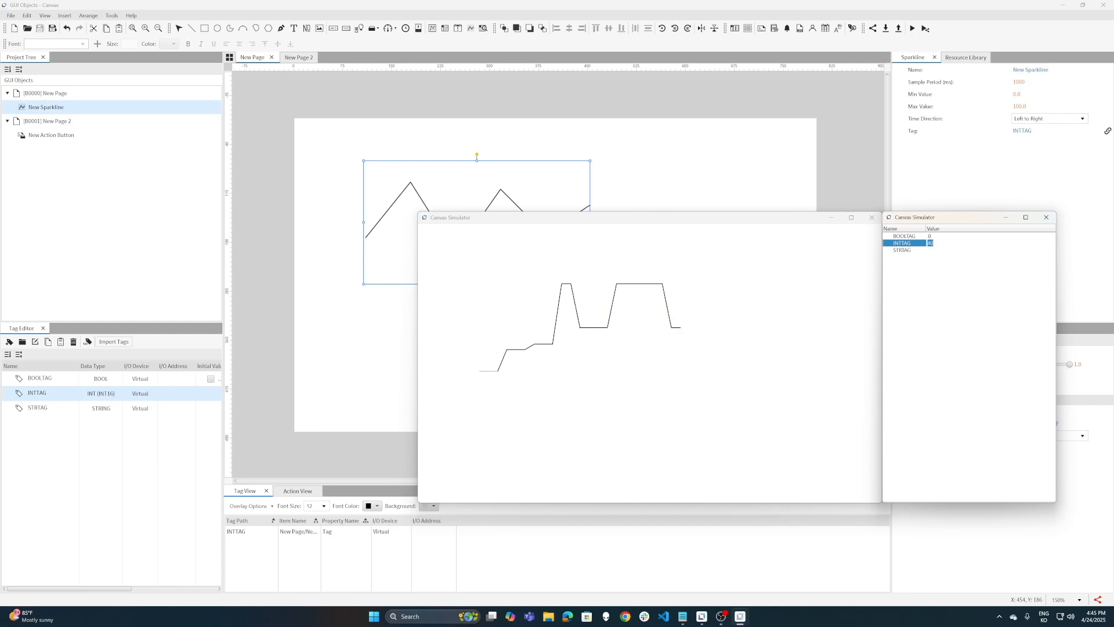
{"action": "type", "text": "20"}
{"action": "key", "text": "Return"}
{"action": "left_click", "coordinate": [936, 243]}
{"action": "type", "text": "10"}
{"action": "key", "text": "Return"}
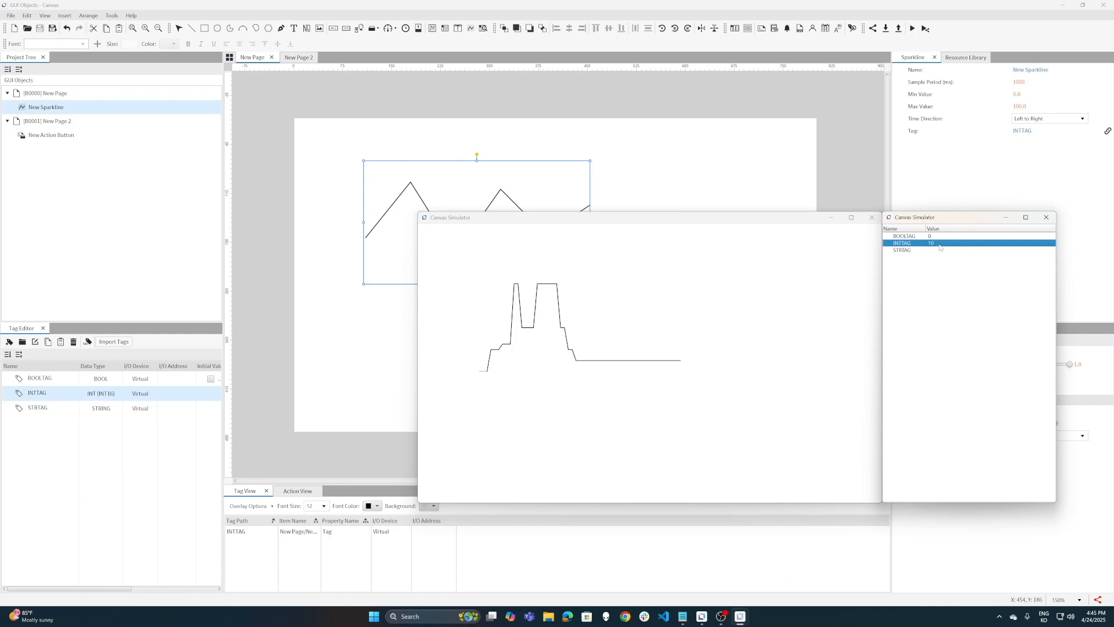
Close the simulator and delete the sparkline from New Page
{"action": "left_click", "coordinate": [872, 218]}
{"action": "left_click_drag", "start_coordinate": [315, 141], "coordinate": [712, 333]}
{"action": "key", "text": "Delete"}
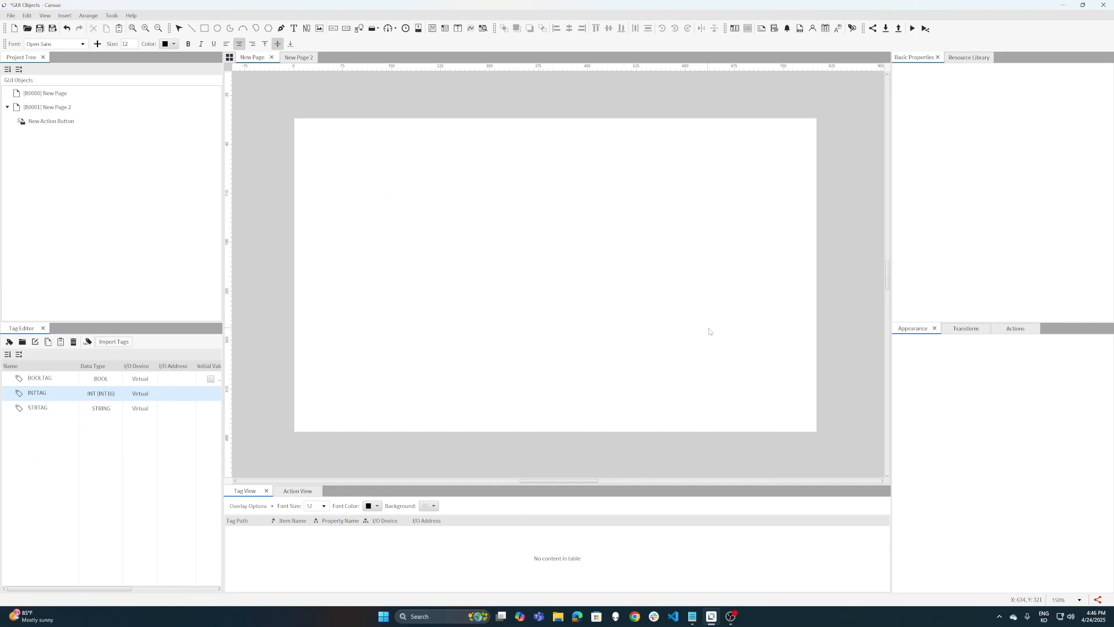
Draw a text linked to STRTAG and a numeric text linked to INTTAG side by side in the upper part of New Page
{"action": "left_click", "coordinate": [295, 31]}
{"action": "left_click_drag", "start_coordinate": [336, 145], "coordinate": [498, 216]}
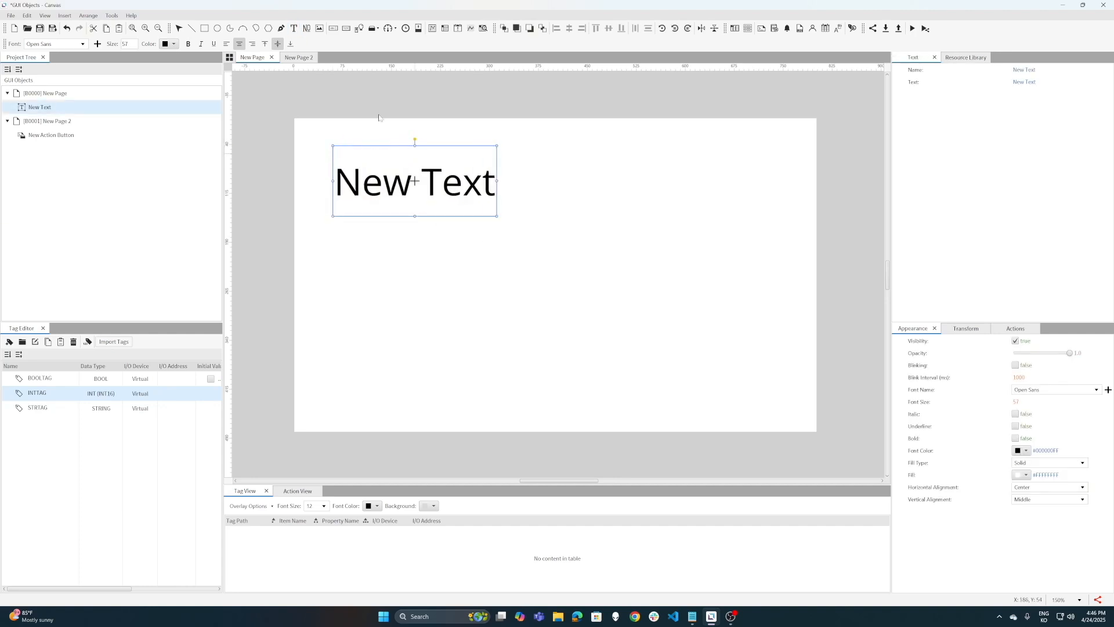
{"action": "left_click", "coordinate": [306, 28]}
{"action": "left_click_drag", "start_coordinate": [541, 153], "coordinate": [716, 213]}
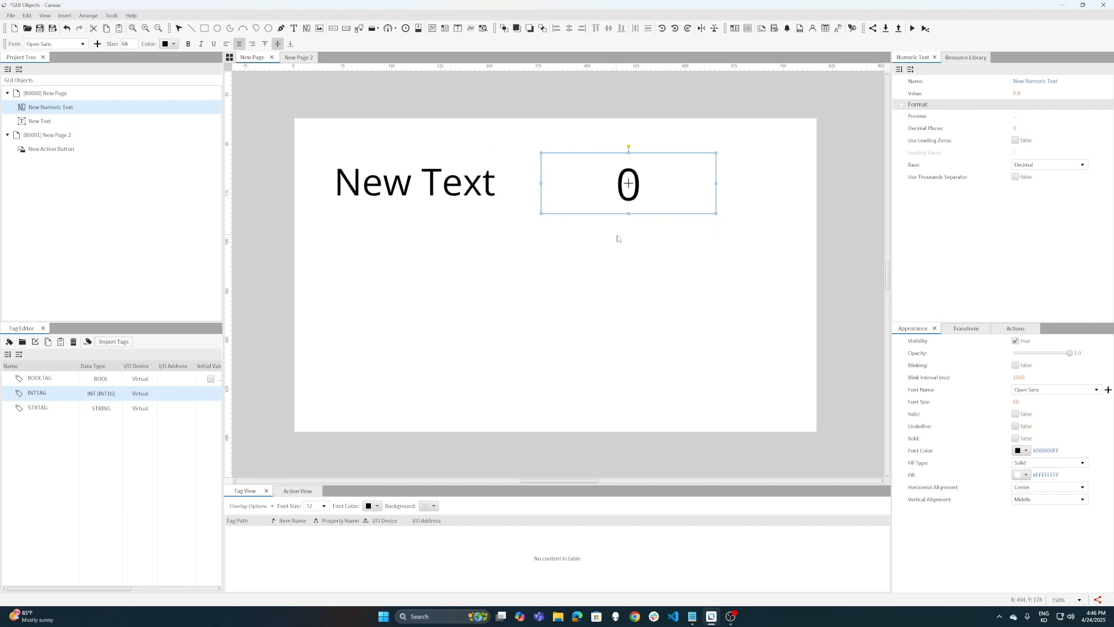
{"action": "left_click_drag", "start_coordinate": [47, 398], "coordinate": [655, 202]}
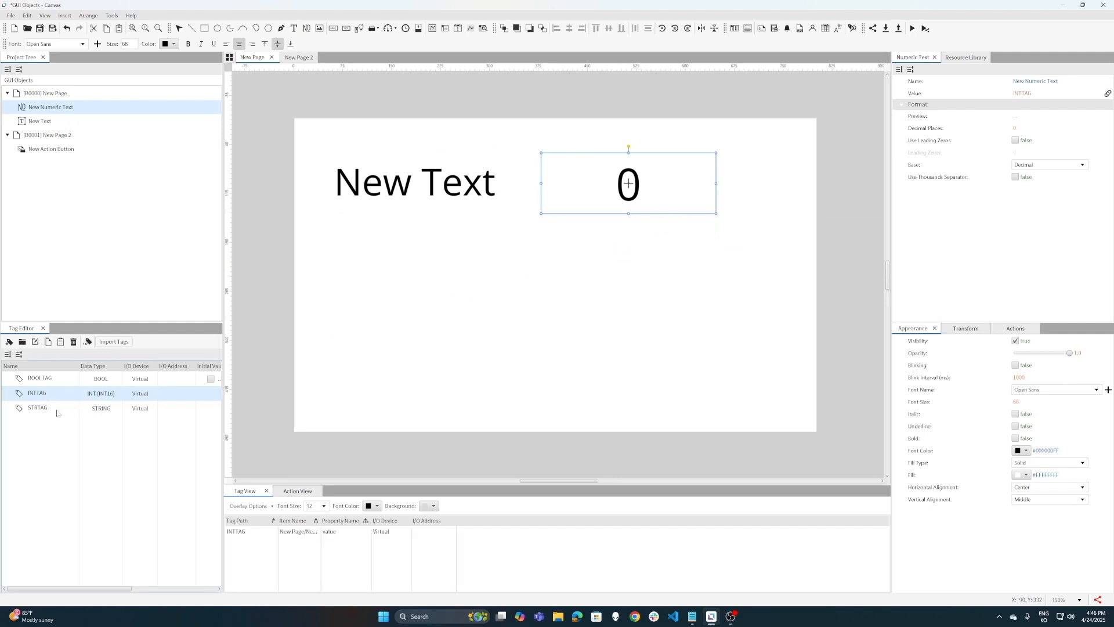
{"action": "left_click_drag", "start_coordinate": [44, 409], "coordinate": [447, 192]}
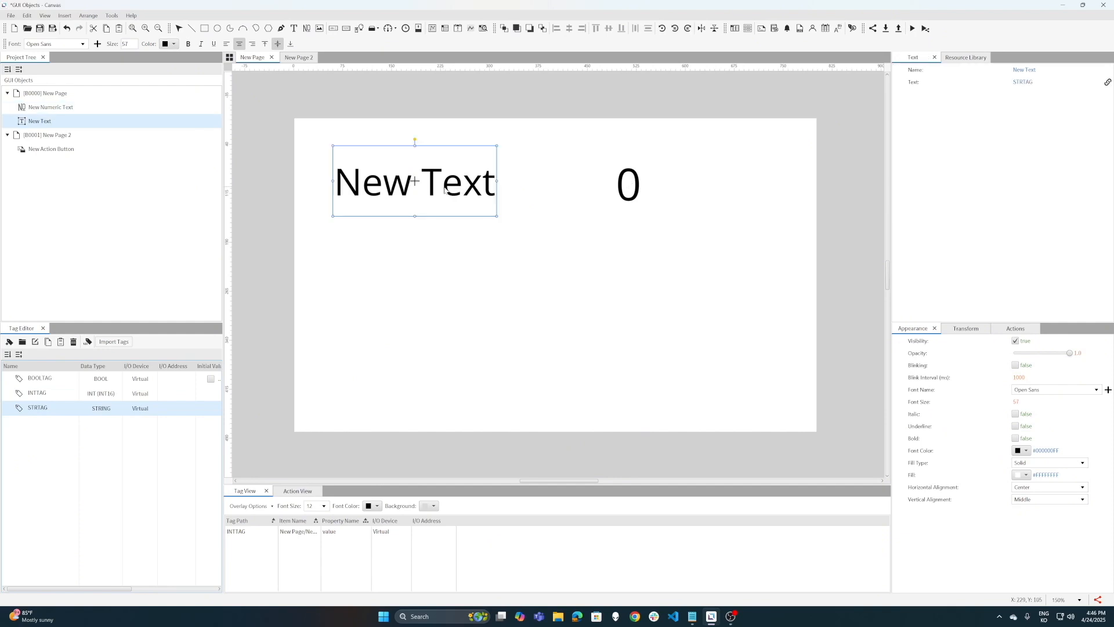
Save the project, start the simulation, and set INTTAG to 20 to drive the numeric text
{"action": "key", "text": "ctrl+s"}
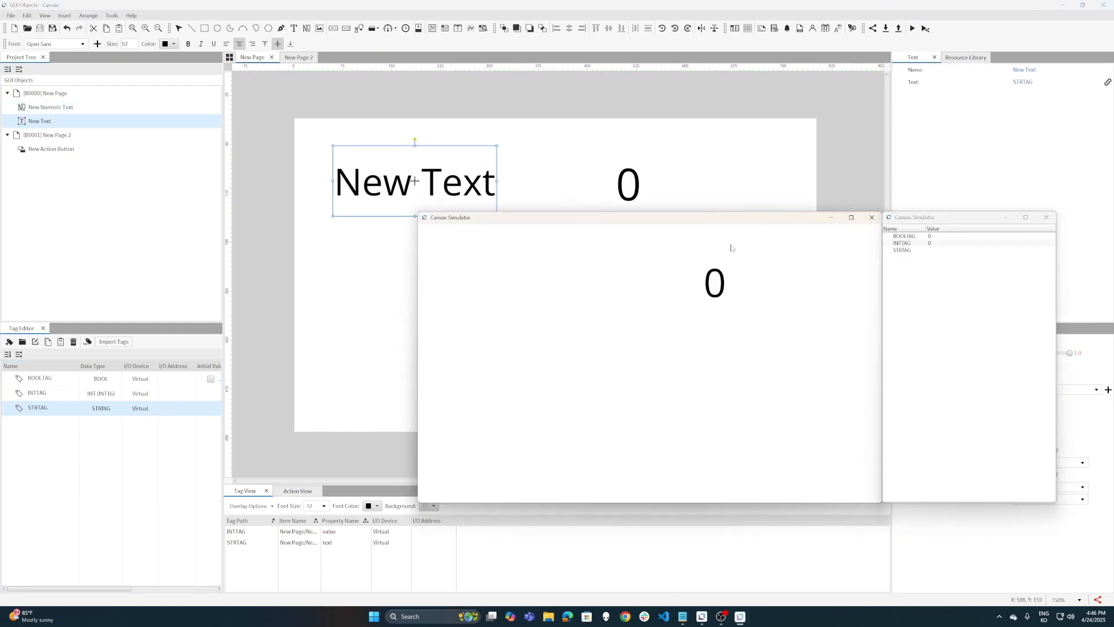
{"action": "double_click", "coordinate": [931, 244]}
{"action": "type", "text": "20"}
{"action": "key", "text": "Return"}
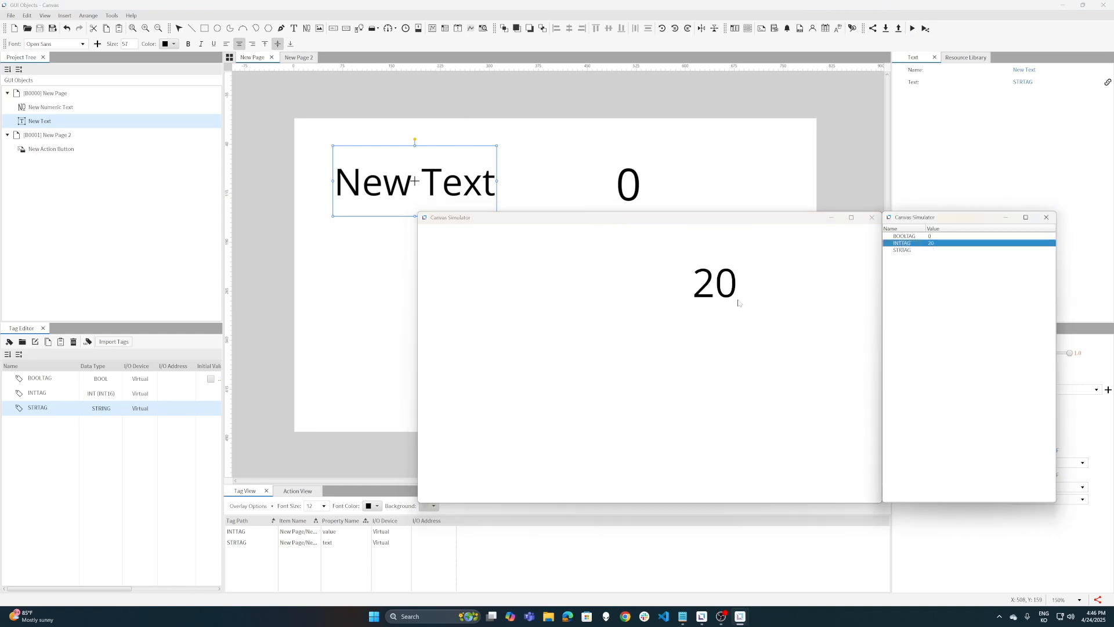
{"action": "left_click", "coordinate": [734, 302]}
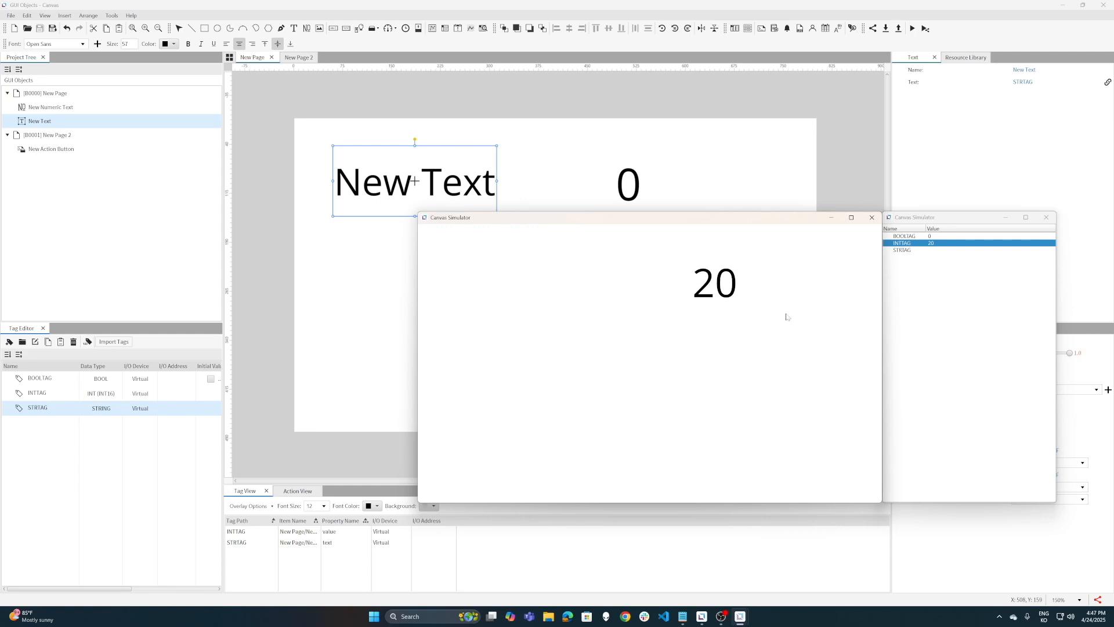
Set the simulated STRTAG to Test and INTTAG to 30, and close the simulator
{"action": "double_click", "coordinate": [940, 251]}
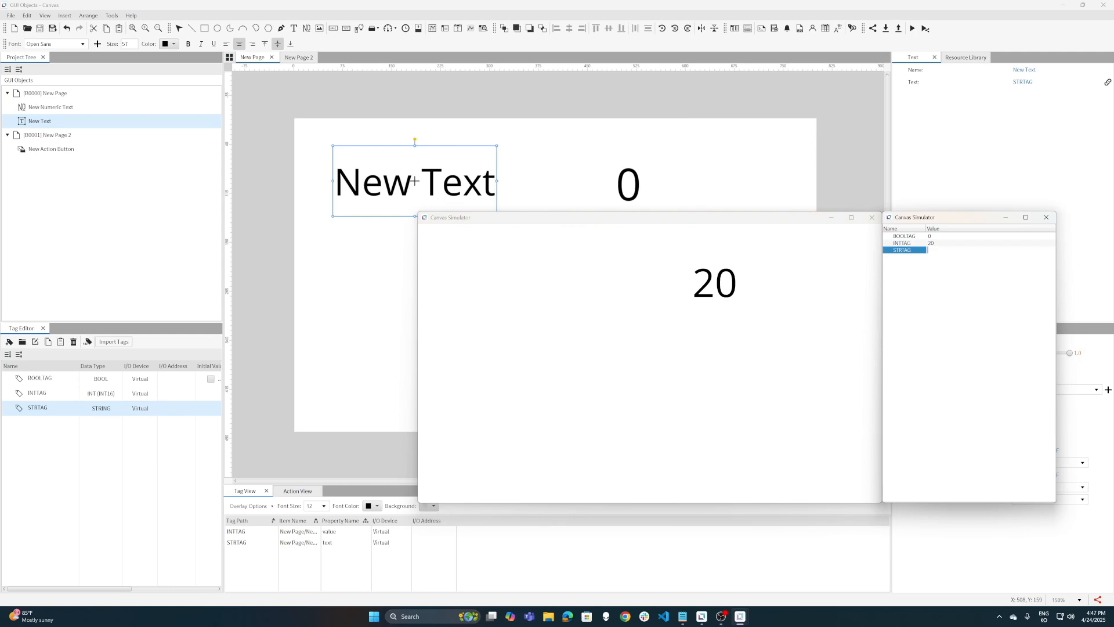
{"action": "type", "text": "Test"}
{"action": "key", "text": "Return"}
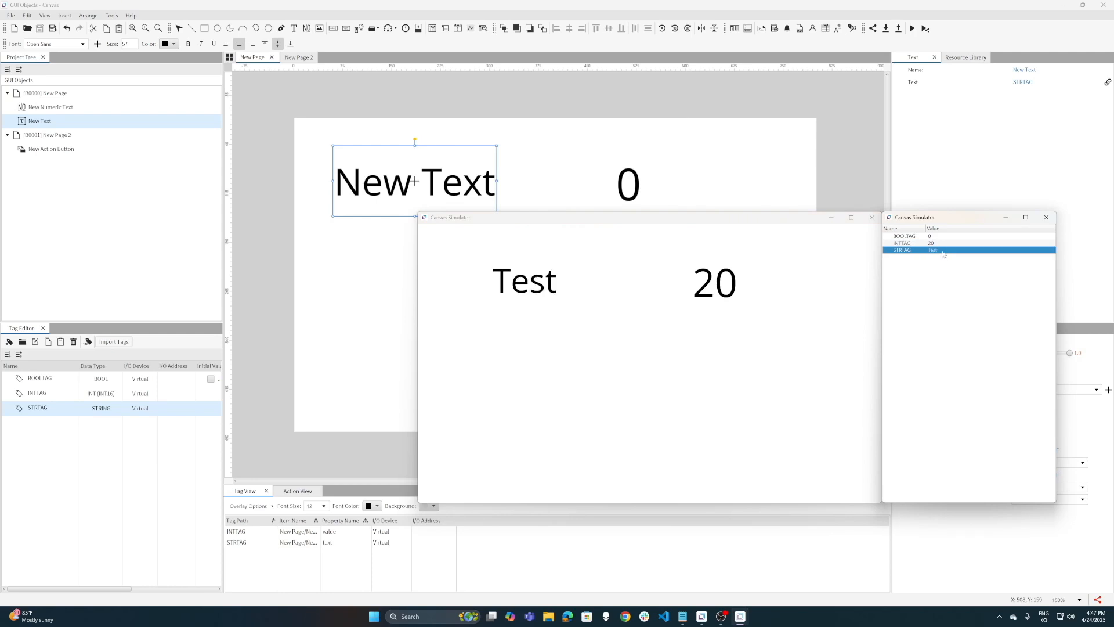
{"action": "double_click", "coordinate": [930, 243]}
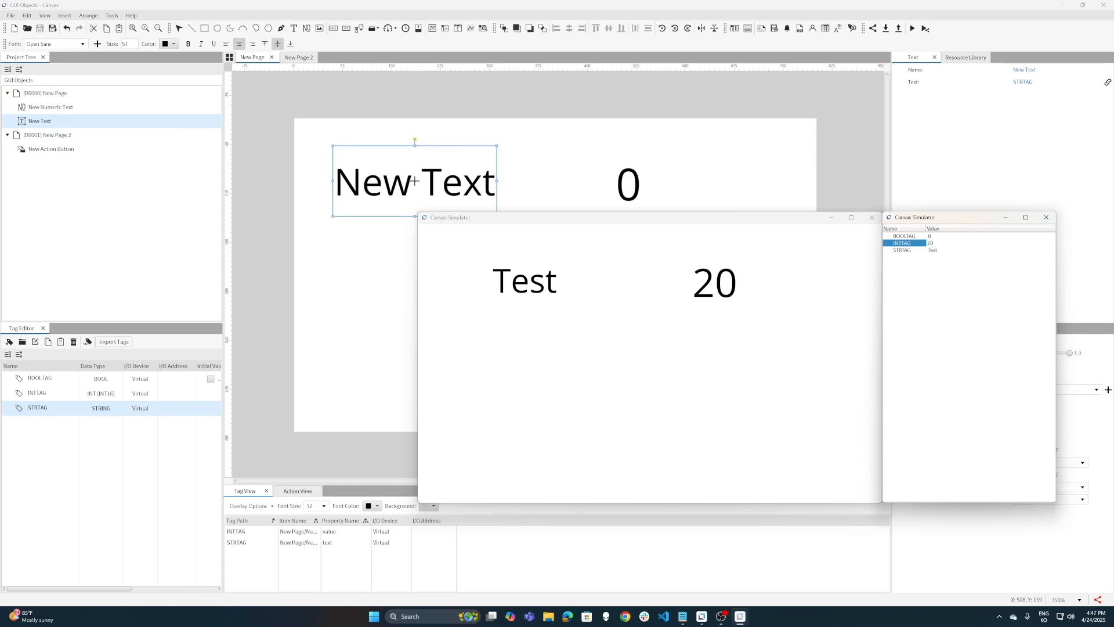
{"action": "key", "text": "ctrl+a"}
{"action": "type", "text": "30"}
{"action": "key", "text": "Return"}
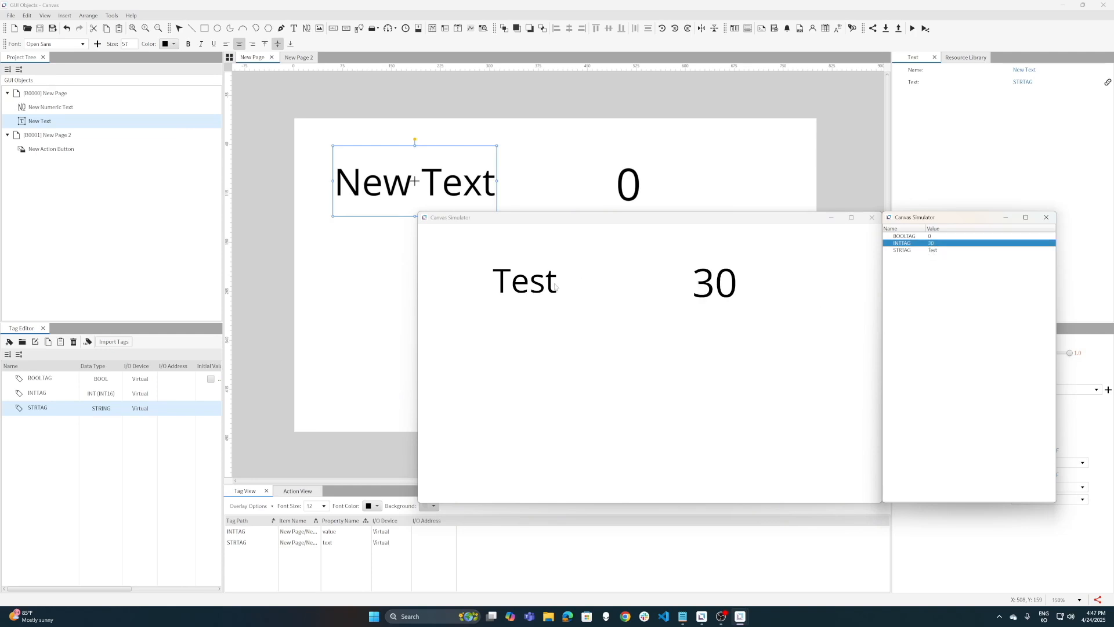
{"action": "left_click", "coordinate": [871, 218]}
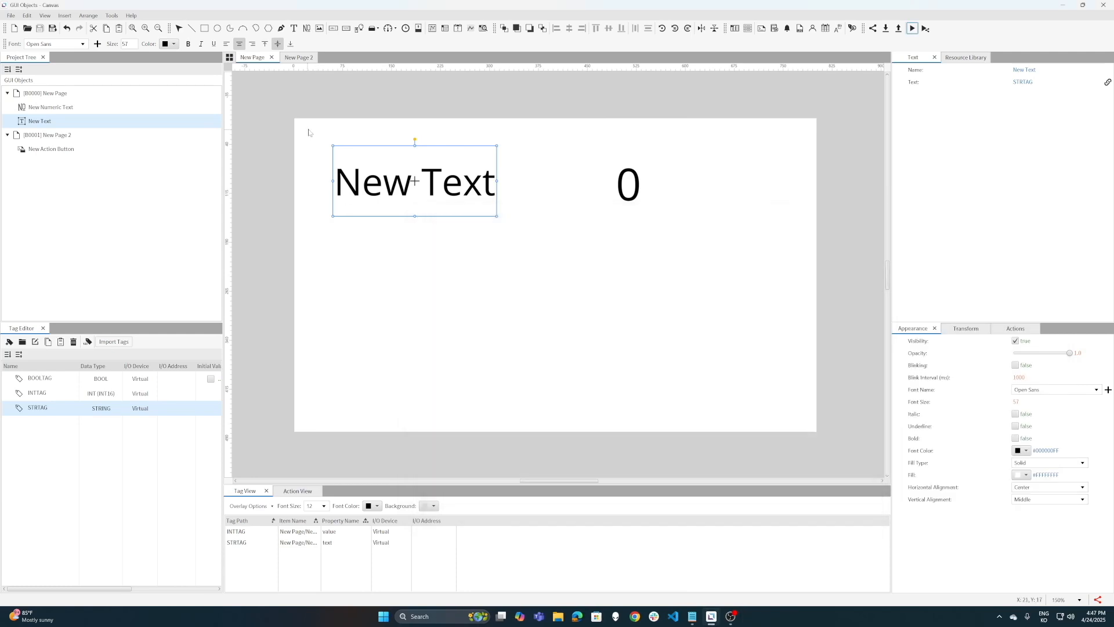
{"action": "left_click_drag", "start_coordinate": [309, 133], "coordinate": [755, 267]}
{"action": "left_click", "coordinate": [630, 298]}
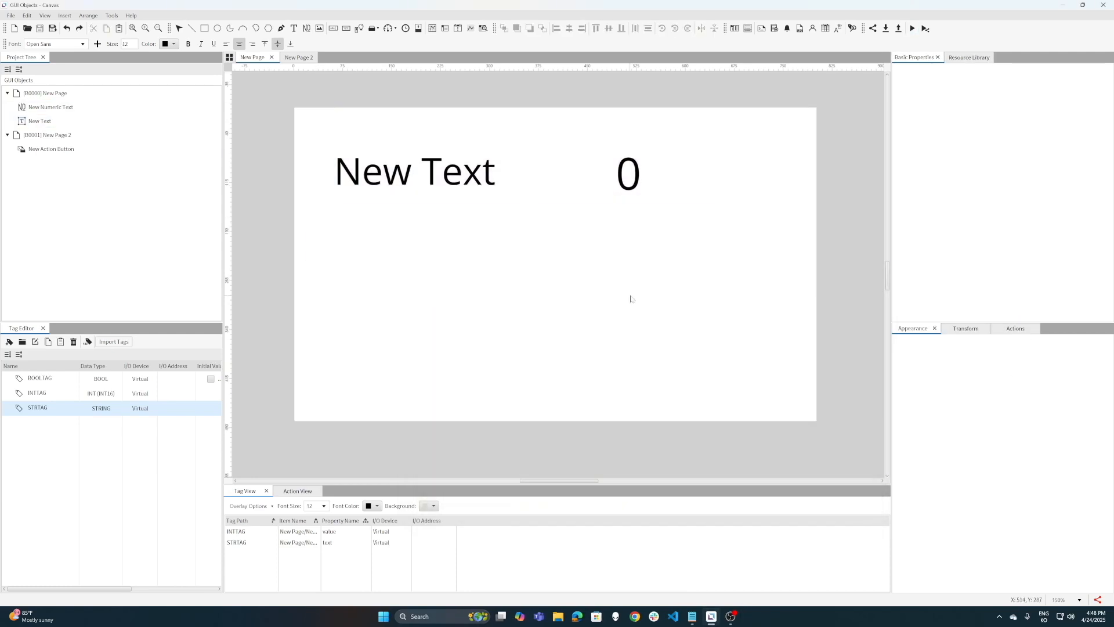